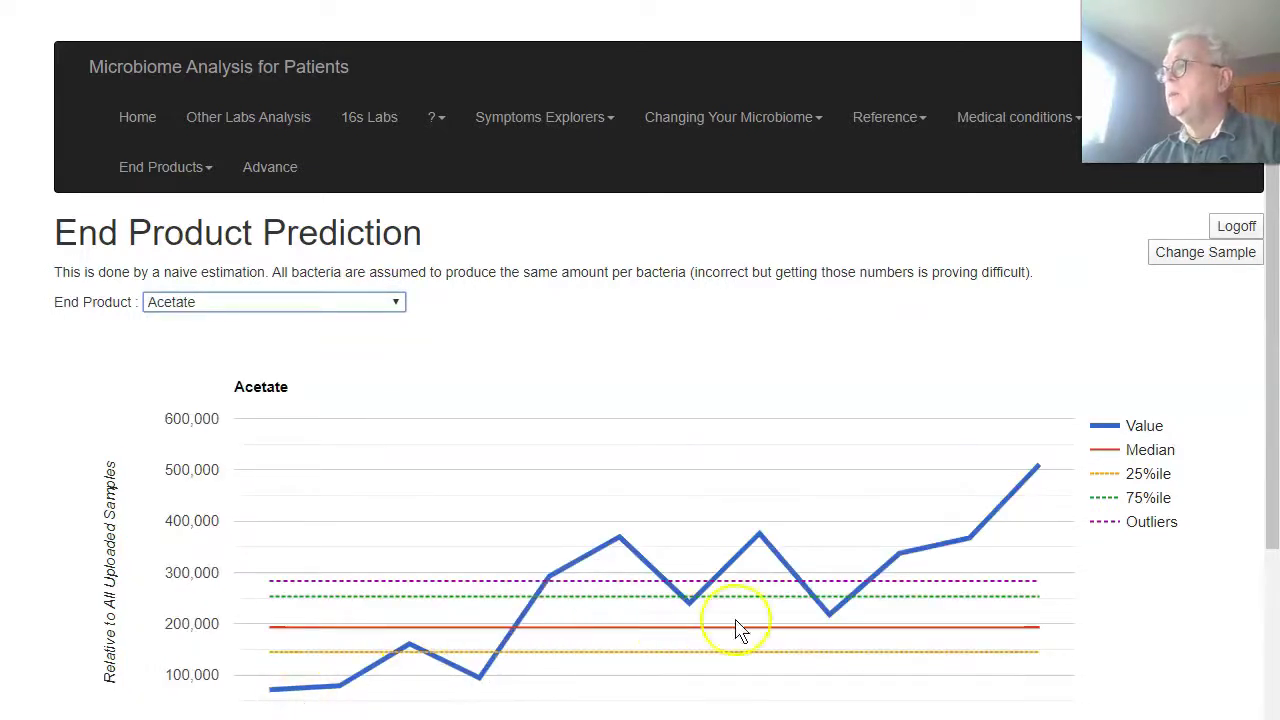
Inspect the latest Acetate value for 2020-01-12, and chart the Ammonia end product prediction
mouse_move(1041, 471)
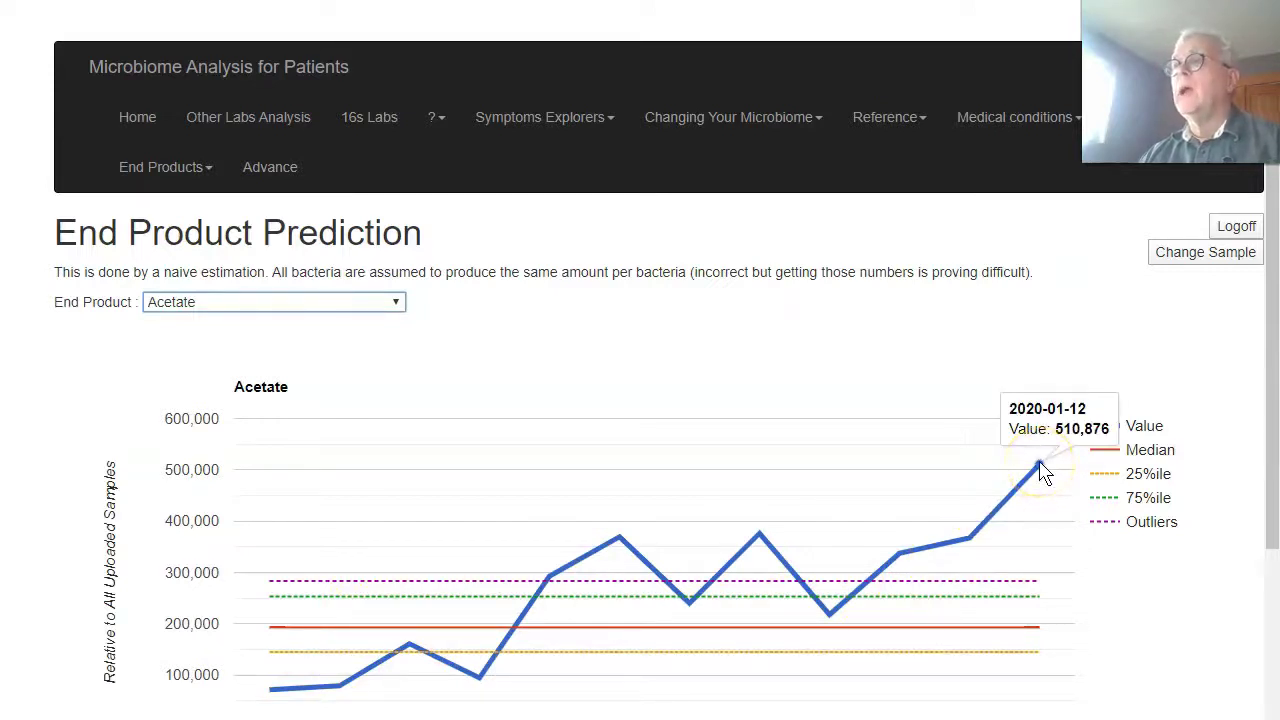
left_click(380, 304)
scroll(371, 451, "down", 4)
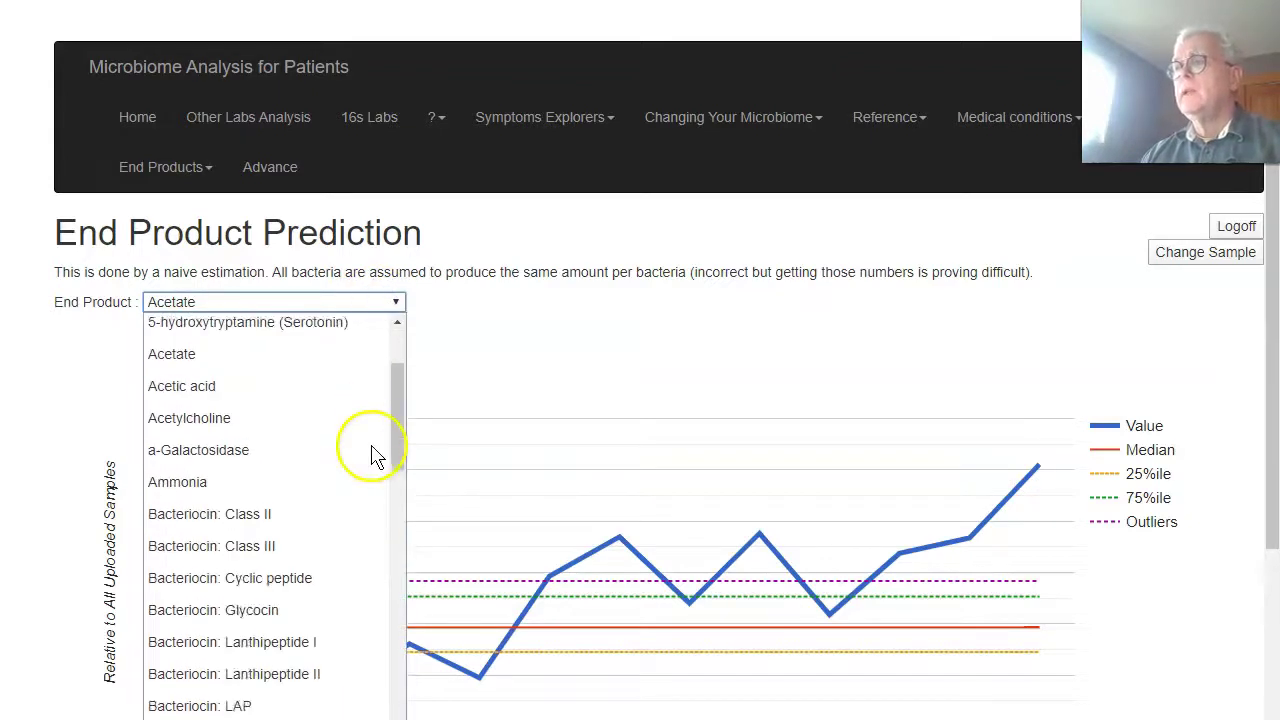
scroll(357, 390, "up", 2)
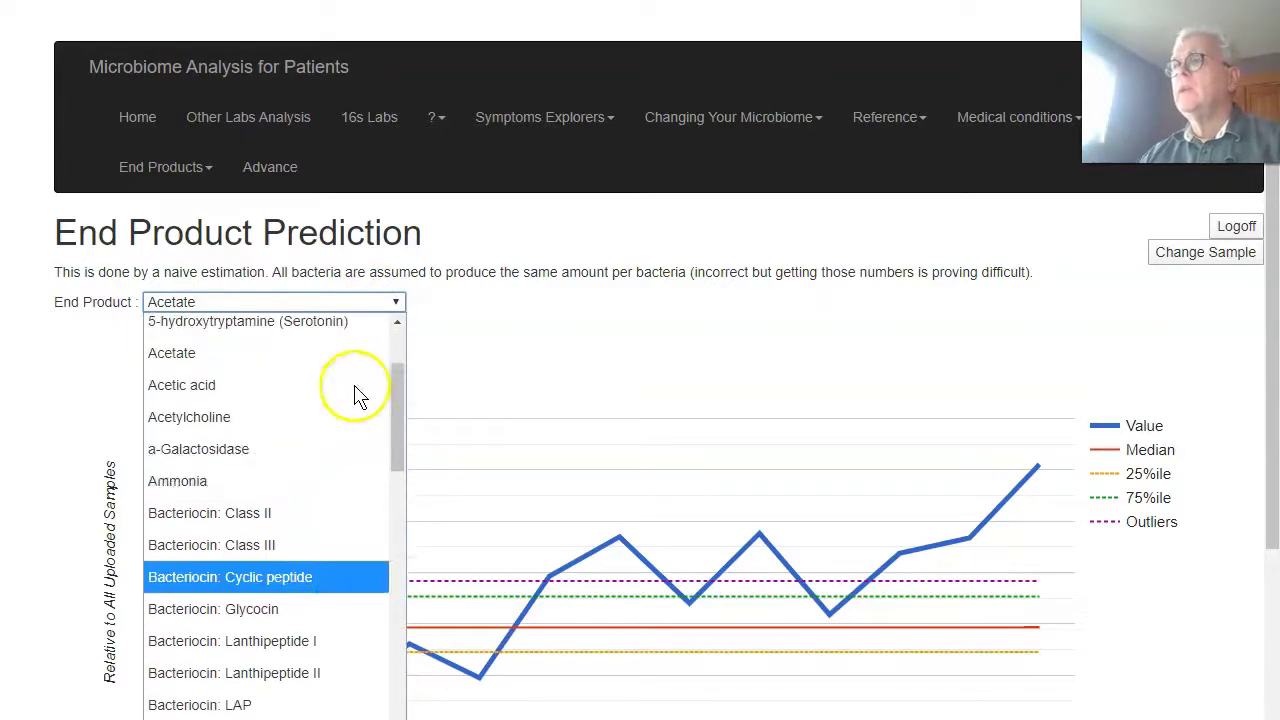
left_click(330, 490)
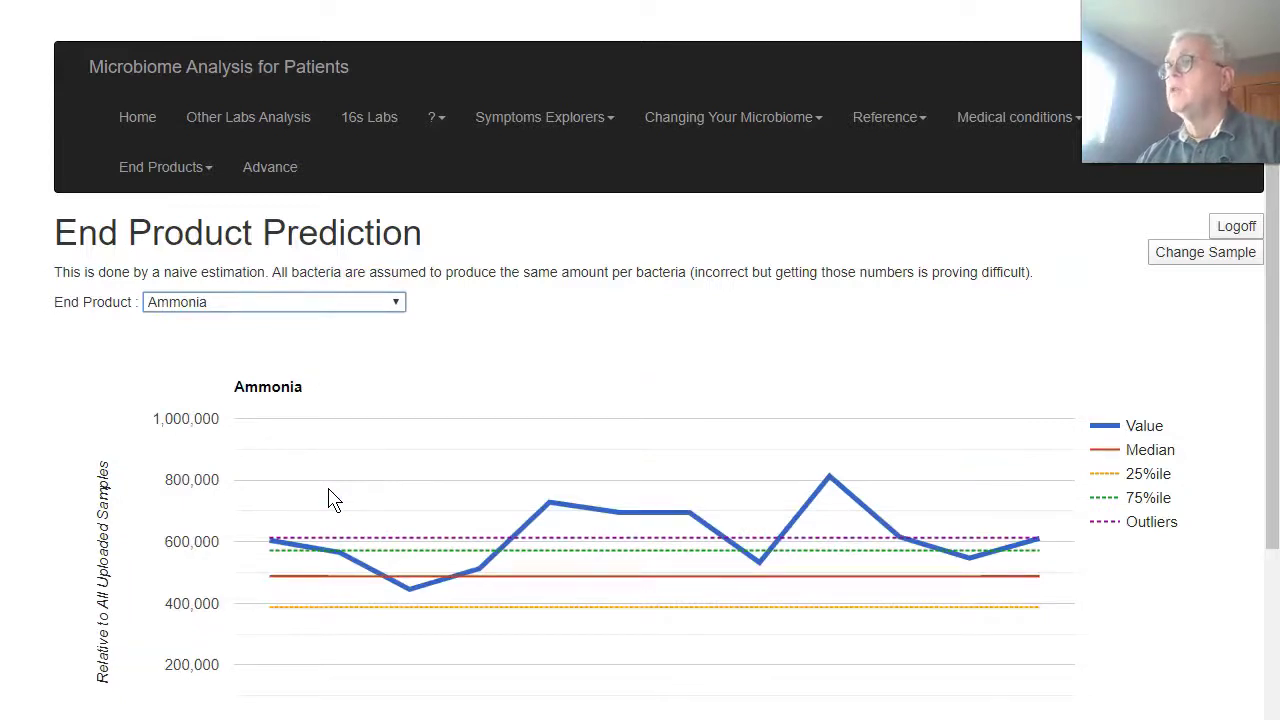
left_click(421, 482)
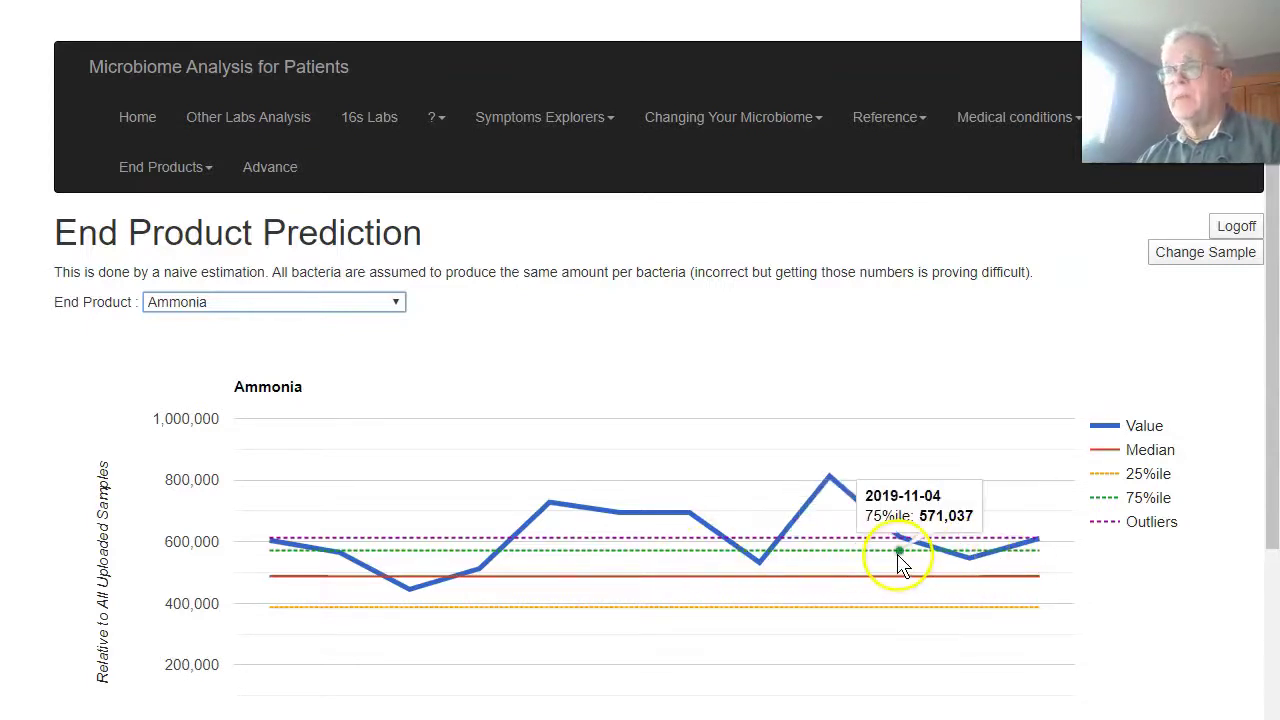
Chart the end product prediction for Bacteriocin: Class III and examine its most recent samples
left_click(392, 302)
scroll(384, 495, "down", 4)
scroll(380, 500, "up", 2)
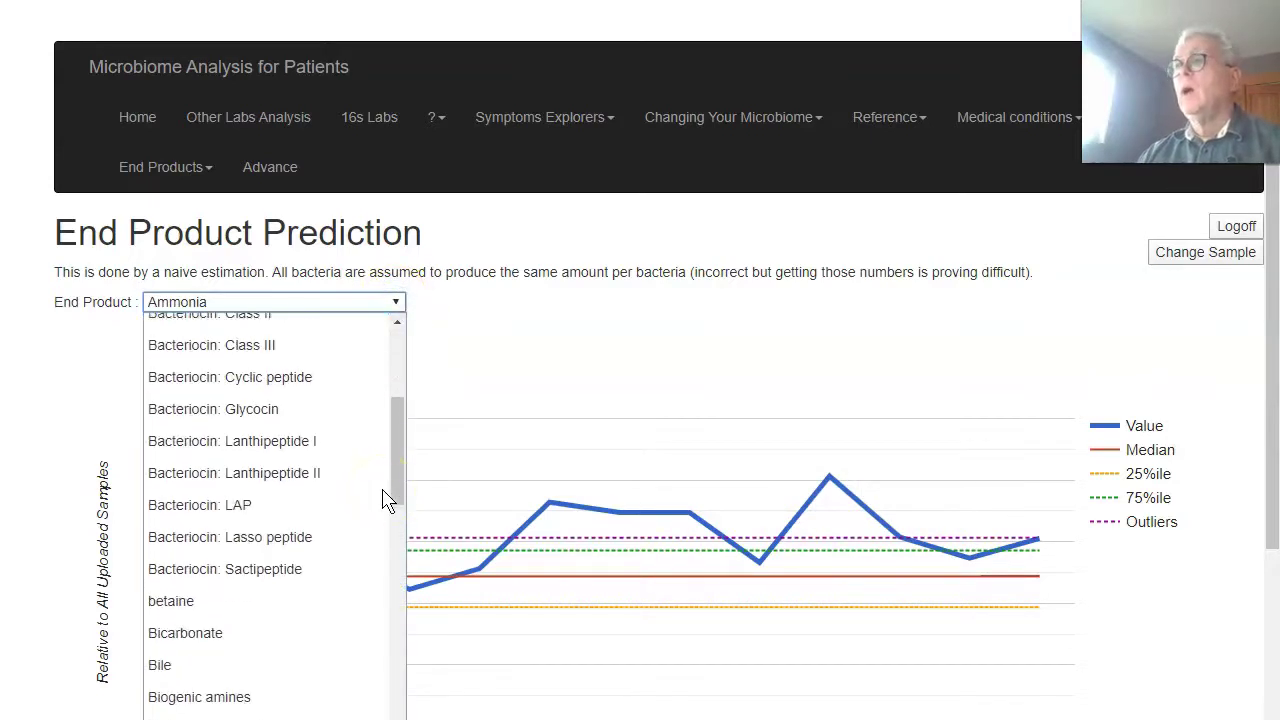
scroll(362, 490, "up", 2)
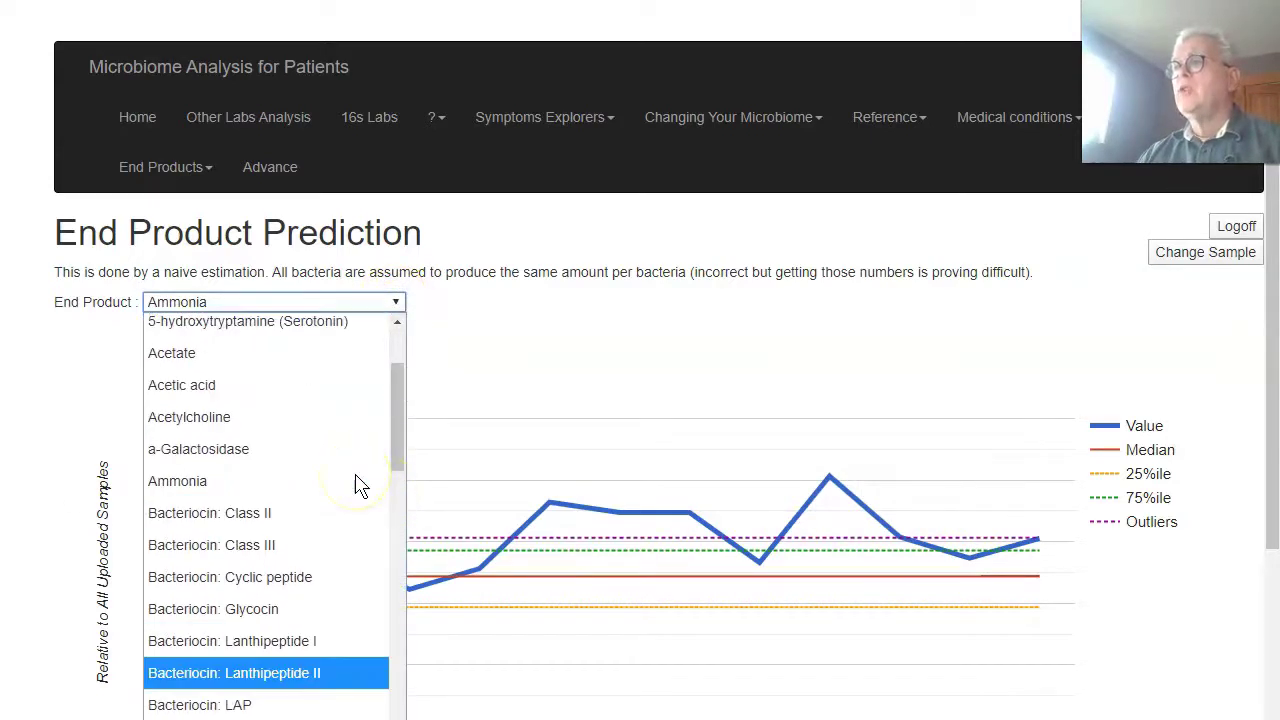
left_click(285, 548)
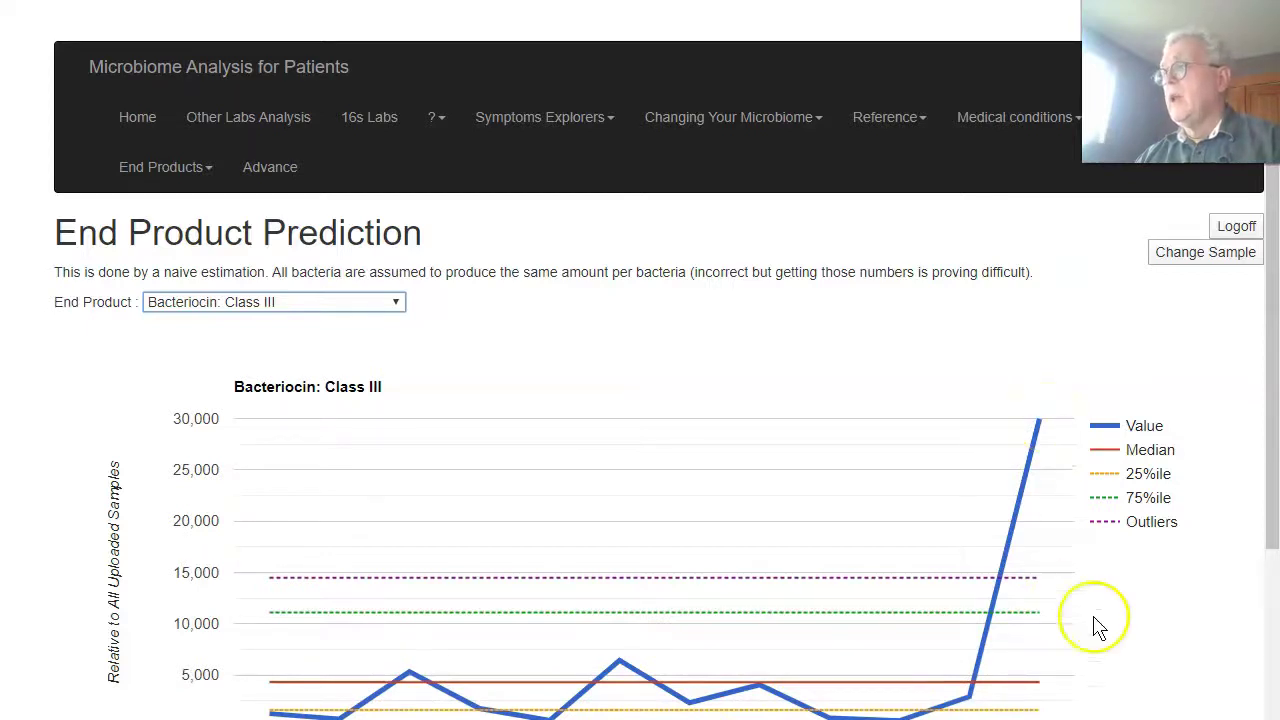
mouse_move(973, 712)
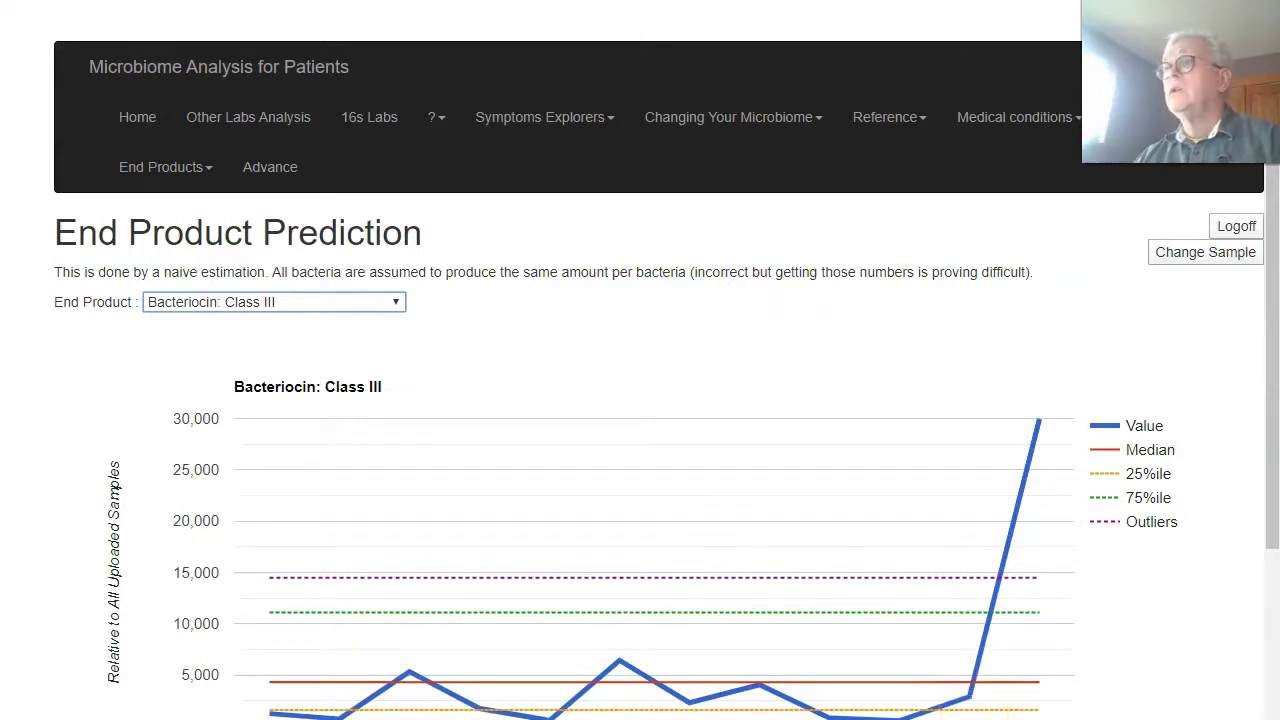
left_click(395, 304)
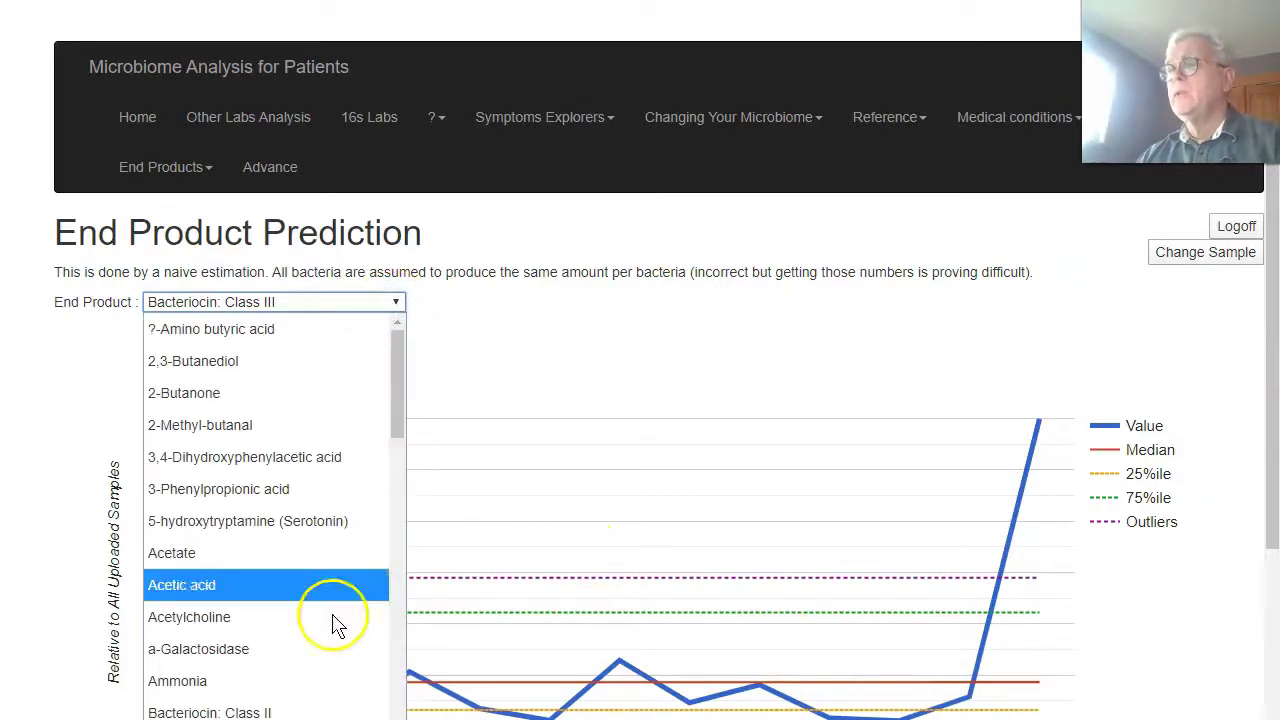
key("Escape")
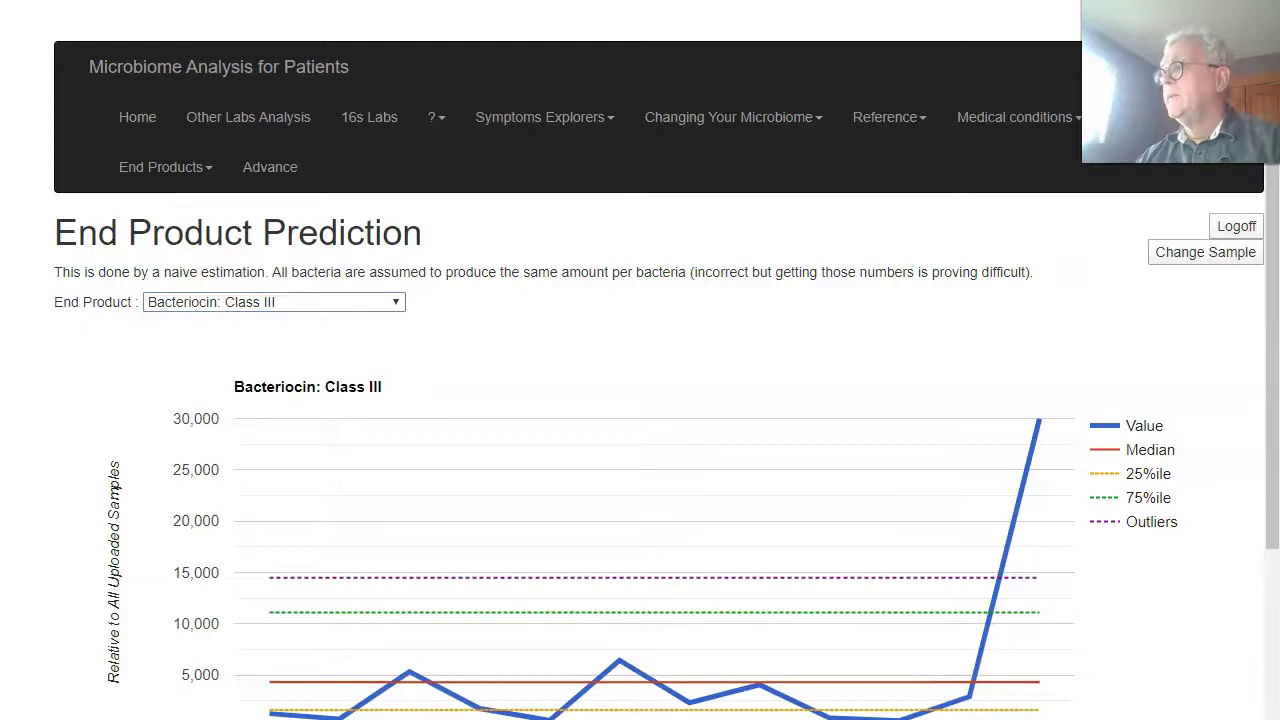
left_click(395, 310)
scroll(417, 451, "down", 3)
scroll(417, 451, "up", 3)
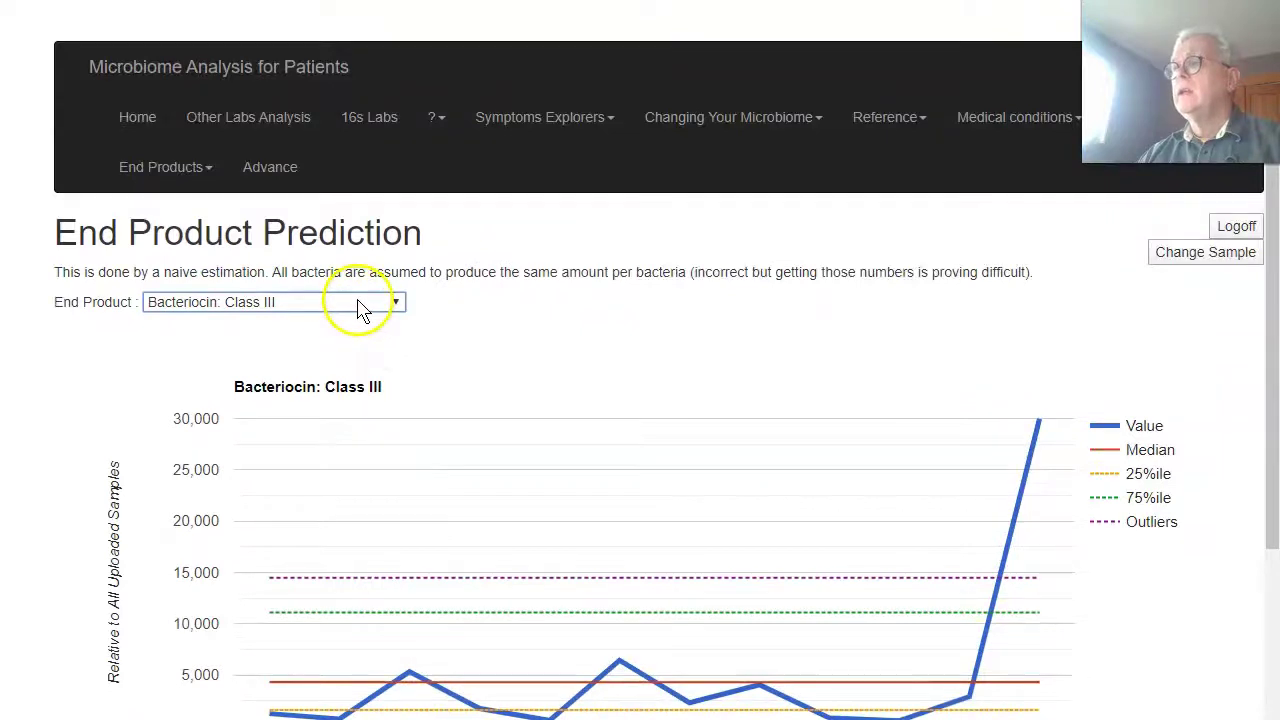
Chart the CO2 end product prediction and examine the trend over the most recent sample dates
left_click(362, 310)
scroll(371, 429, "down", 10)
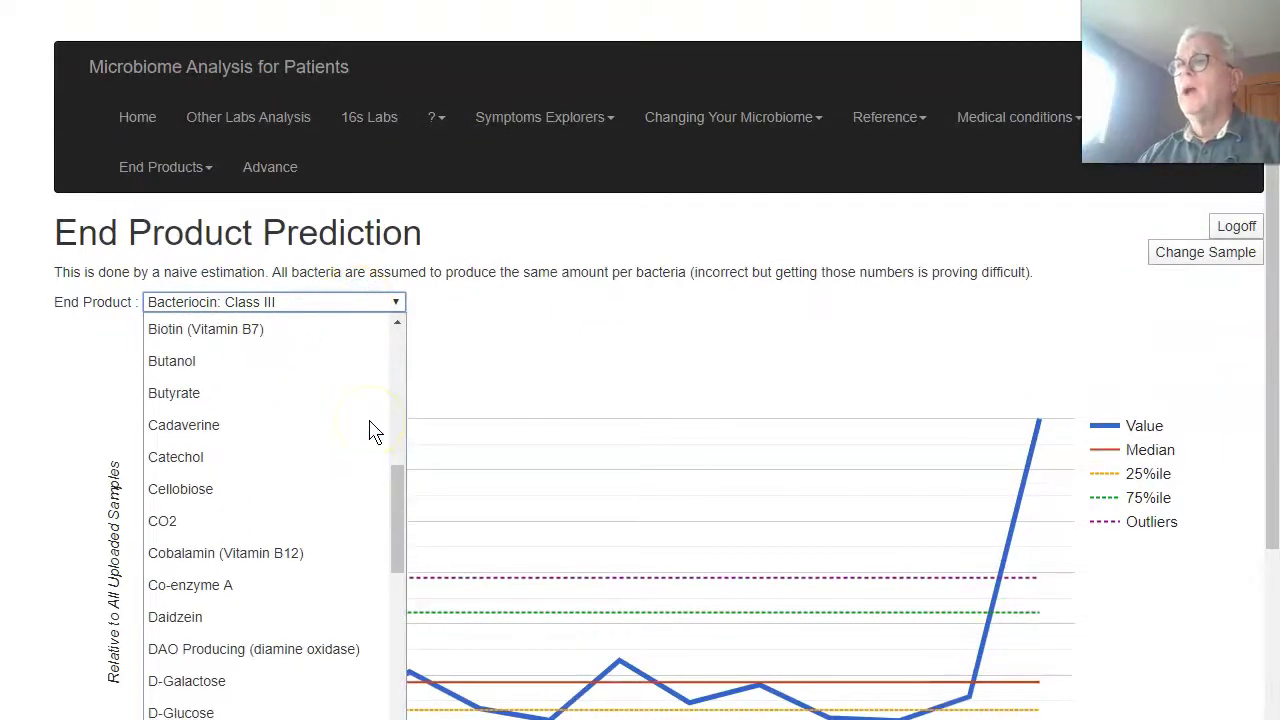
left_click(314, 523)
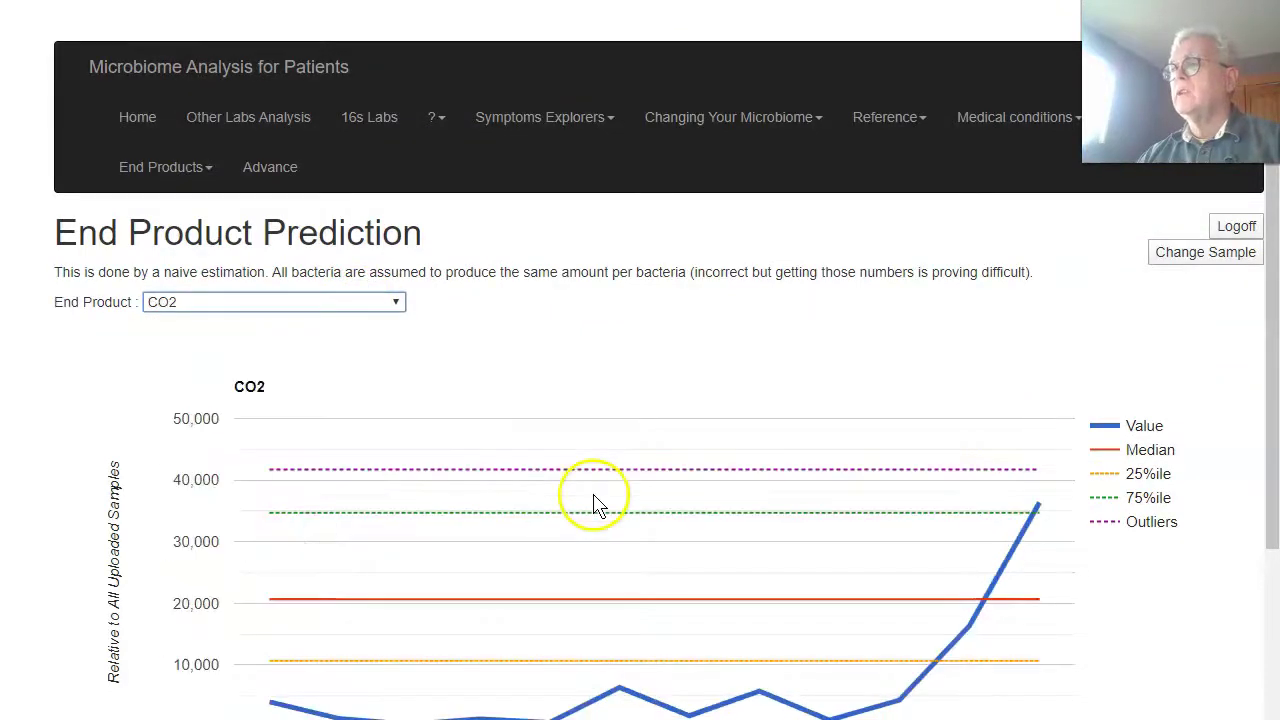
scroll(1197, 716, "down", 1)
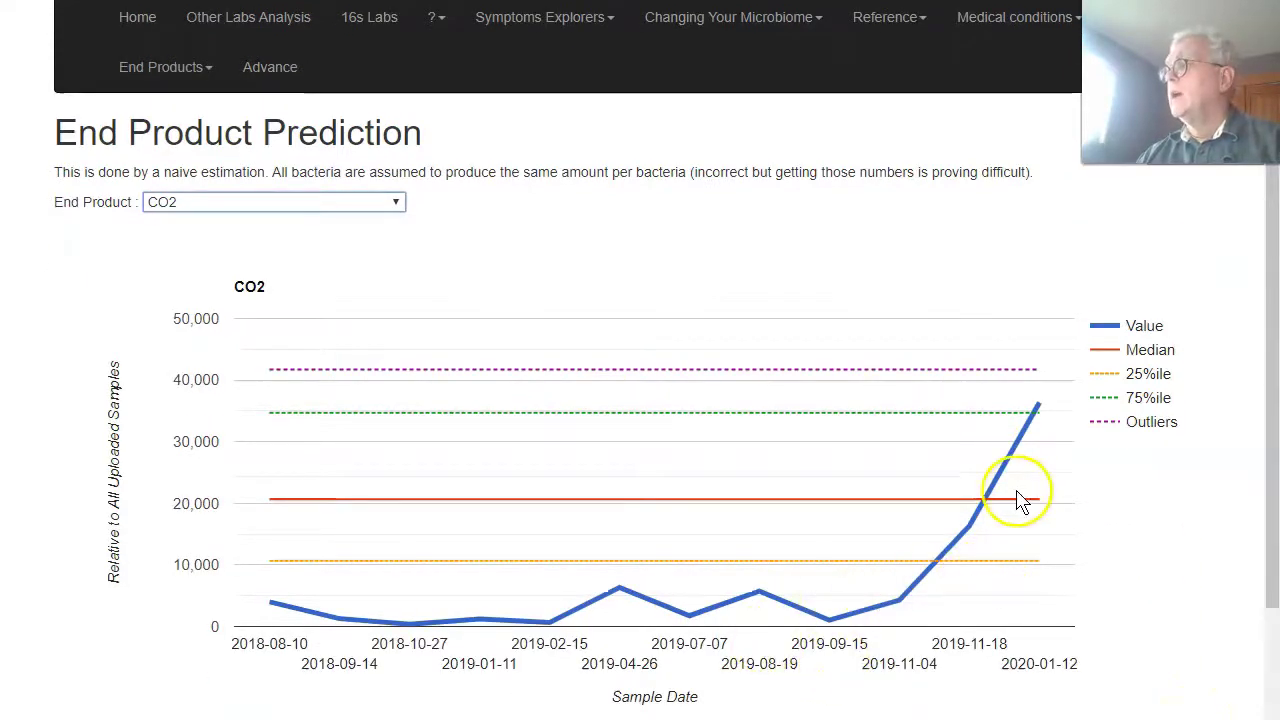
mouse_move(977, 529)
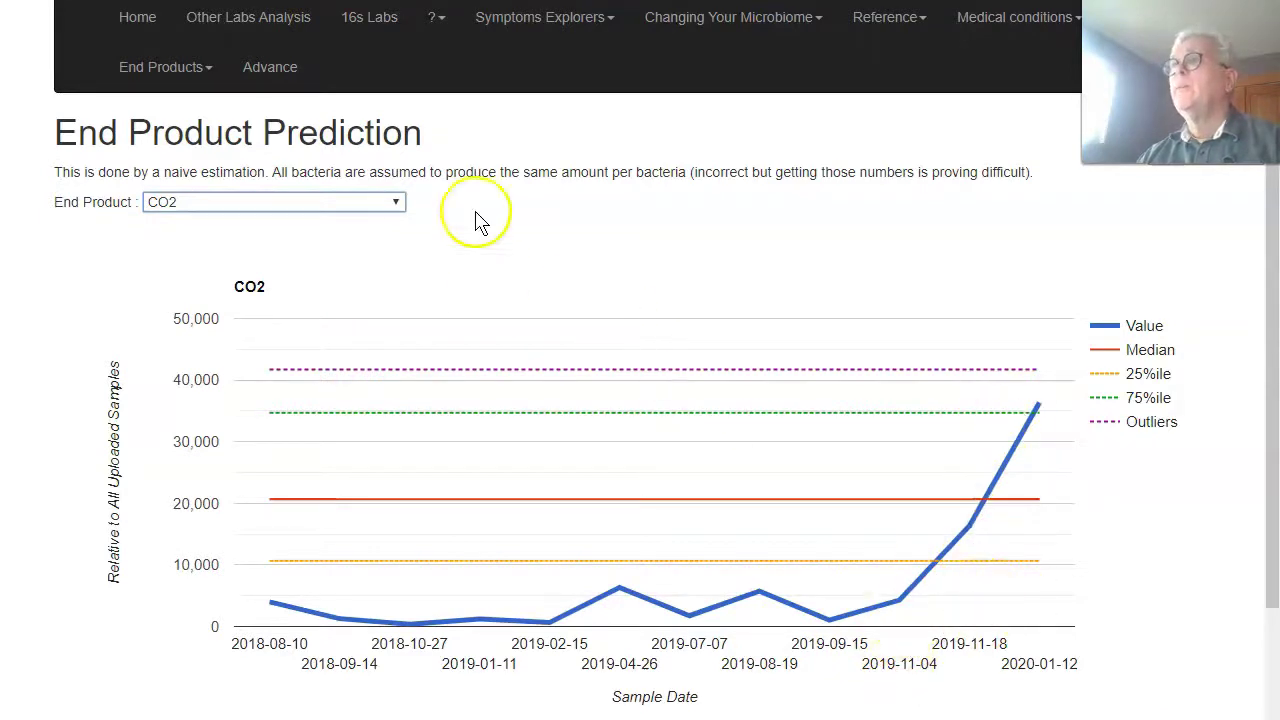
Chart the end product prediction for Gamma-Amino butyric acid (GABA)
left_click(385, 204)
scroll(393, 490, "down", 5)
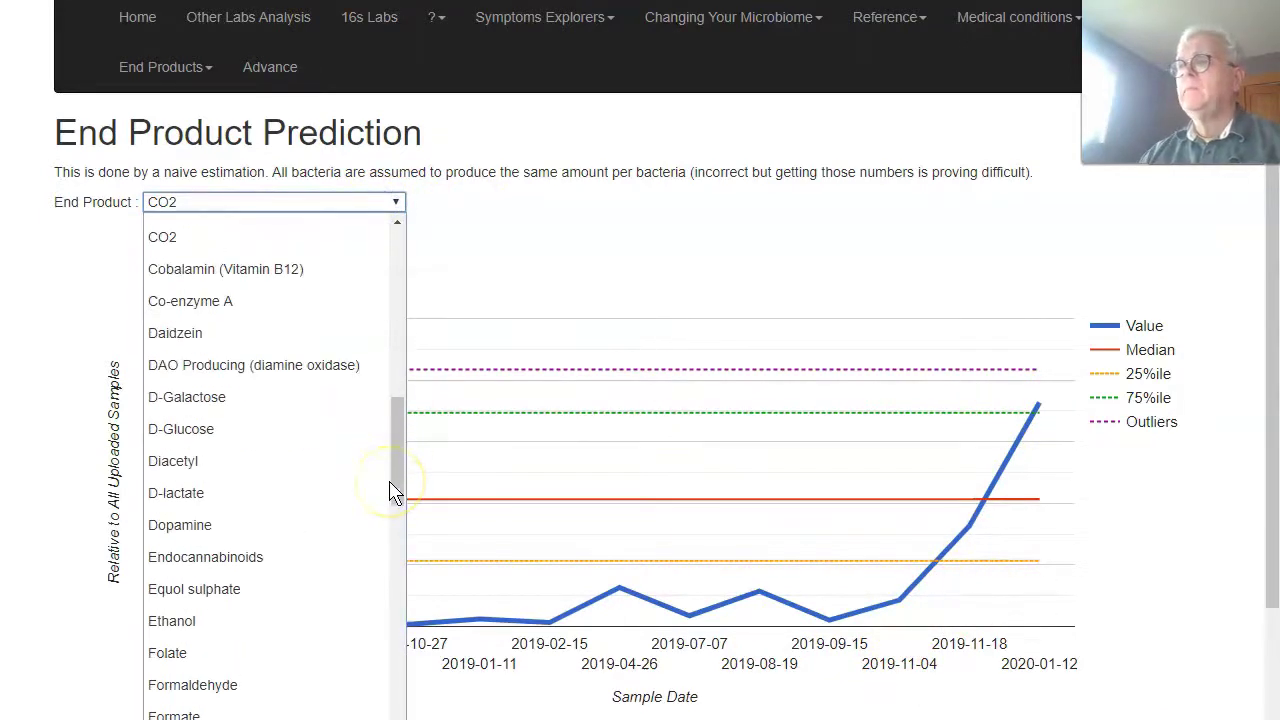
scroll(393, 490, "down", 4)
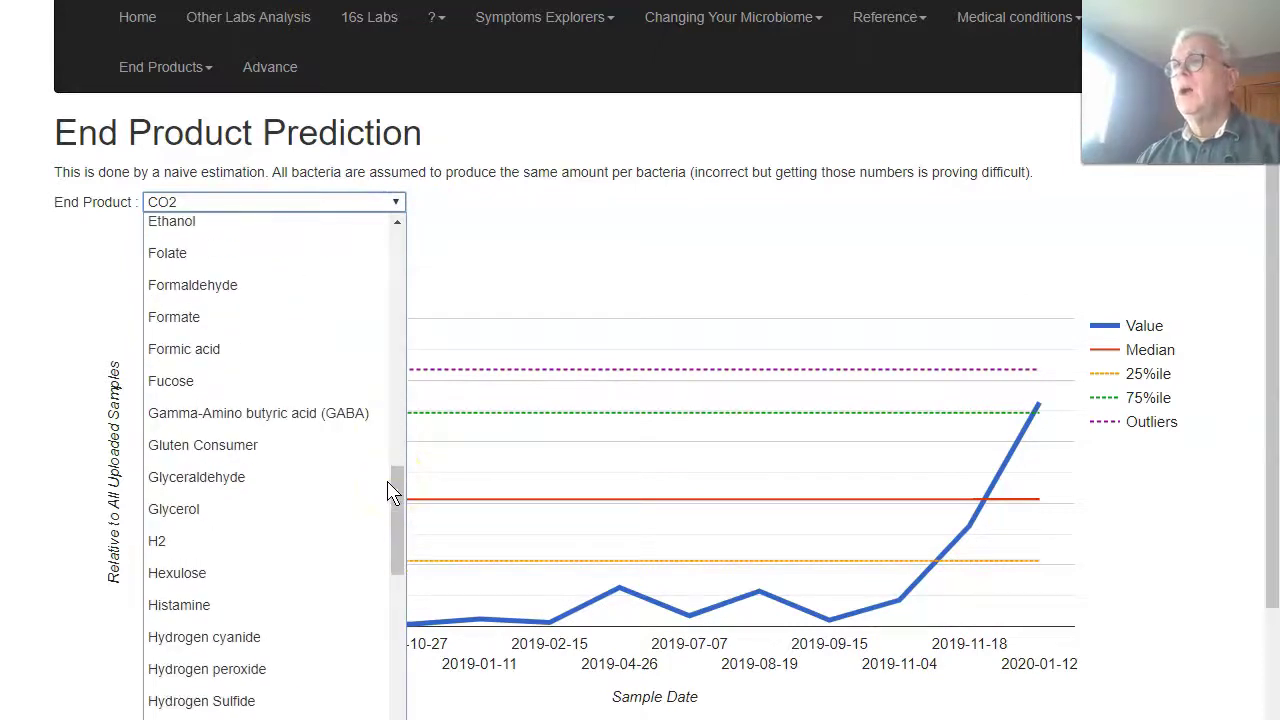
left_click(338, 415)
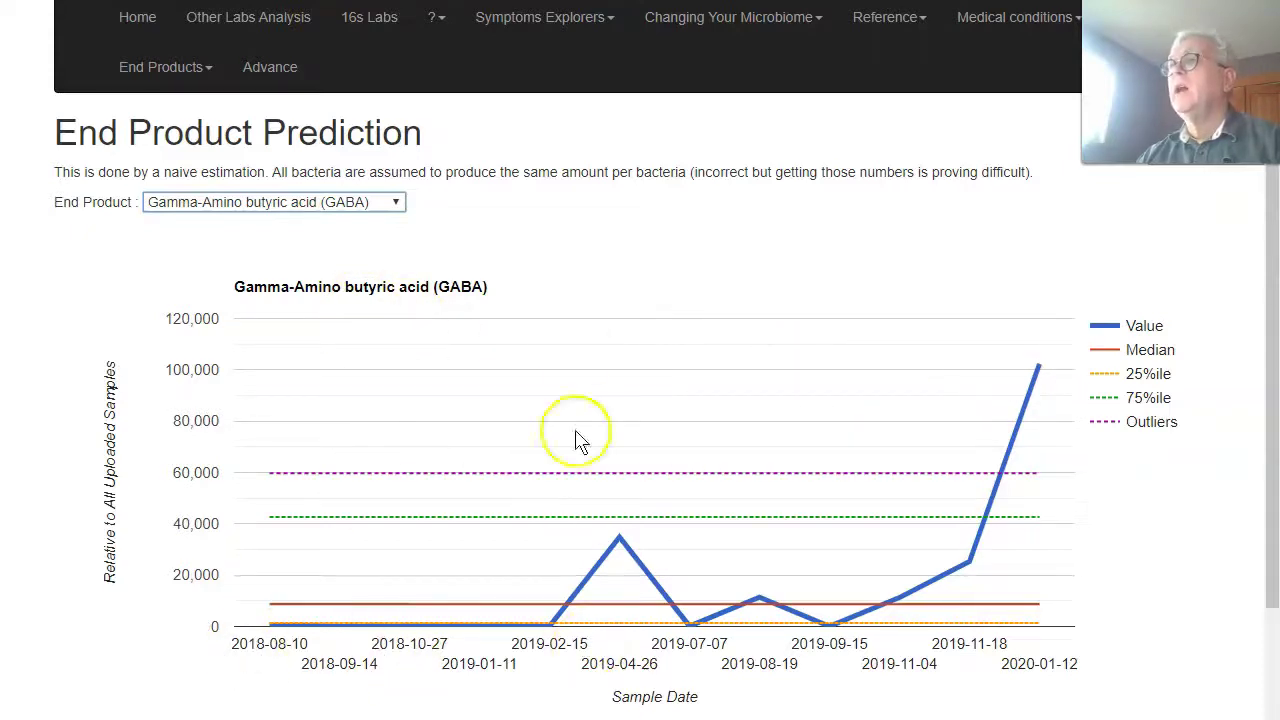
Chart the Tyramine end product prediction and compare the latest sample's value with the outlier line
left_click(379, 203)
scroll(363, 409, "down", 5)
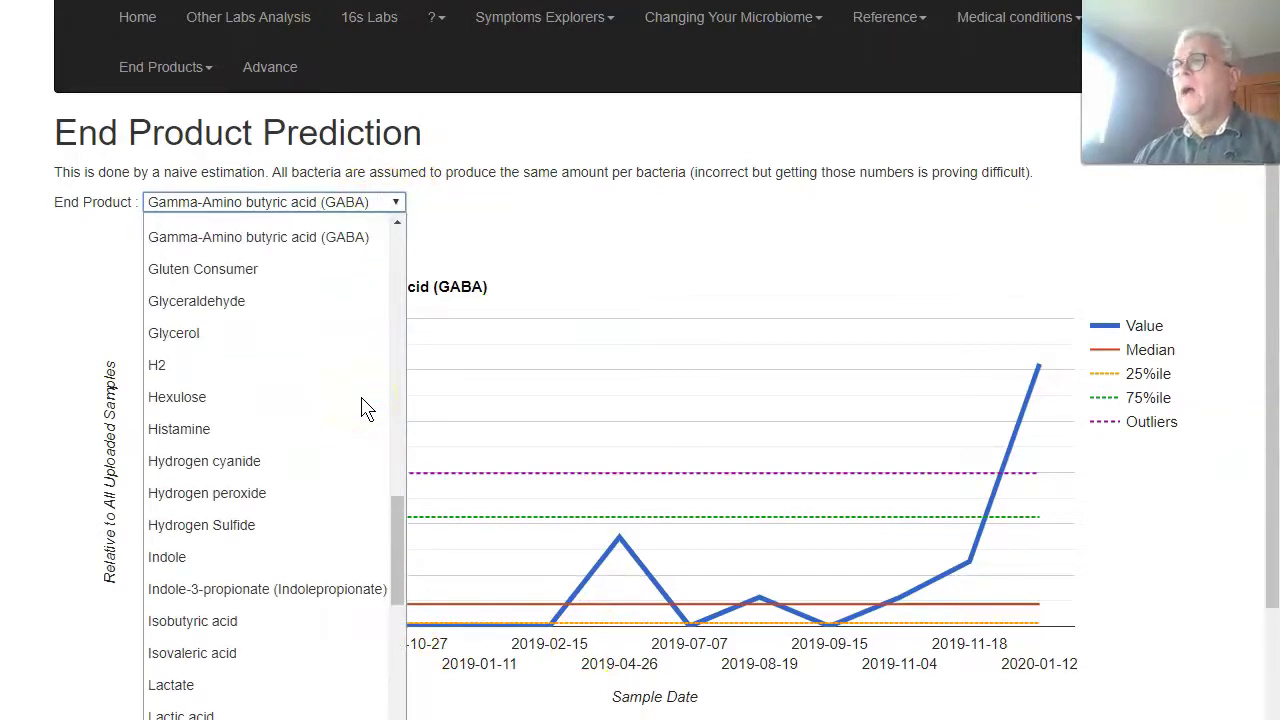
scroll(363, 409, "down", 10)
scroll(363, 409, "down", 4)
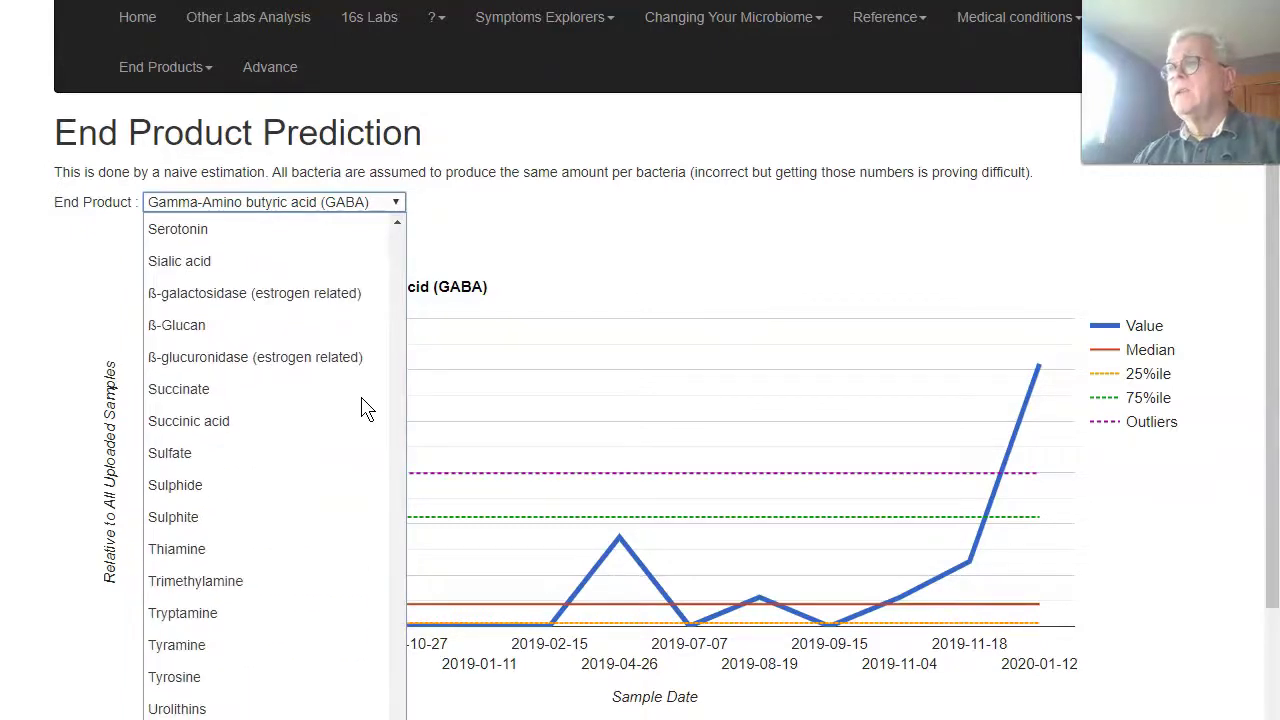
left_click(349, 645)
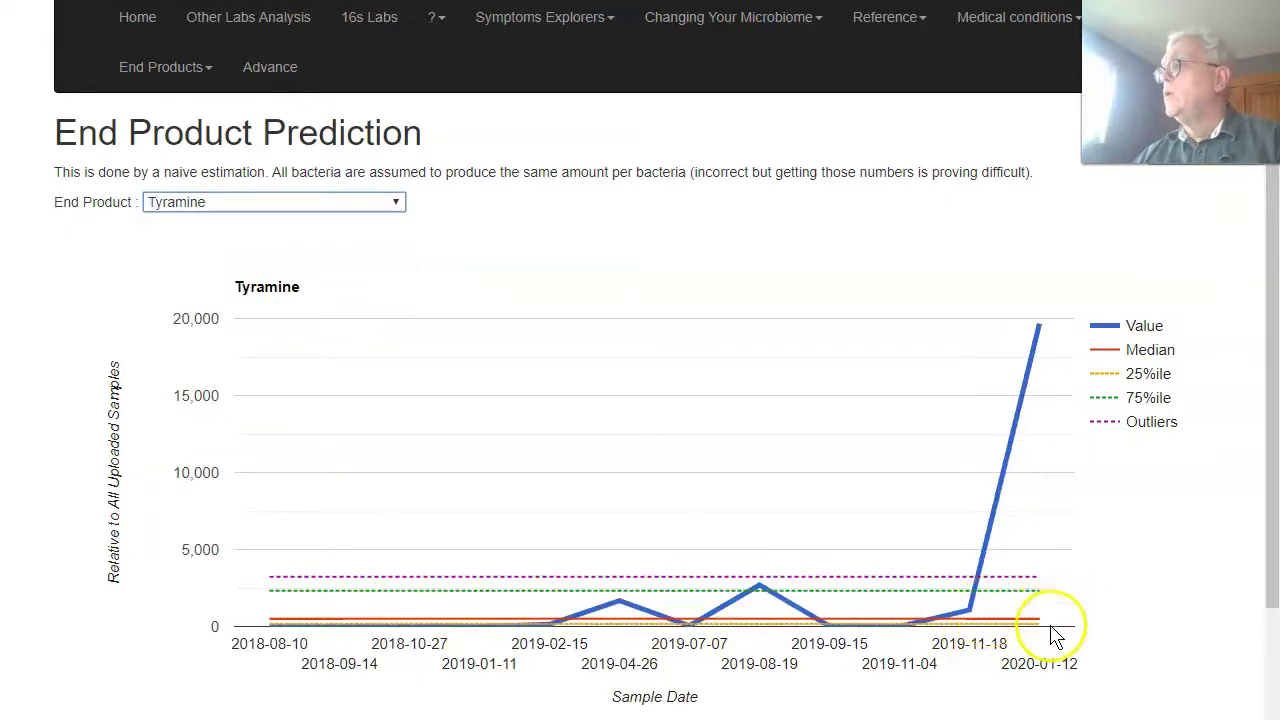
mouse_move(1034, 332)
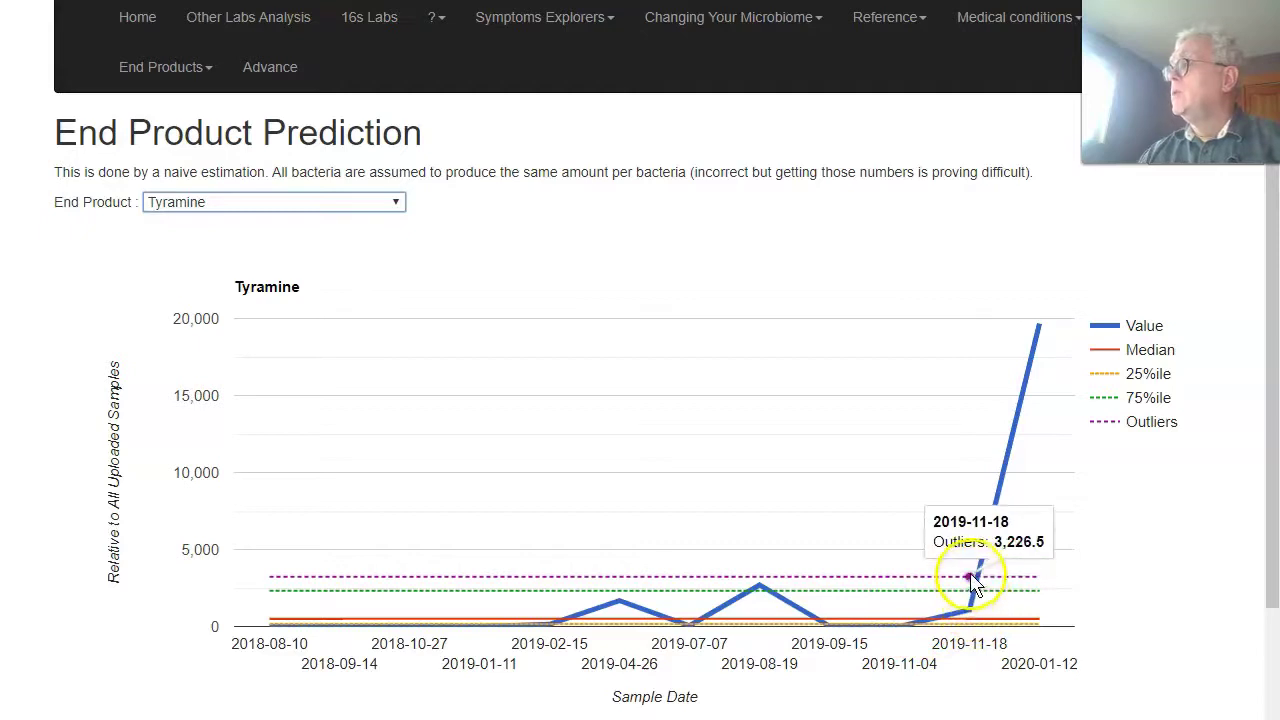
mouse_move(978, 585)
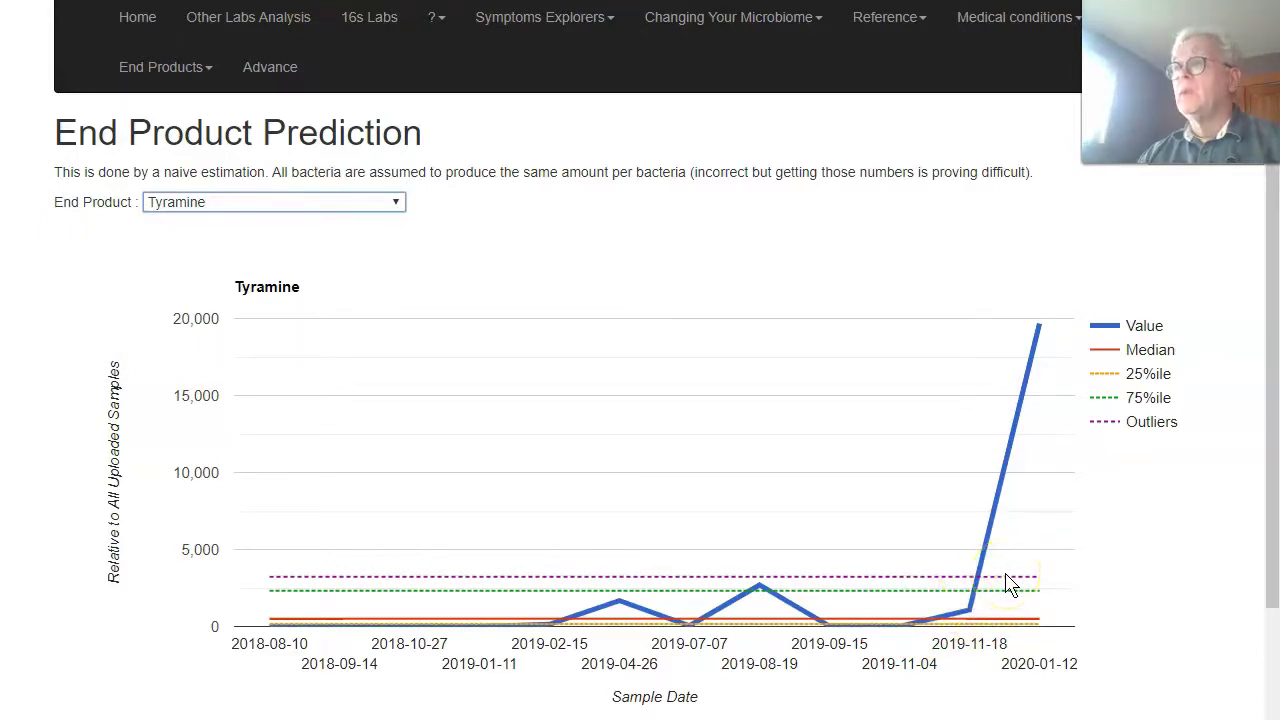
left_click(997, 548)
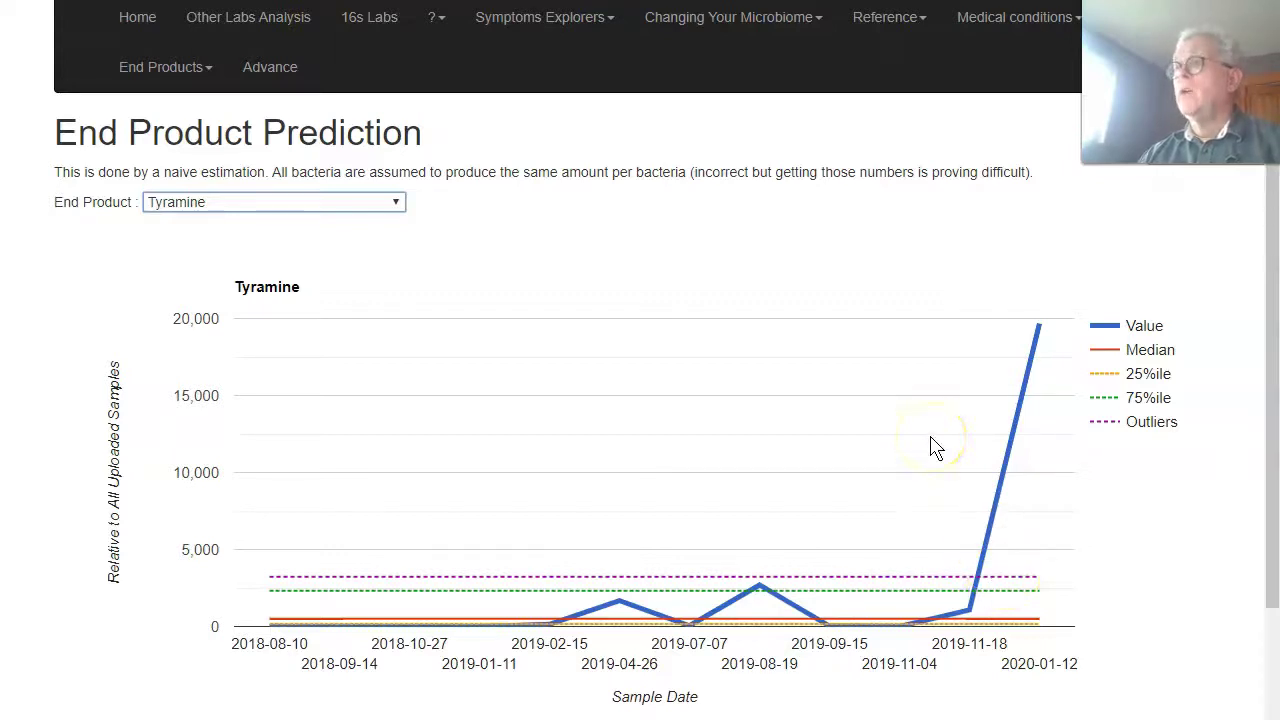
Return to the sample list, open the End Product Bacteria Explorer for the Thryve 2020-01-12 gut sample, and review its Lactate producers
scroll(935, 448, "up", 1)
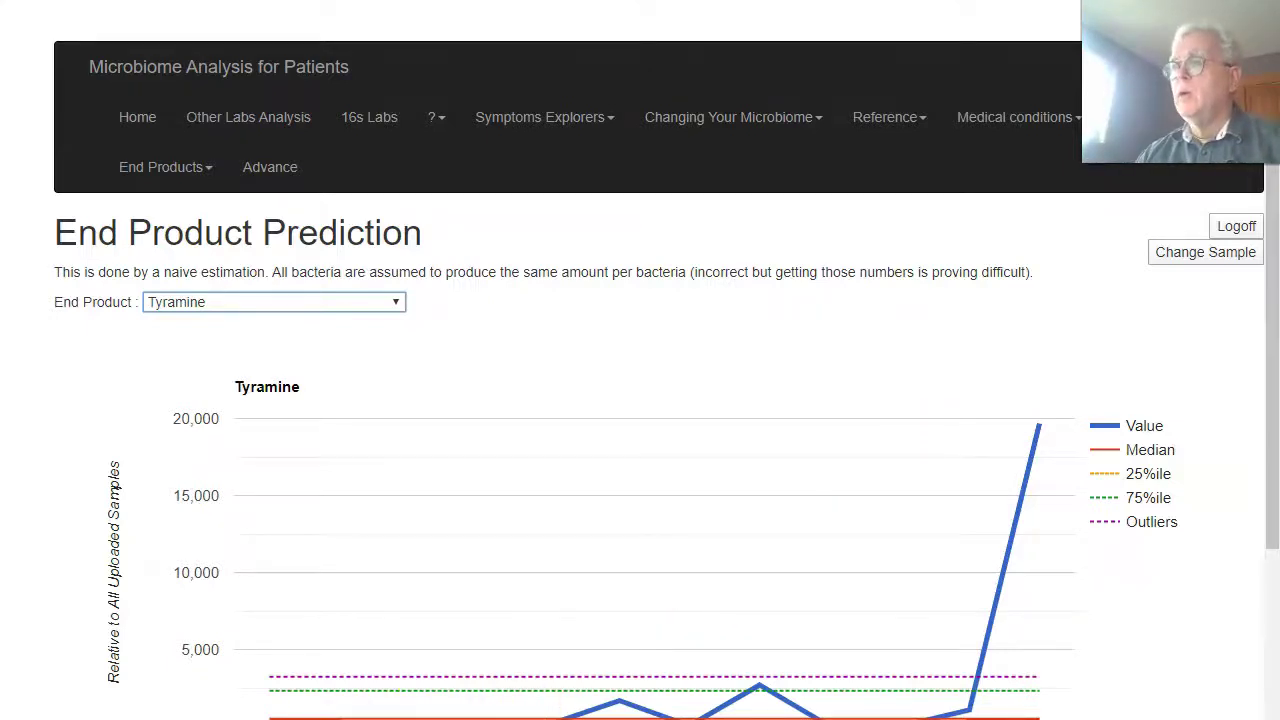
key("alt+Left")
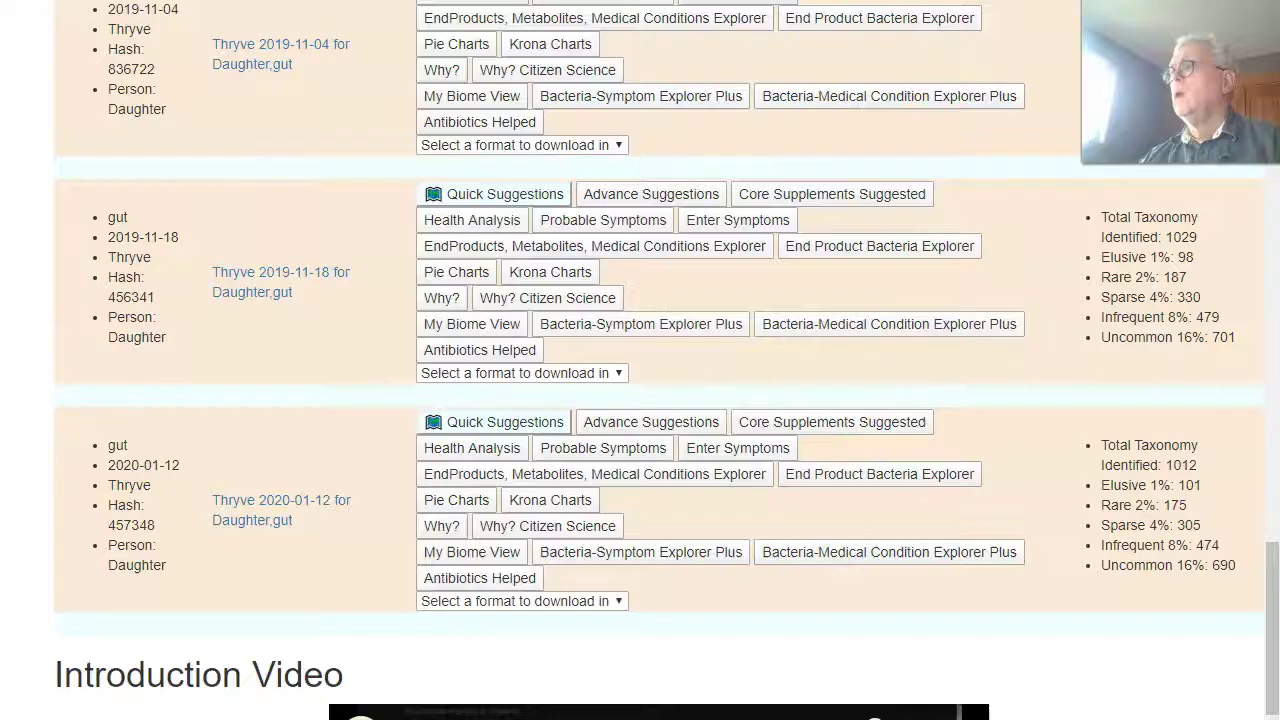
left_click(858, 476)
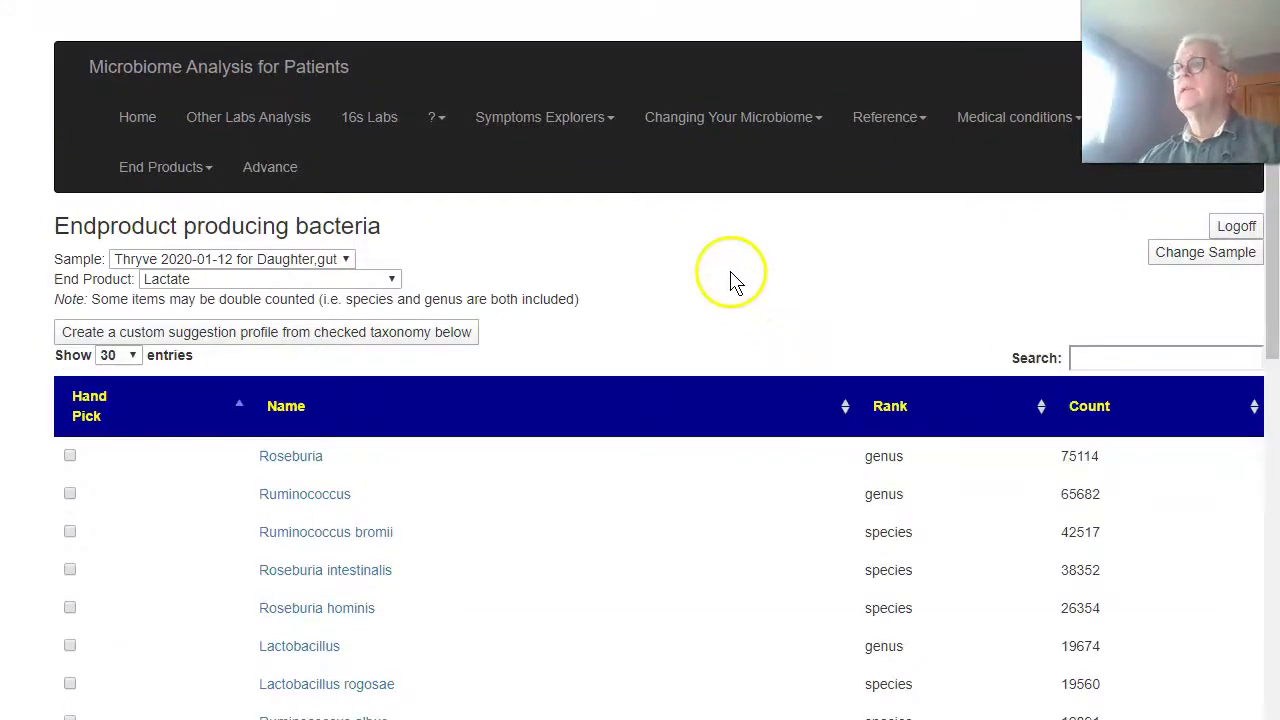
scroll(750, 266, "down", 1)
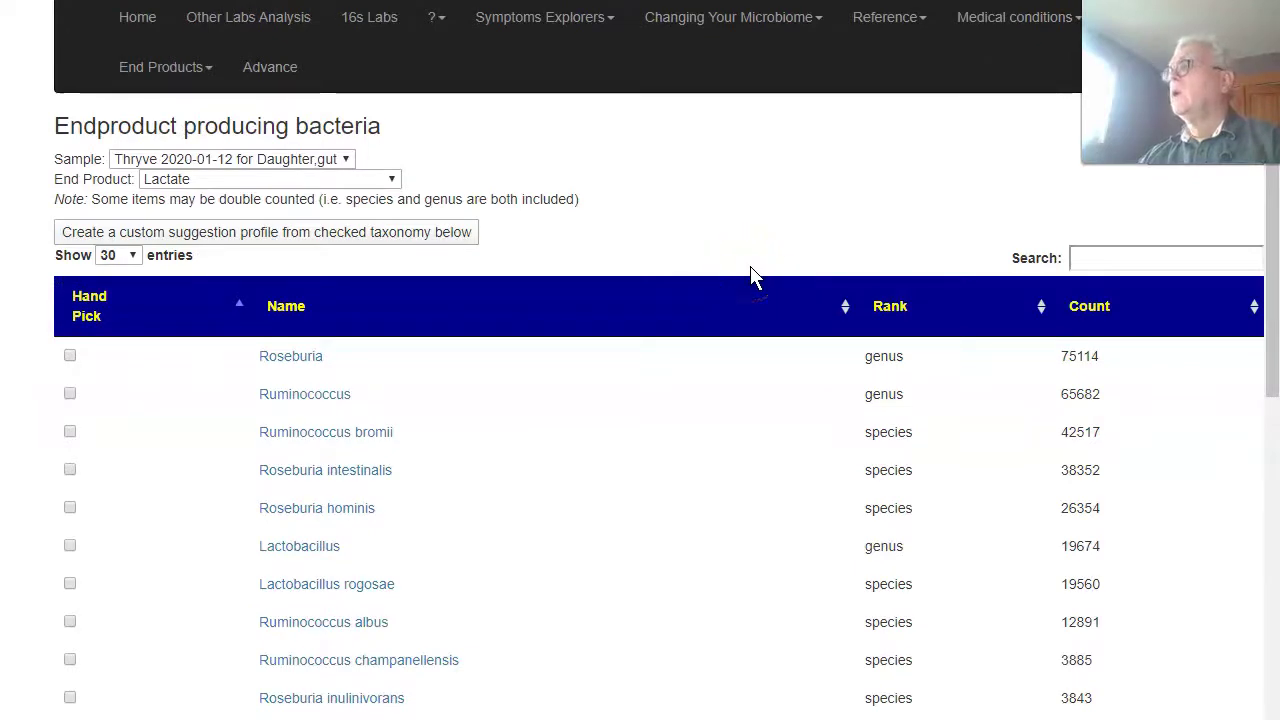
scroll(750, 272, "down", 3)
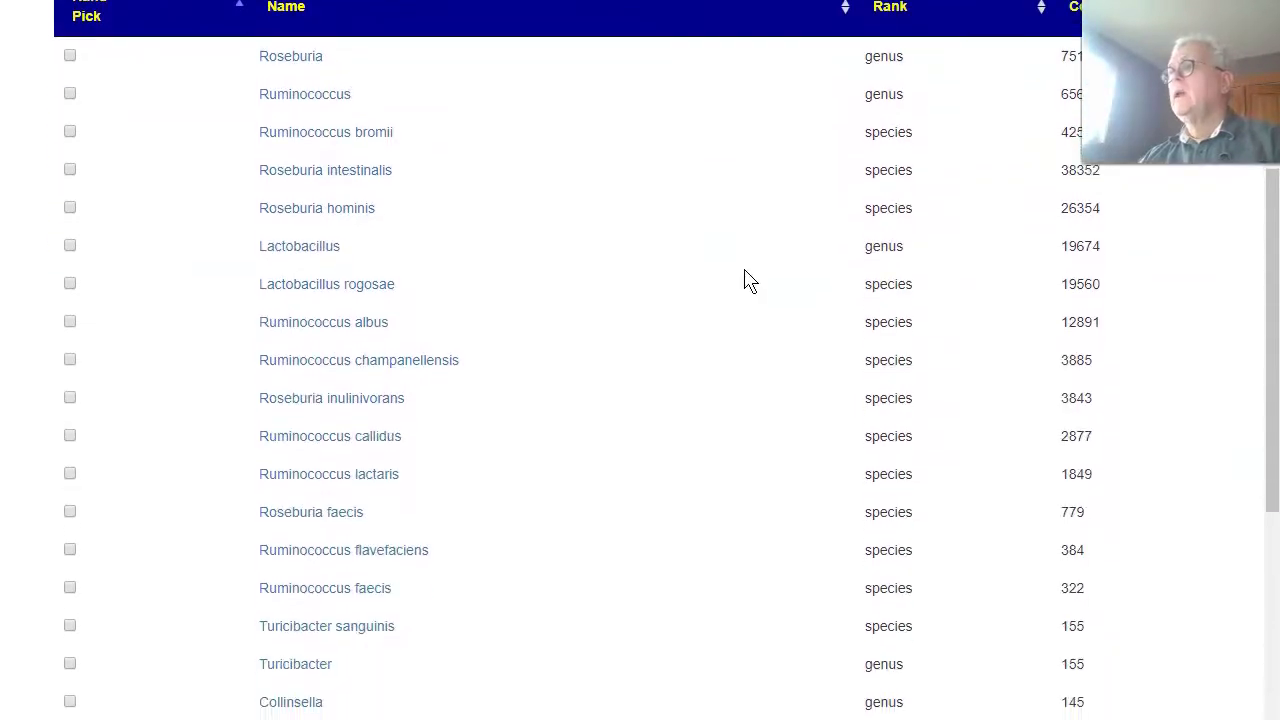
scroll(745, 270, "up", 3)
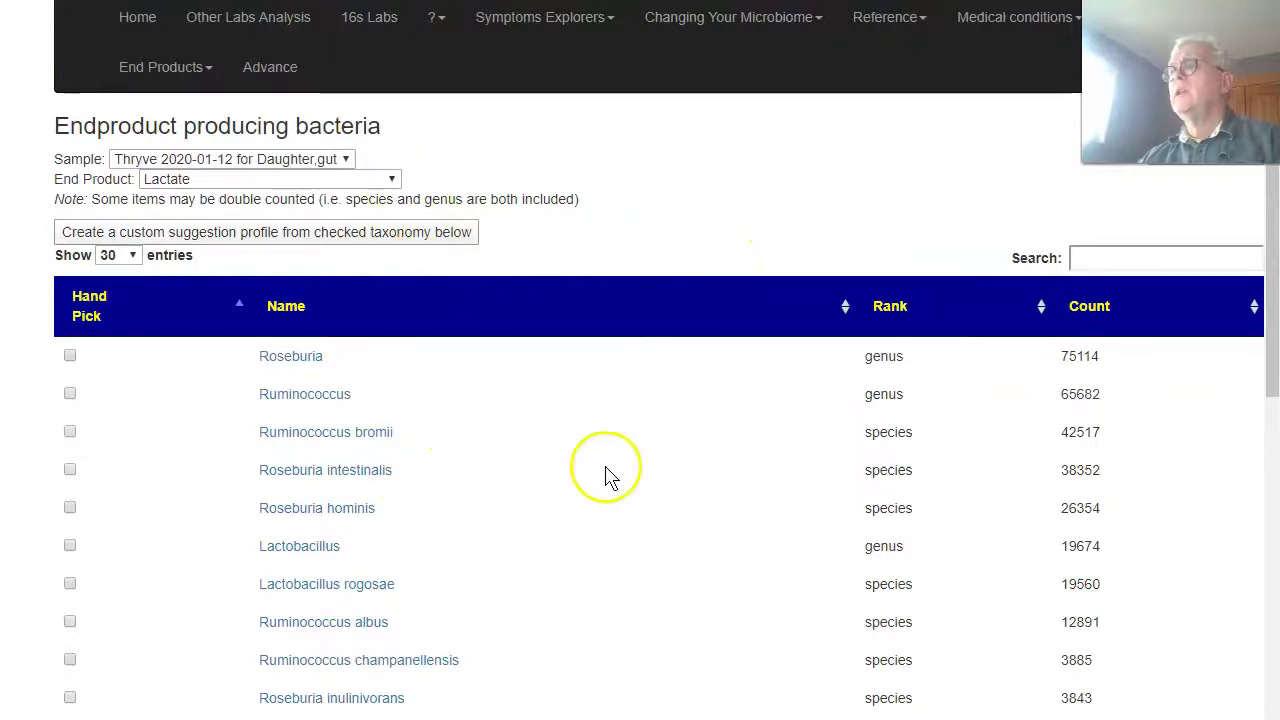
List the bacteria producing Formic acid and hand-pick Eubacterium and Eubacteriaceae
left_click(391, 180)
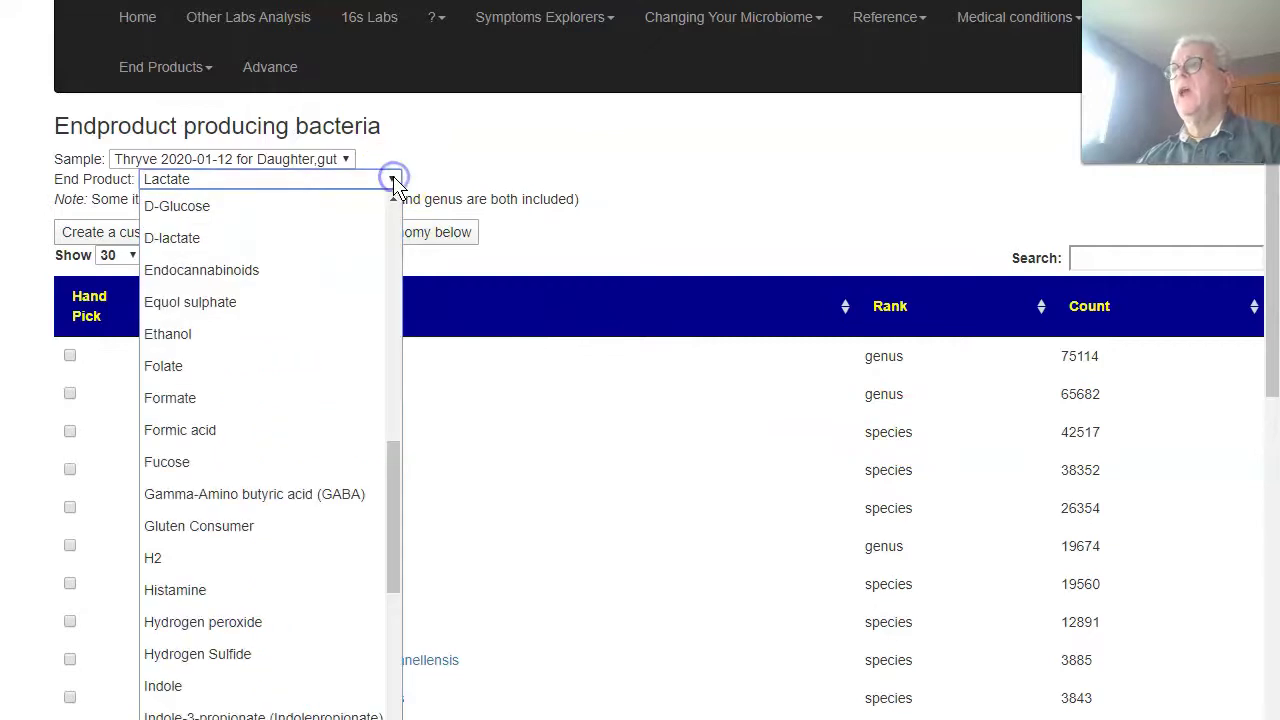
left_click(355, 430)
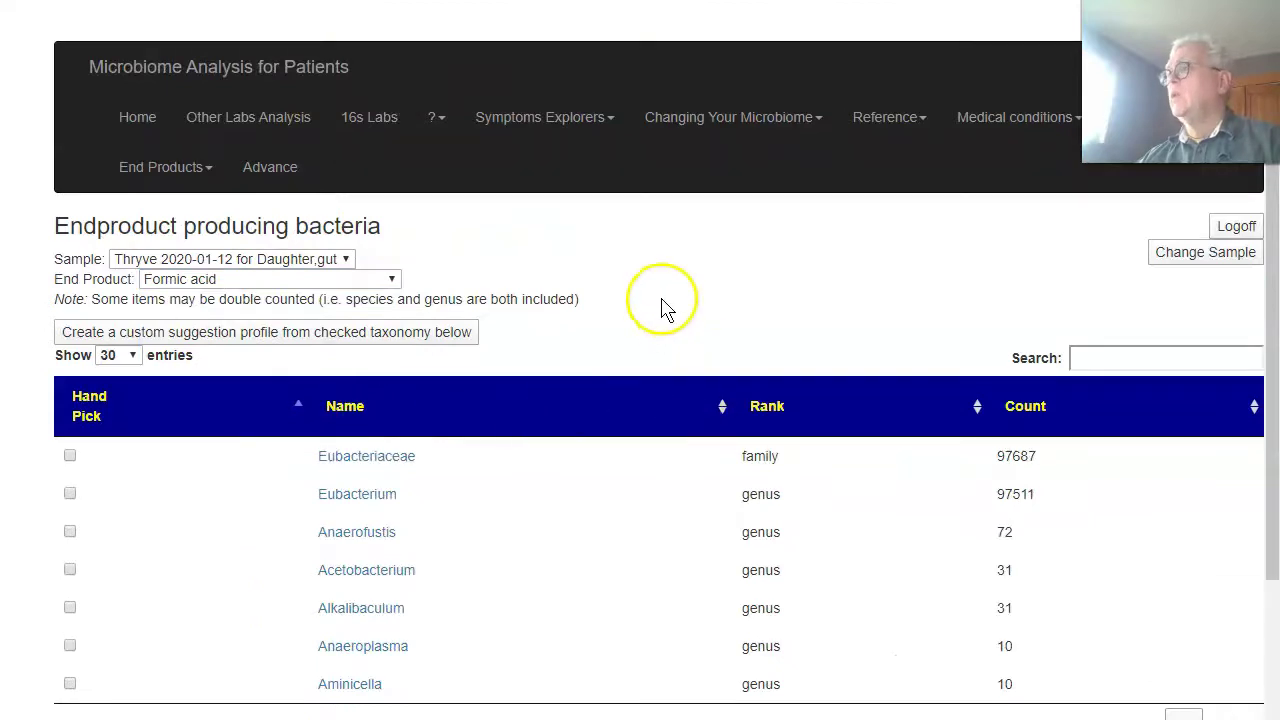
scroll(663, 310, "down", 1)
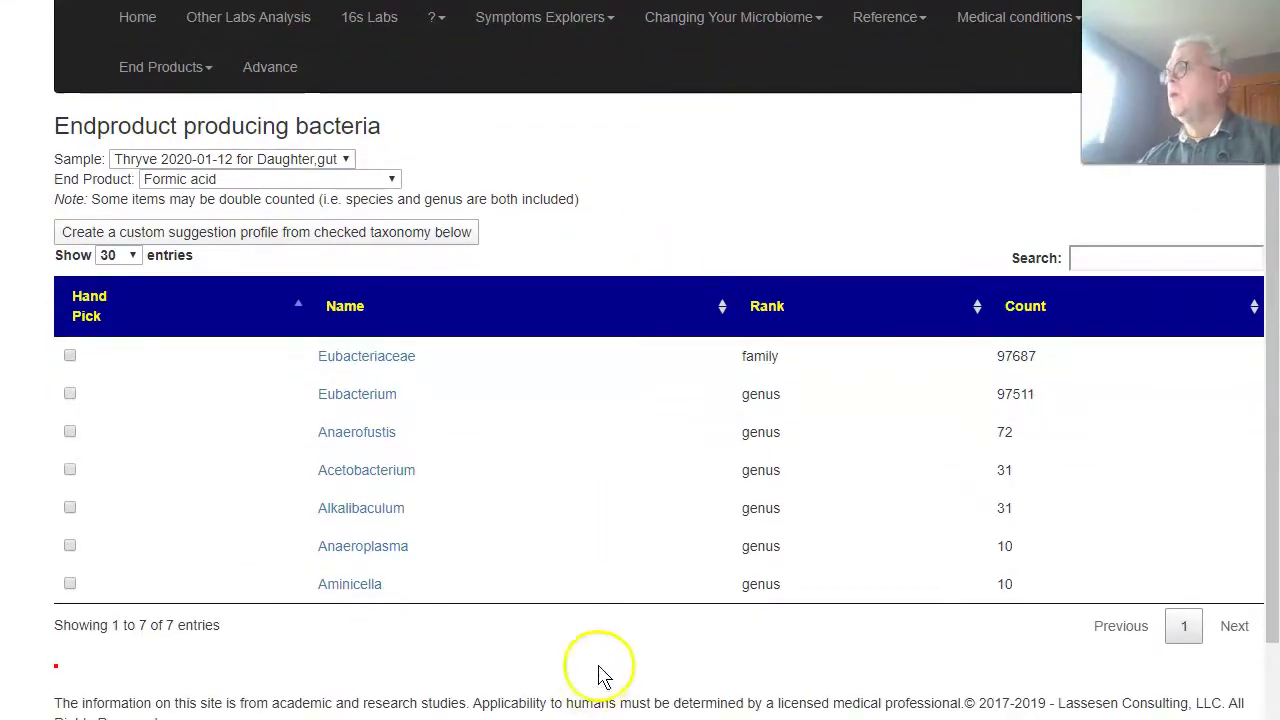
left_click(70, 394)
left_click(70, 357)
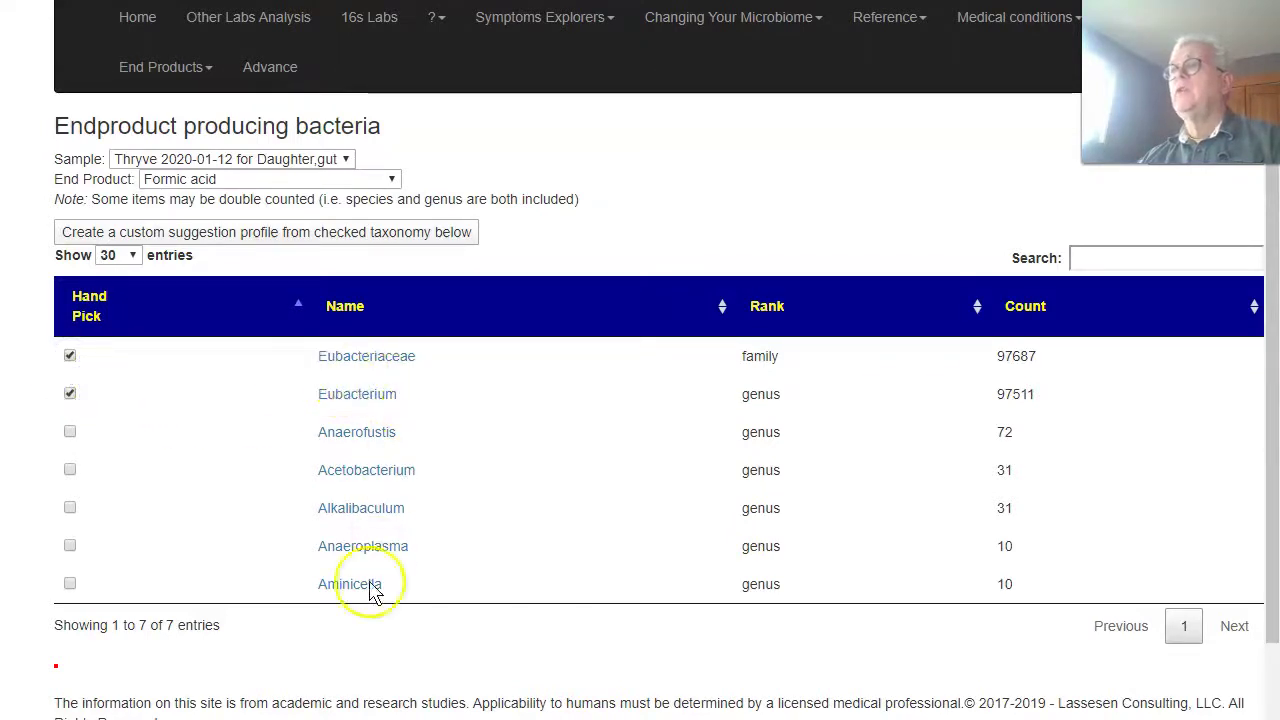
Create a custom suggestion profile from the checked Eubacteriaceae and Eubacterium, and view the hand-picked taxa for the Thryve 2020-01-12 sample
left_click(310, 234)
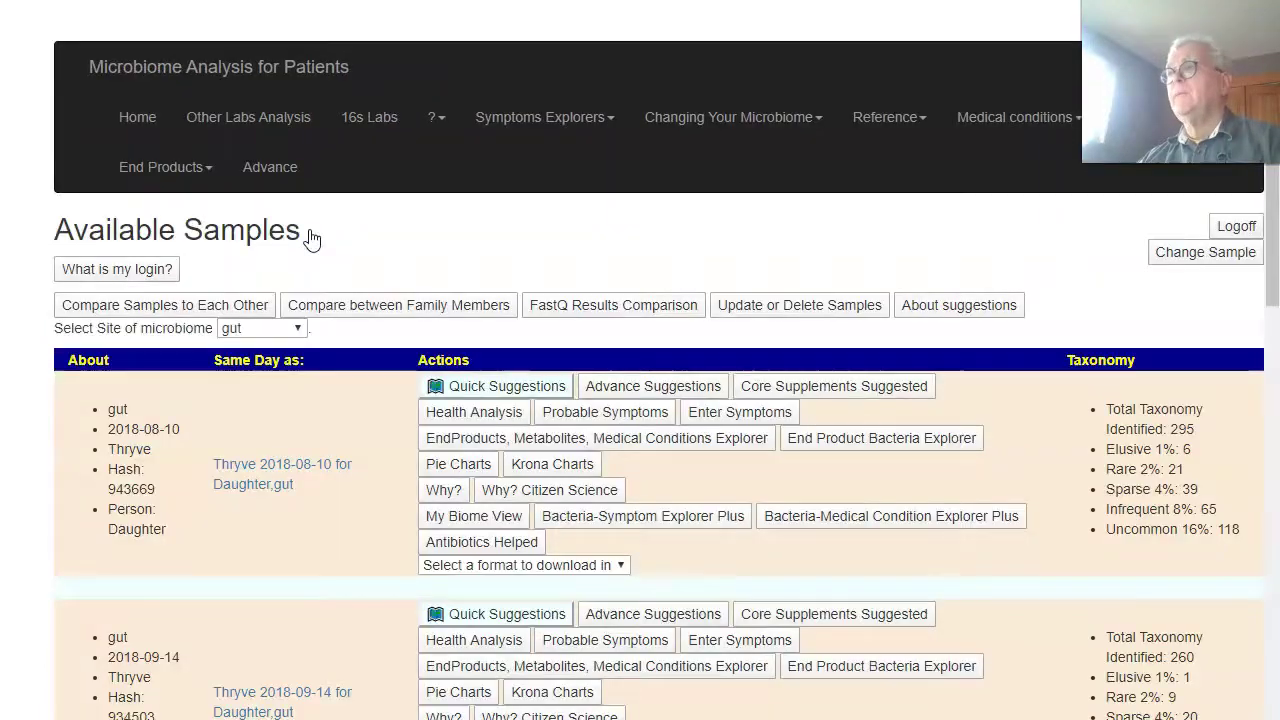
scroll(583, 410, "down", 20)
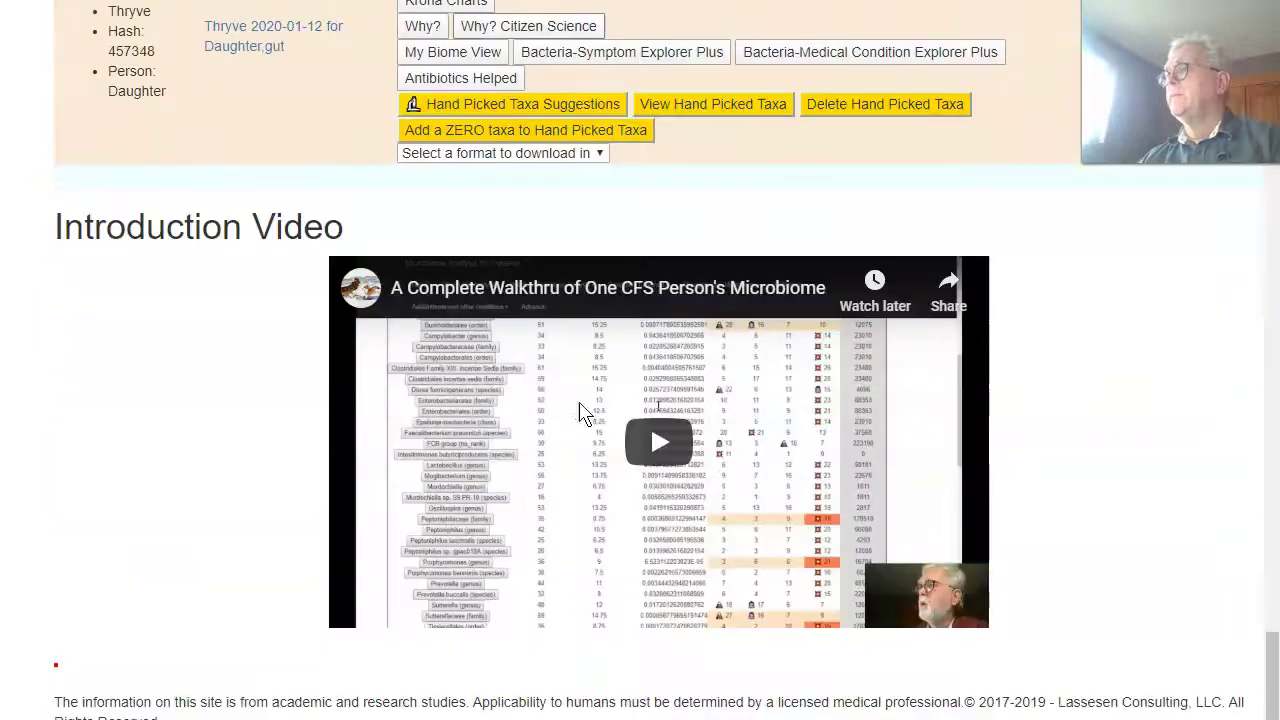
scroll(657, 443, "up", 1)
left_click(700, 215)
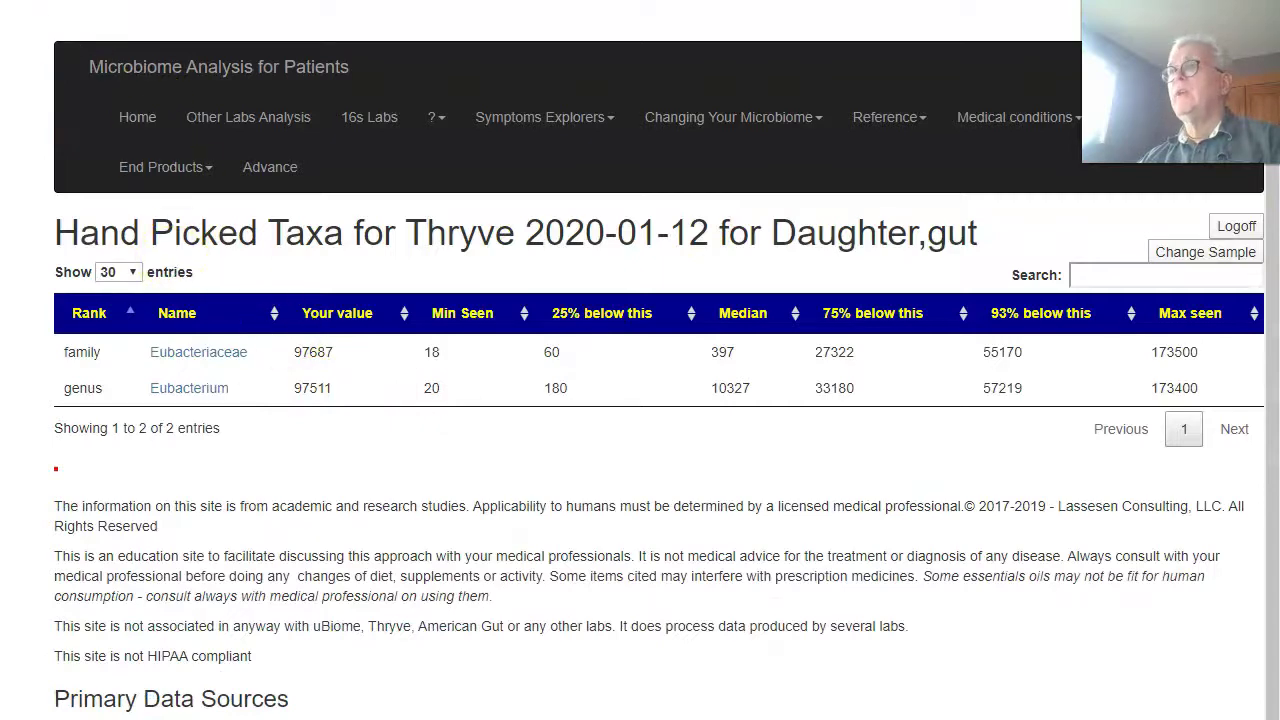
Return to the sample list and open the End Product Bacteria Explorer for the Thryve 2020-01-12 gut sample
key("alt+Left")
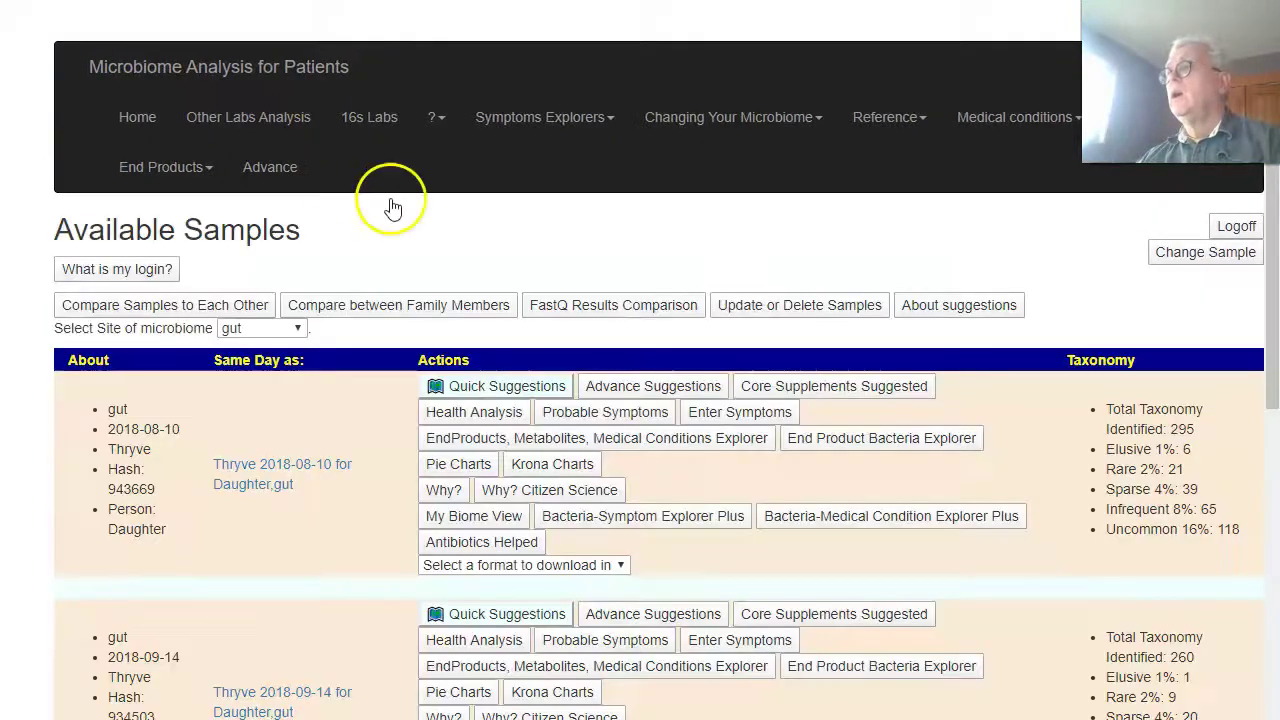
scroll(700, 323, "down", 20)
scroll(703, 340, "down", 4)
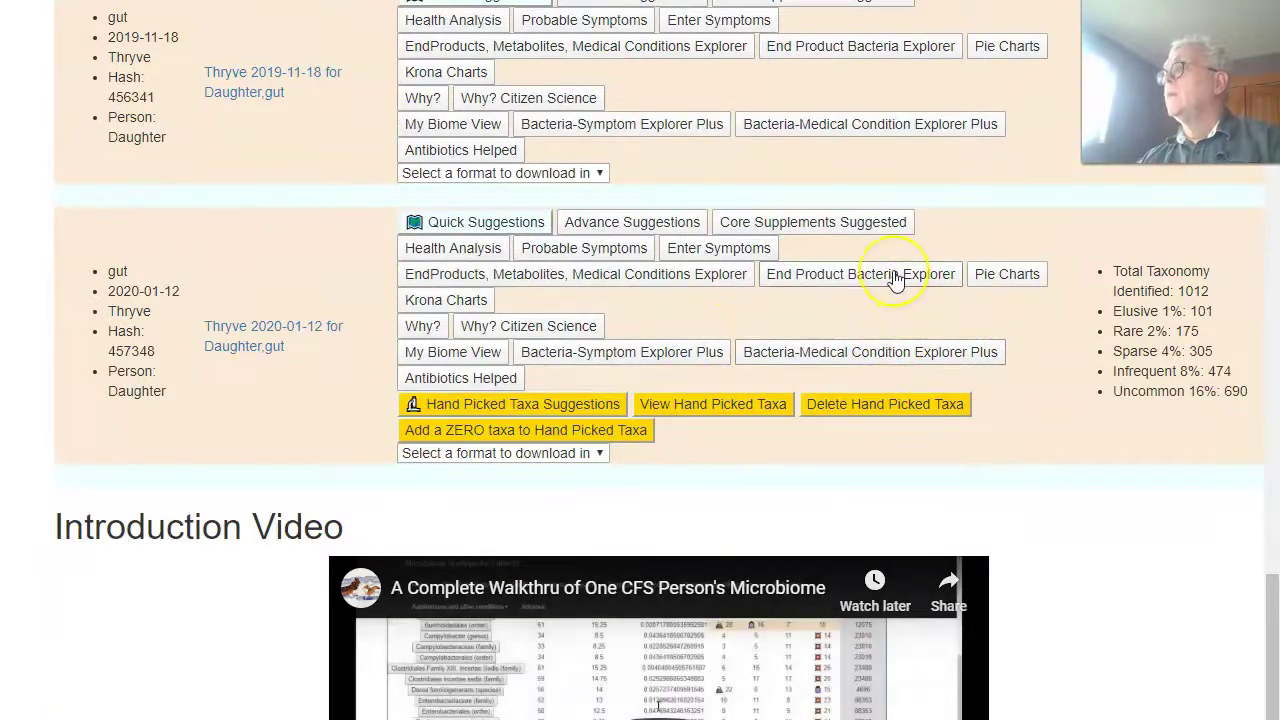
left_click(895, 275)
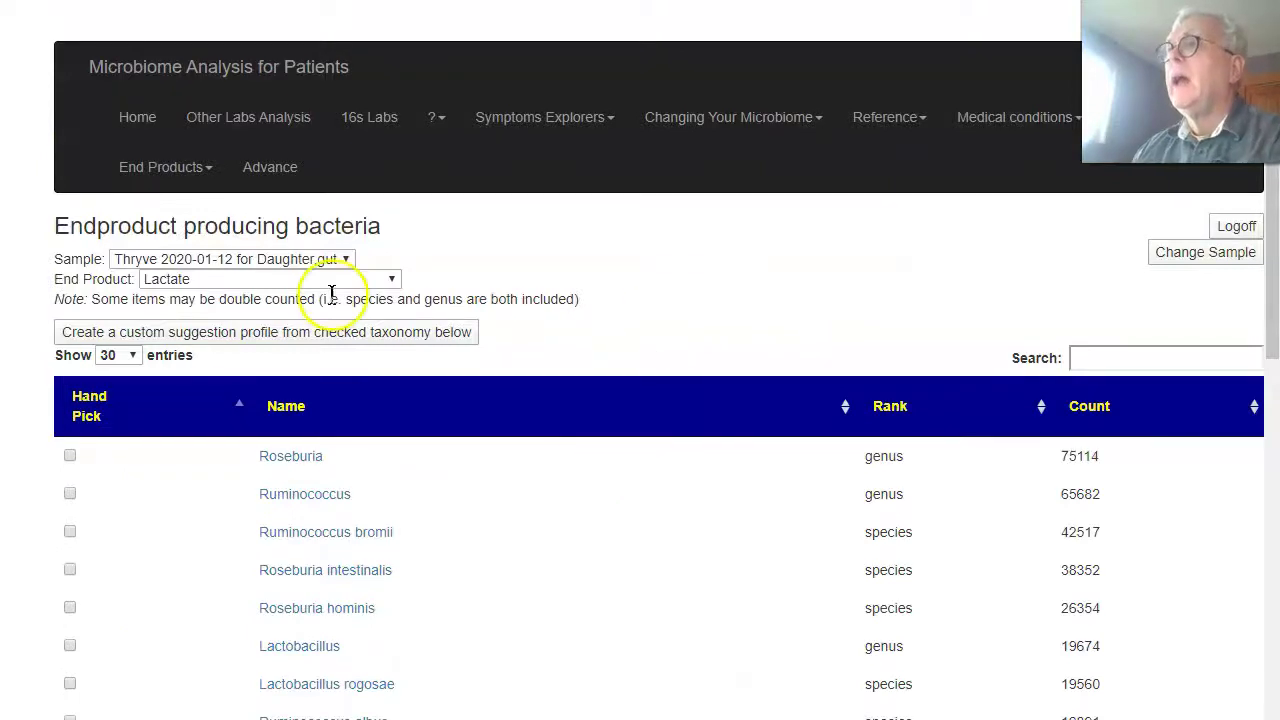
List the bacteria producing Ammonia, hand-pick the genus Streptococcus, and create a custom suggestion profile from it
left_click(392, 282)
scroll(385, 292, "up", 1)
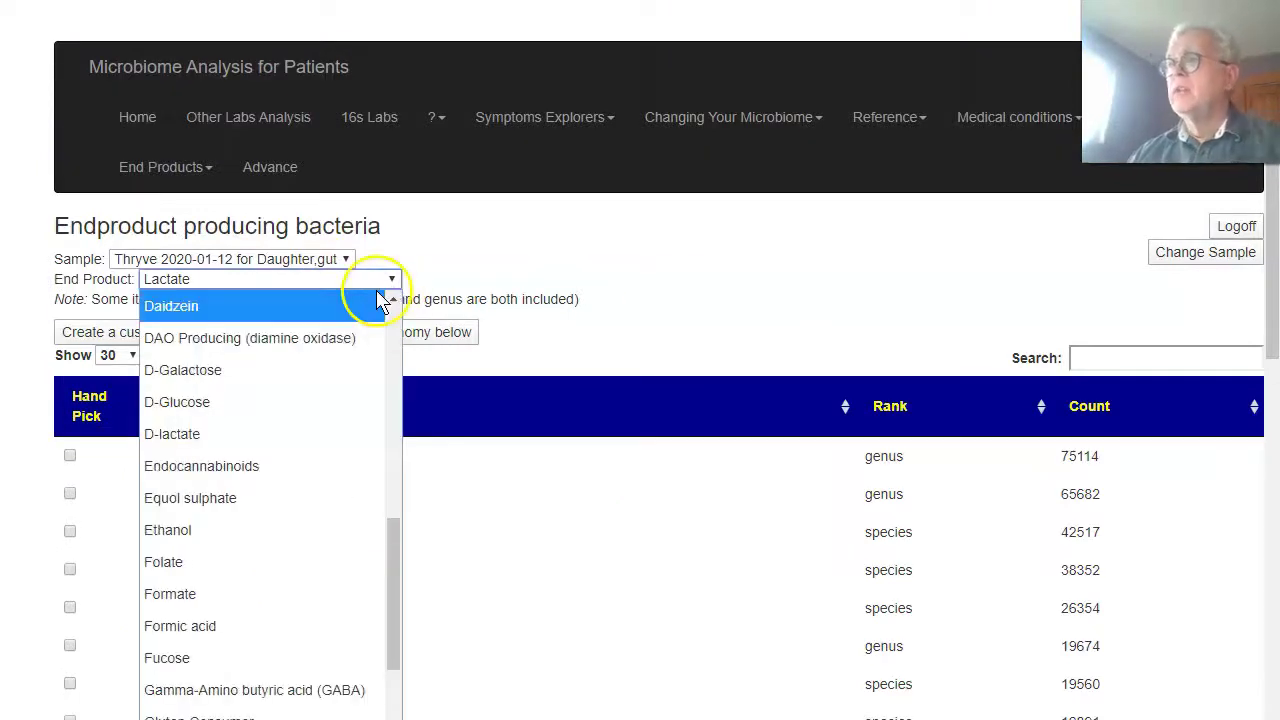
scroll(392, 336, "up", 8)
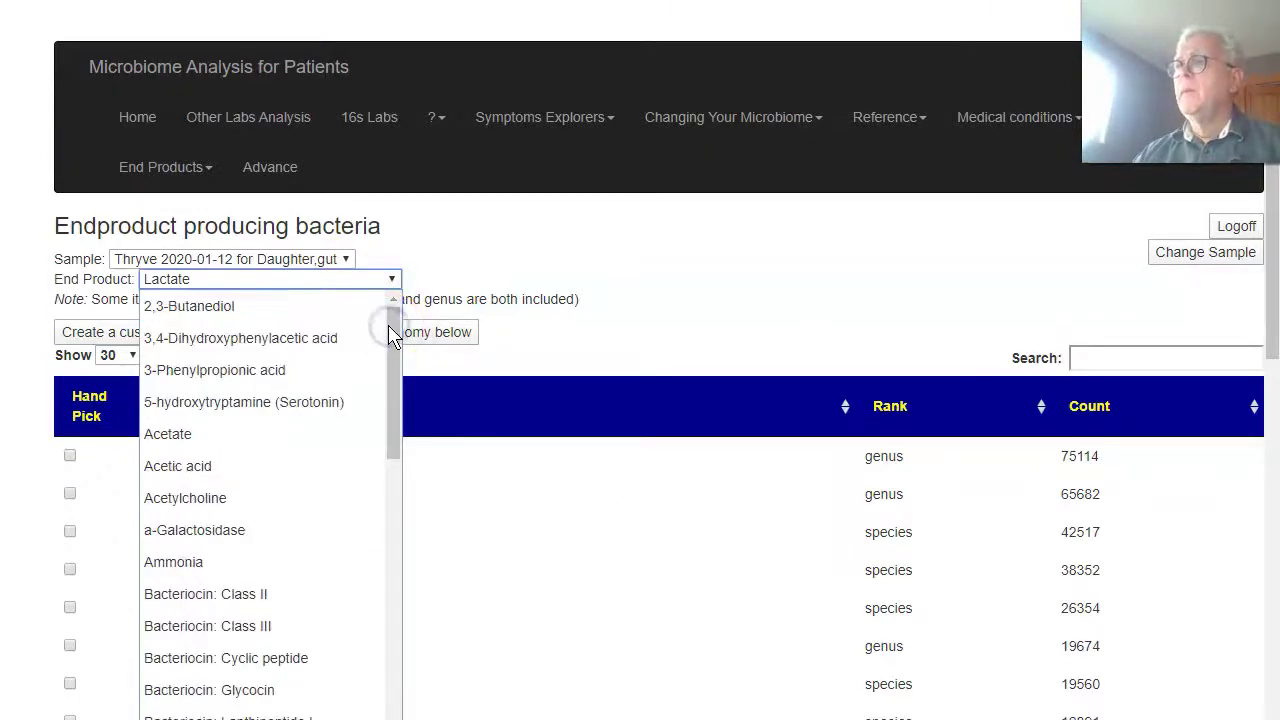
left_click(257, 555)
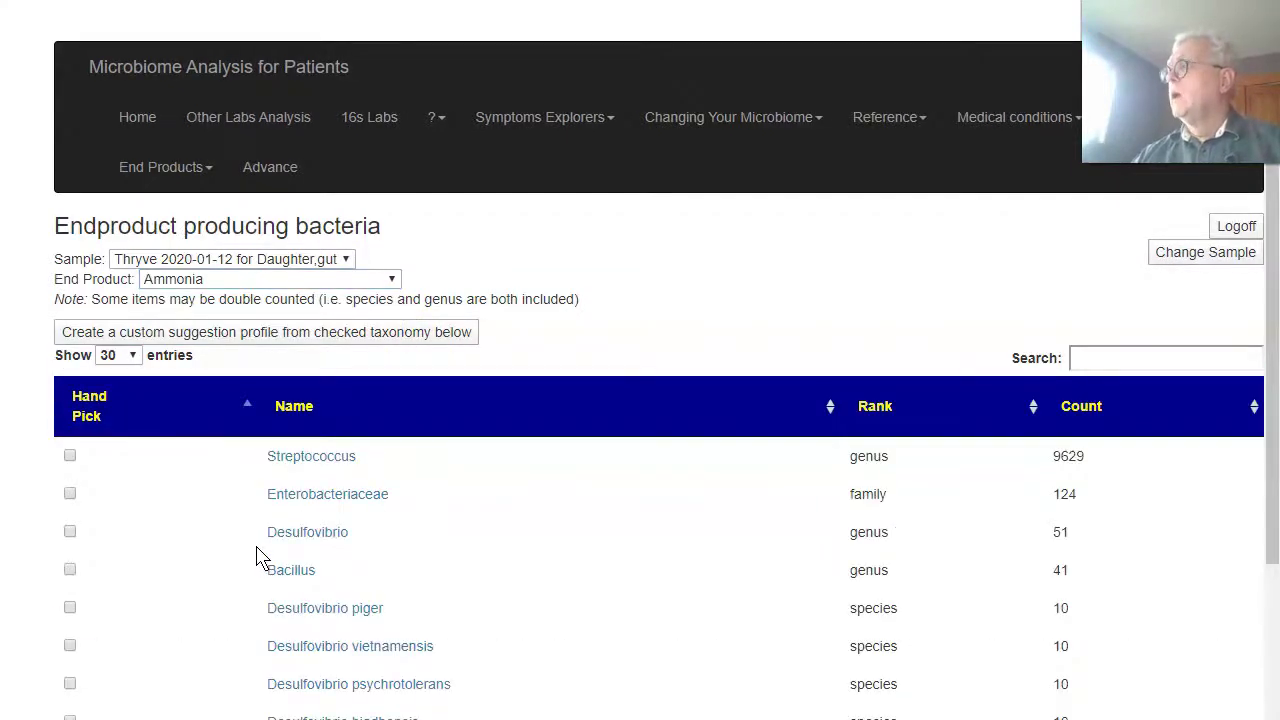
left_click(70, 457)
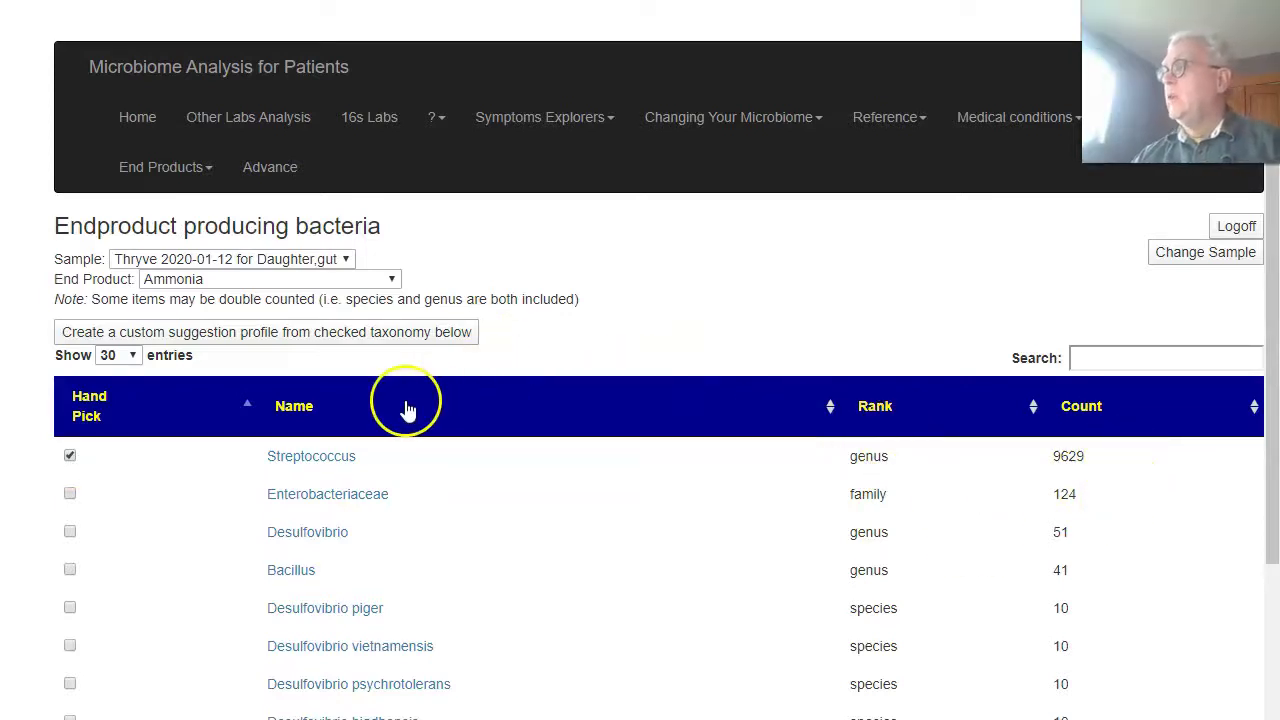
left_click(250, 340)
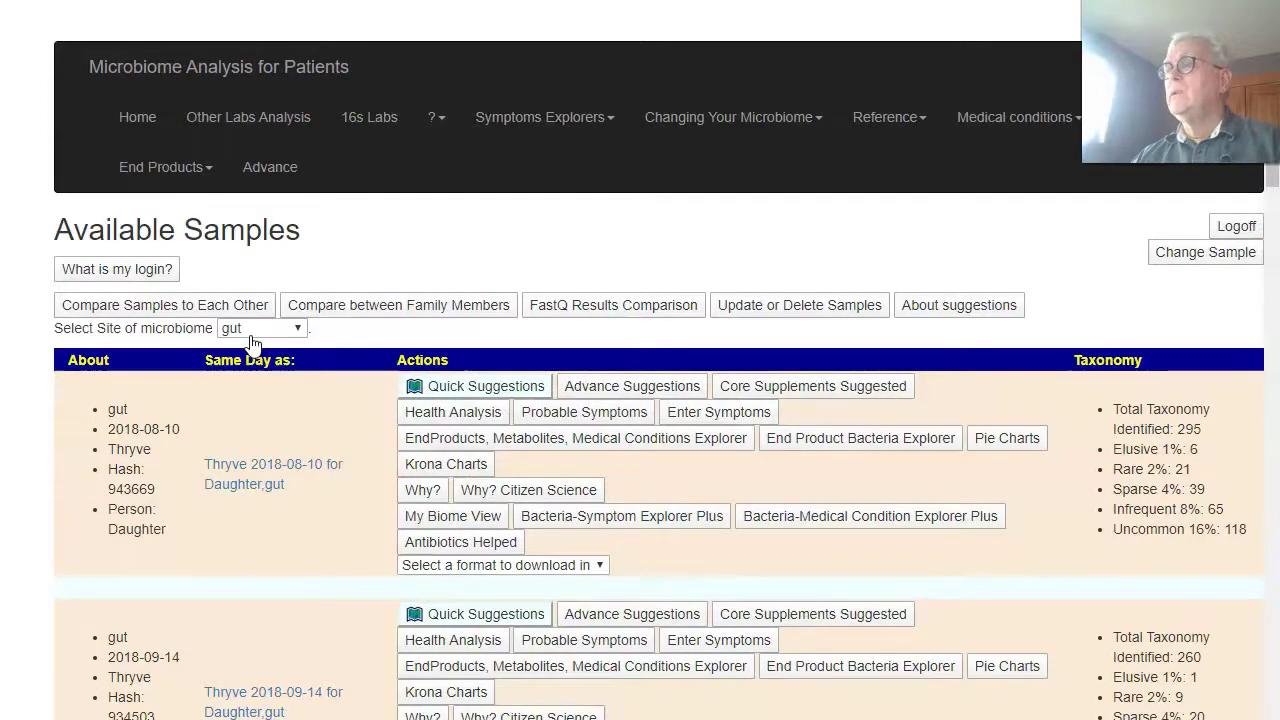
Reopen the End Product Bacteria Explorer for the Thryve 2020-01-12 gut sample
scroll(489, 551, "down", 10)
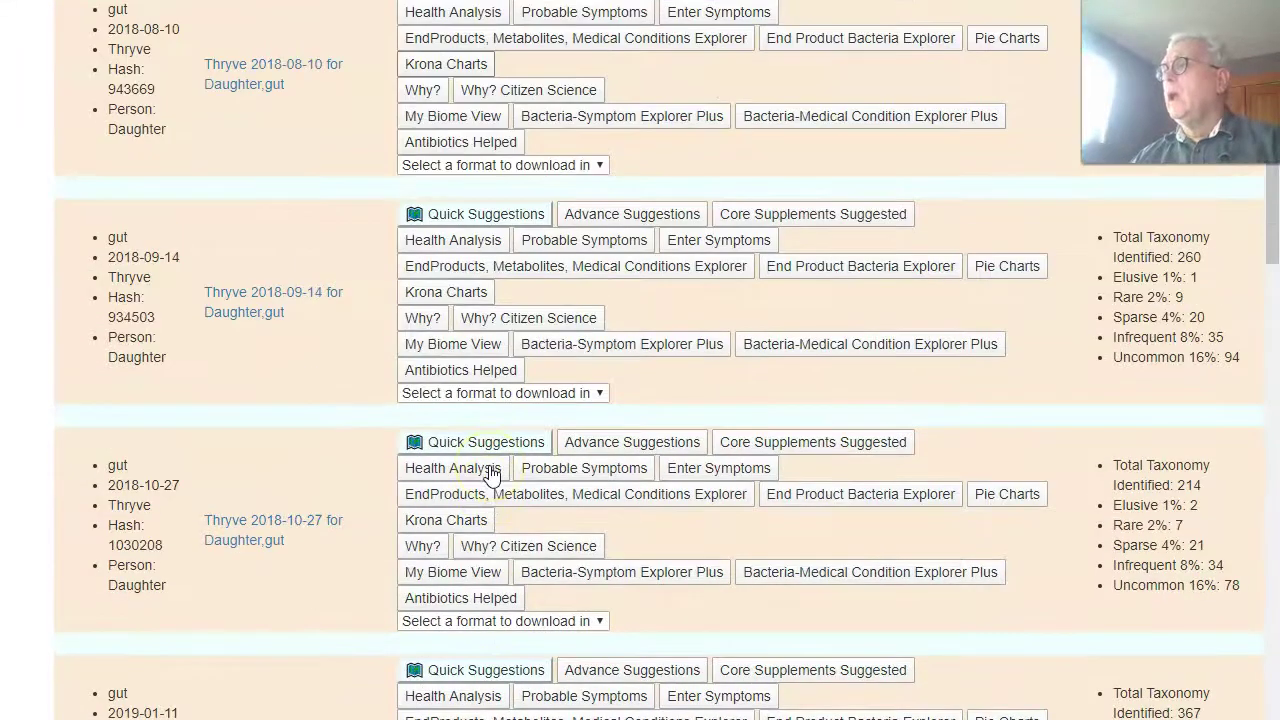
scroll(490, 475, "down", 18)
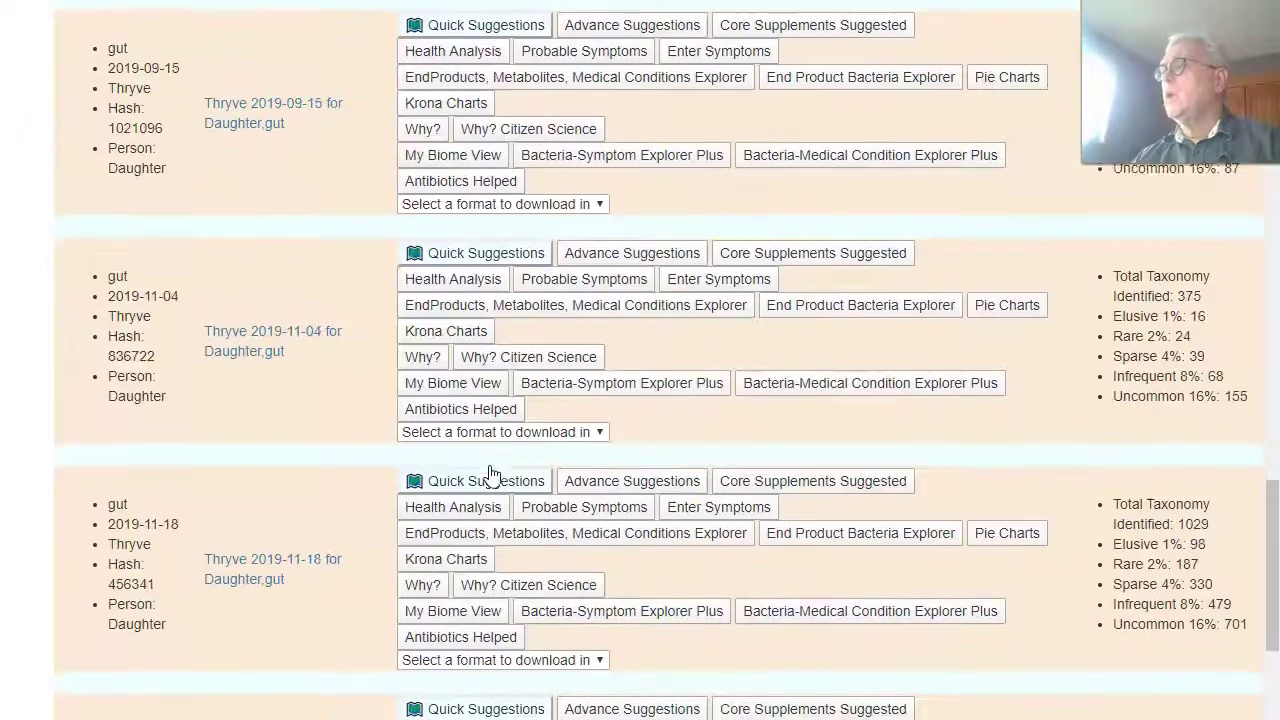
scroll(490, 475, "up", 4)
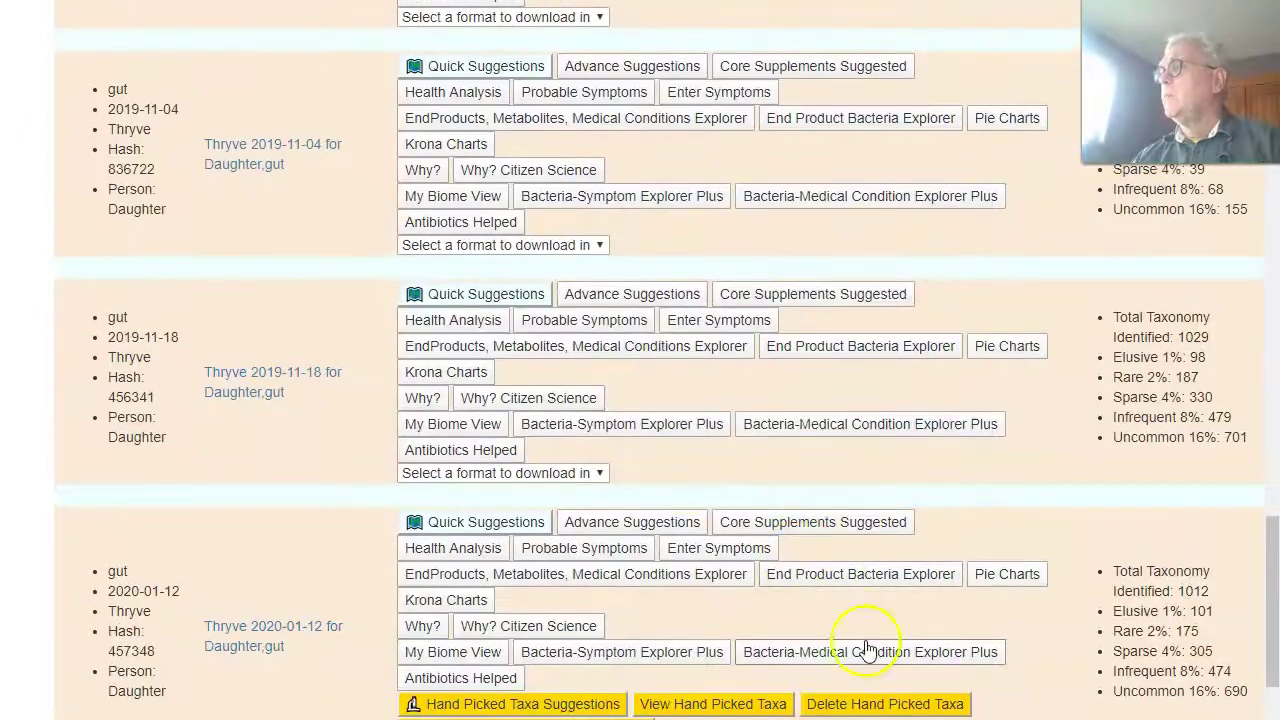
left_click(880, 585)
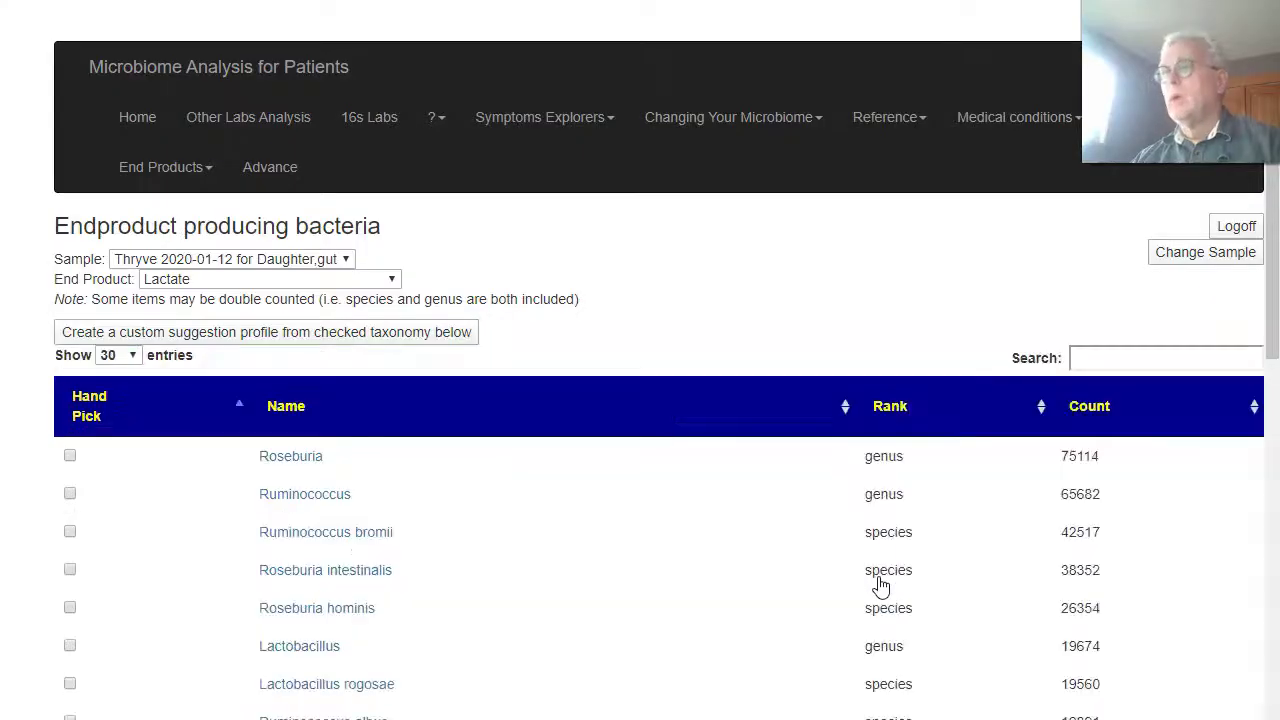
List the bacteria producing Sulphite, hand-pick the genus Desulfovibrio, and create a custom suggestion profile from it
left_click(391, 284)
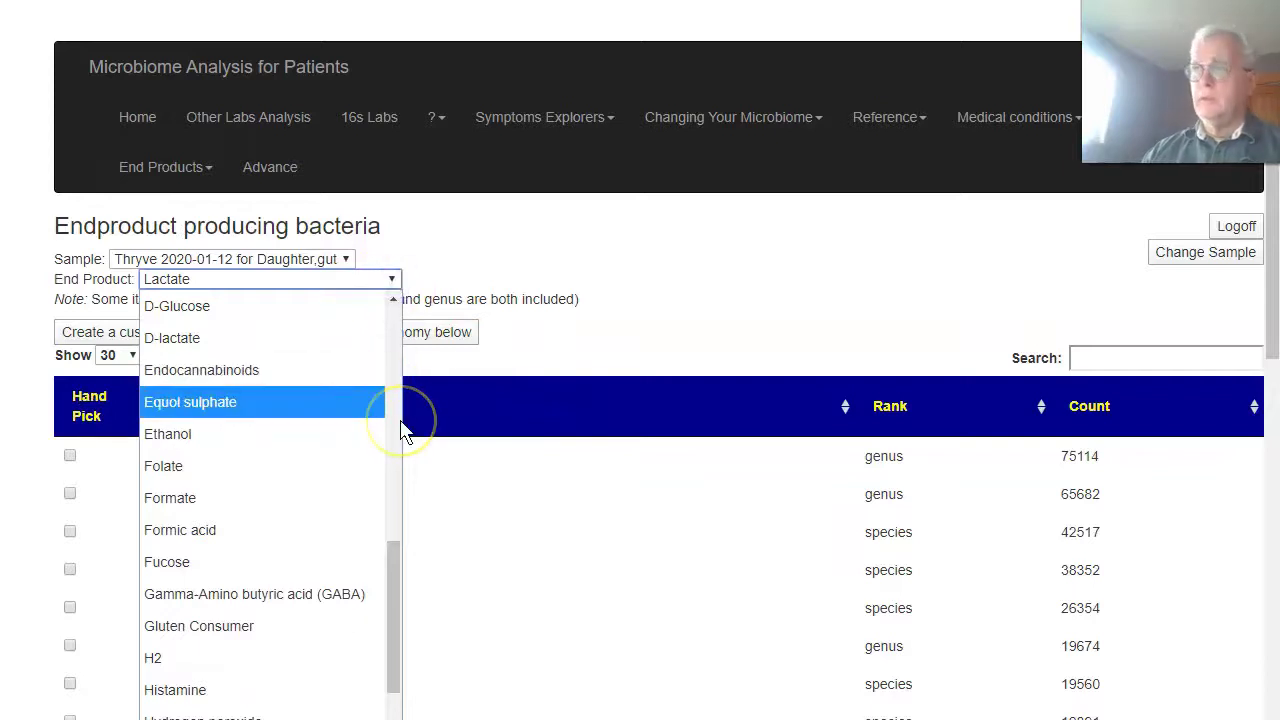
scroll(403, 430, "down", 4)
scroll(401, 428, "up", 2)
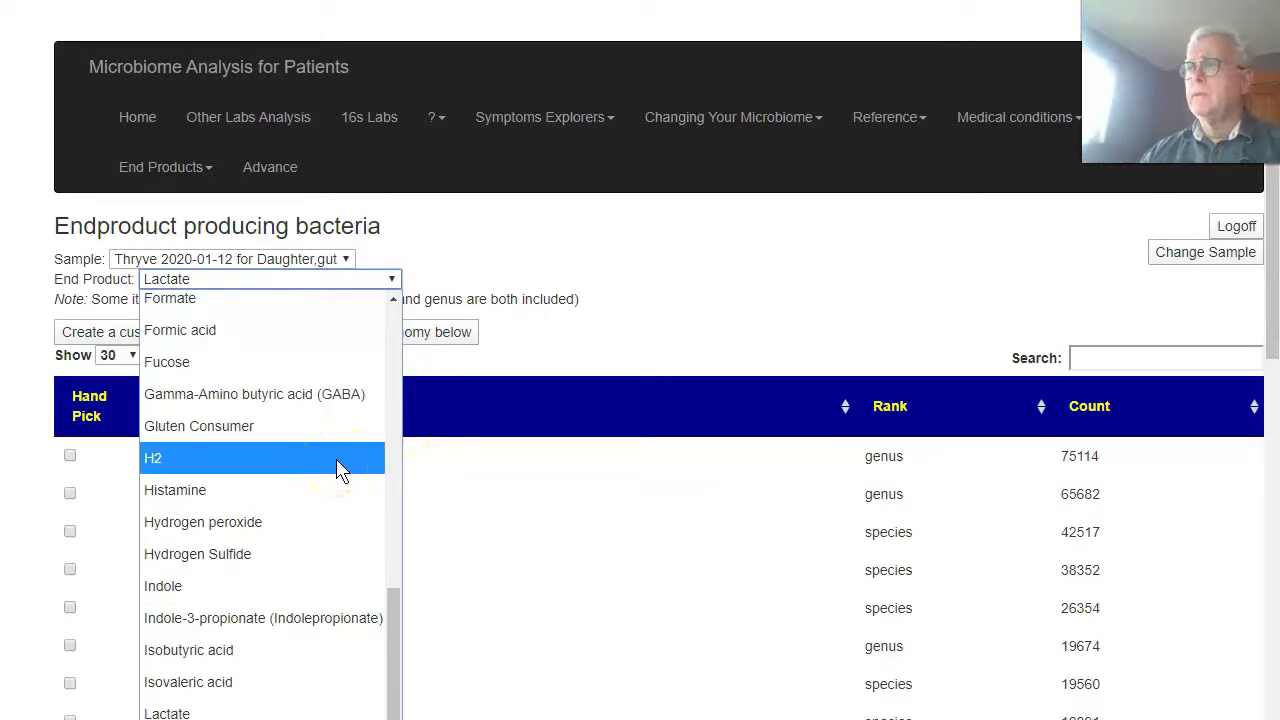
scroll(338, 470, "down", 7)
scroll(338, 470, "down", 2)
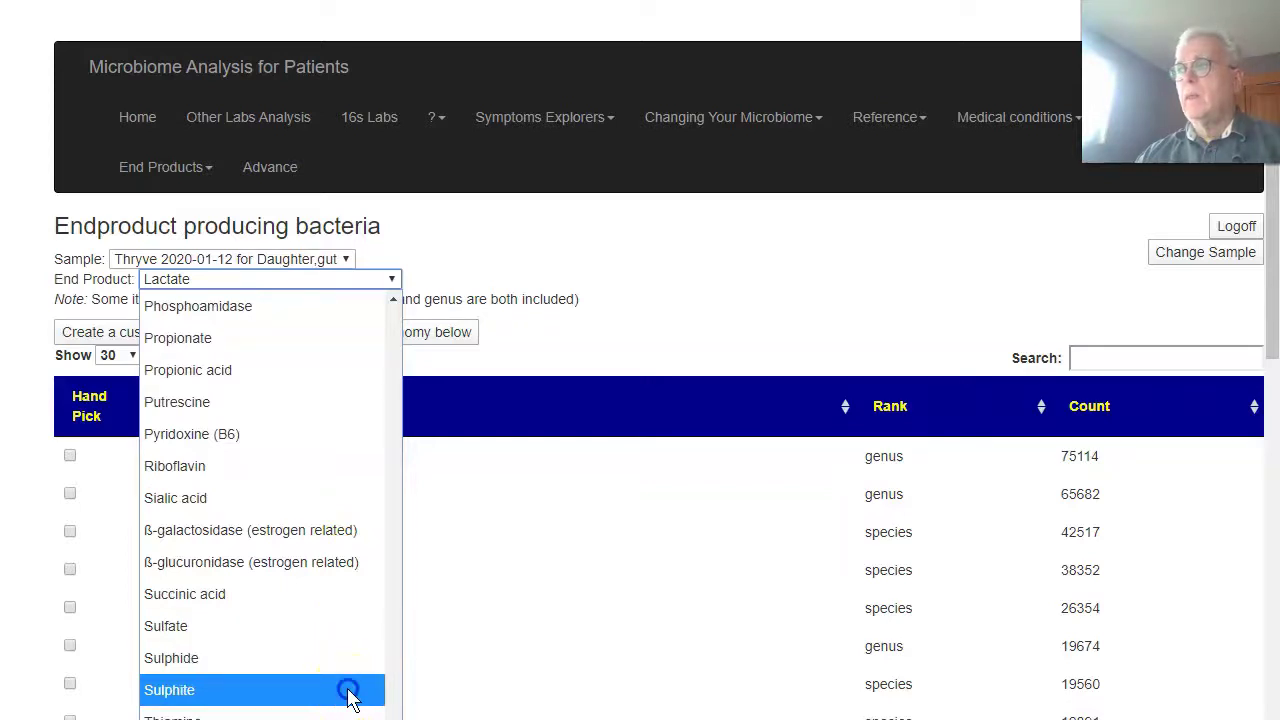
left_click(349, 690)
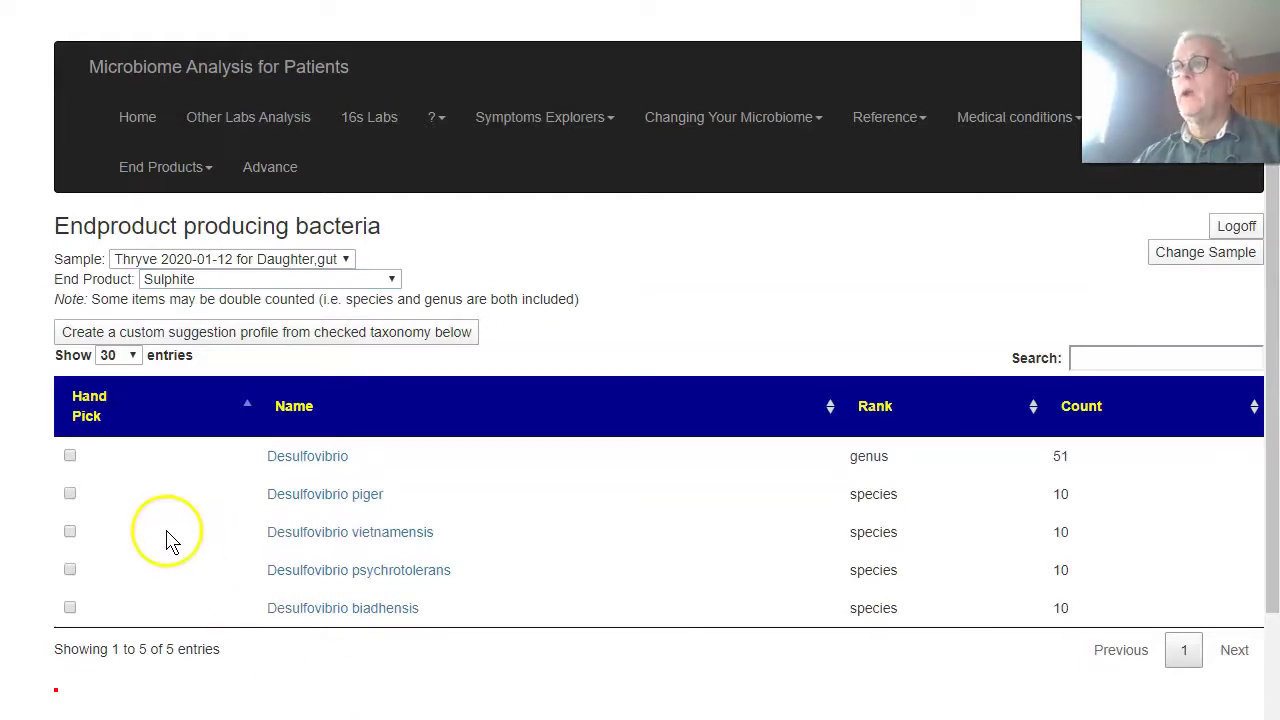
left_click(74, 459)
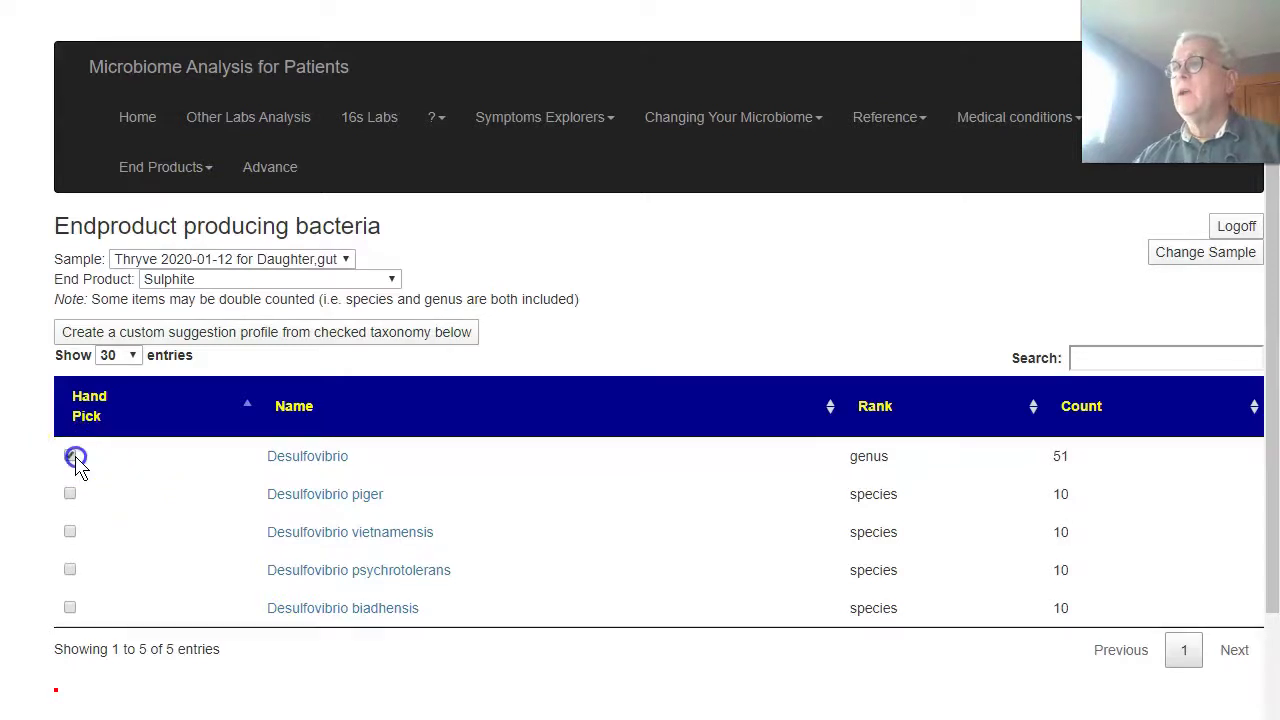
left_click(406, 334)
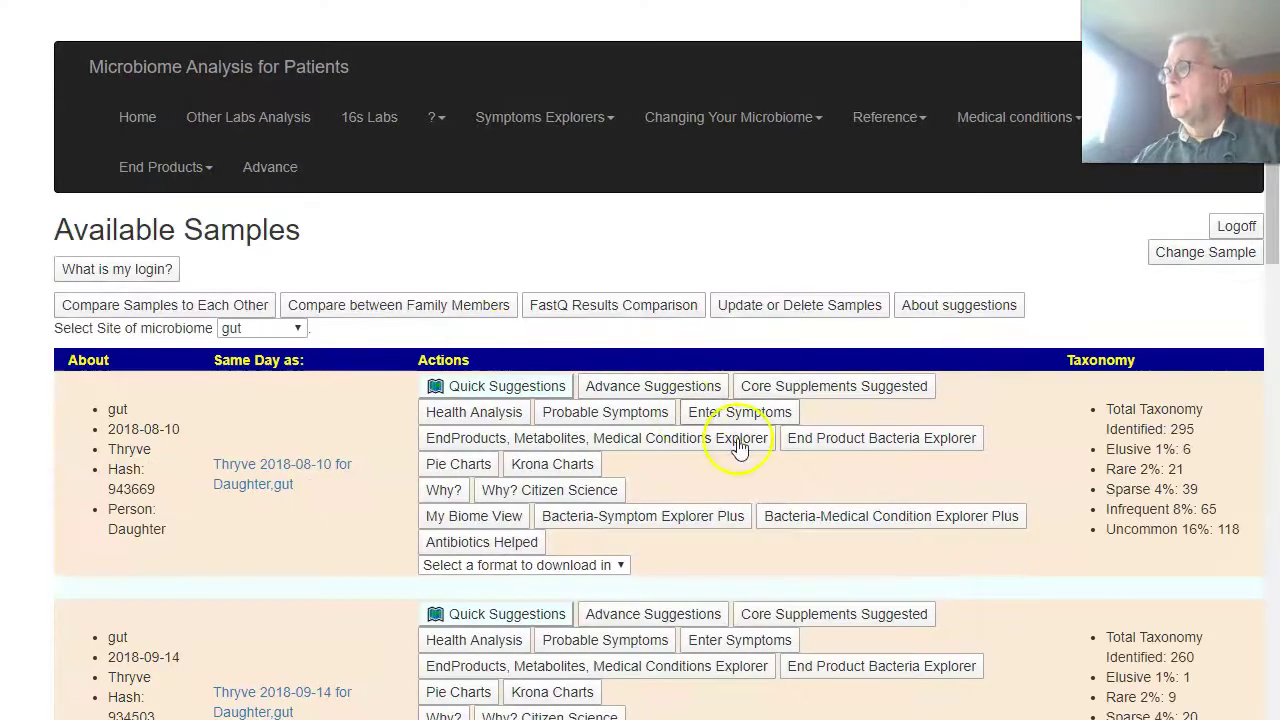
View the hand-picked taxa collected for the Thryve 2020-01-12 gut sample and compare each value with its reference ranges
scroll(737, 449, "down", 20)
scroll(737, 449, "down", 13)
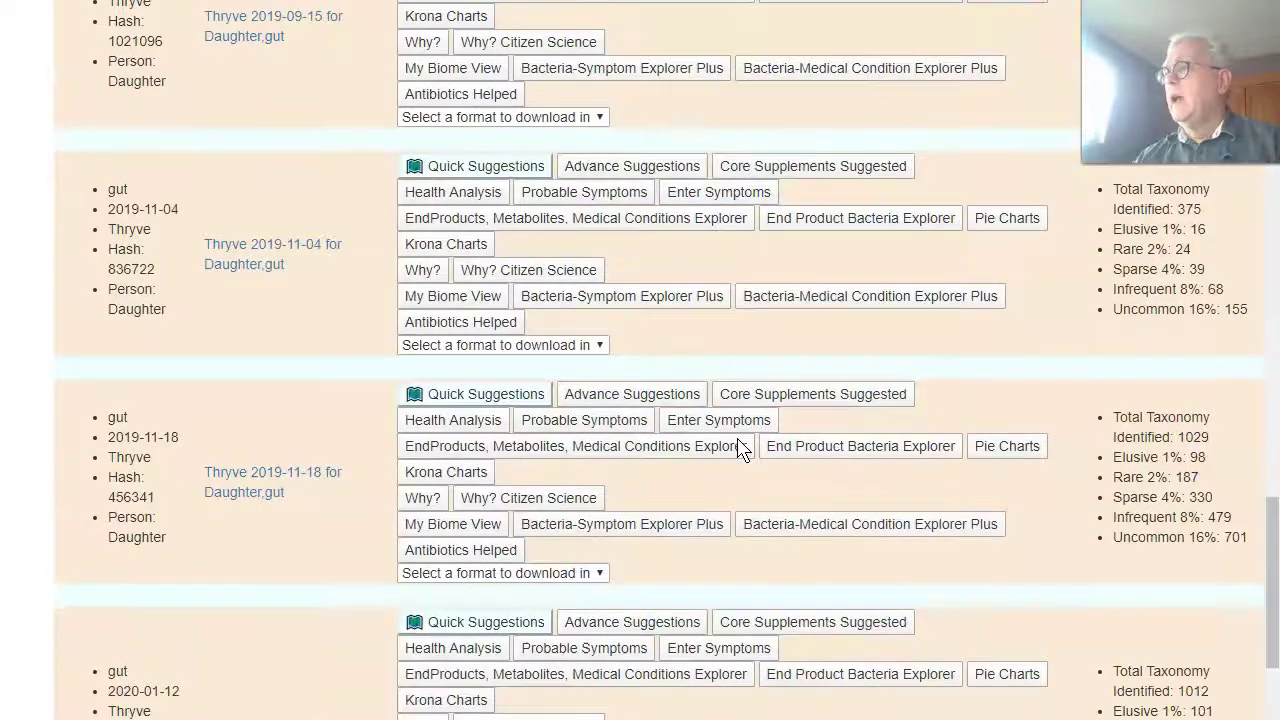
left_click(735, 305)
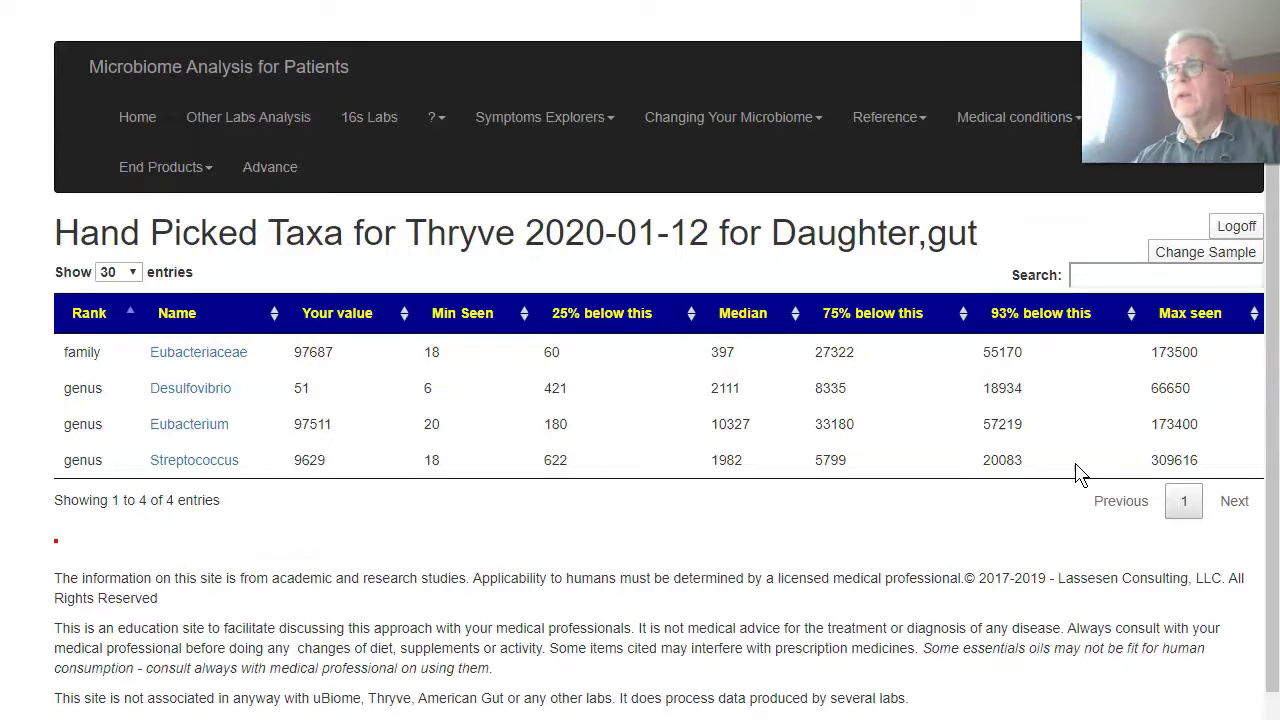
Go back to the sample list and view the hand-picked taxa of the Thryve 2020-01-12 sample again
left_click(1190, 257)
scroll(966, 394, "down", 15)
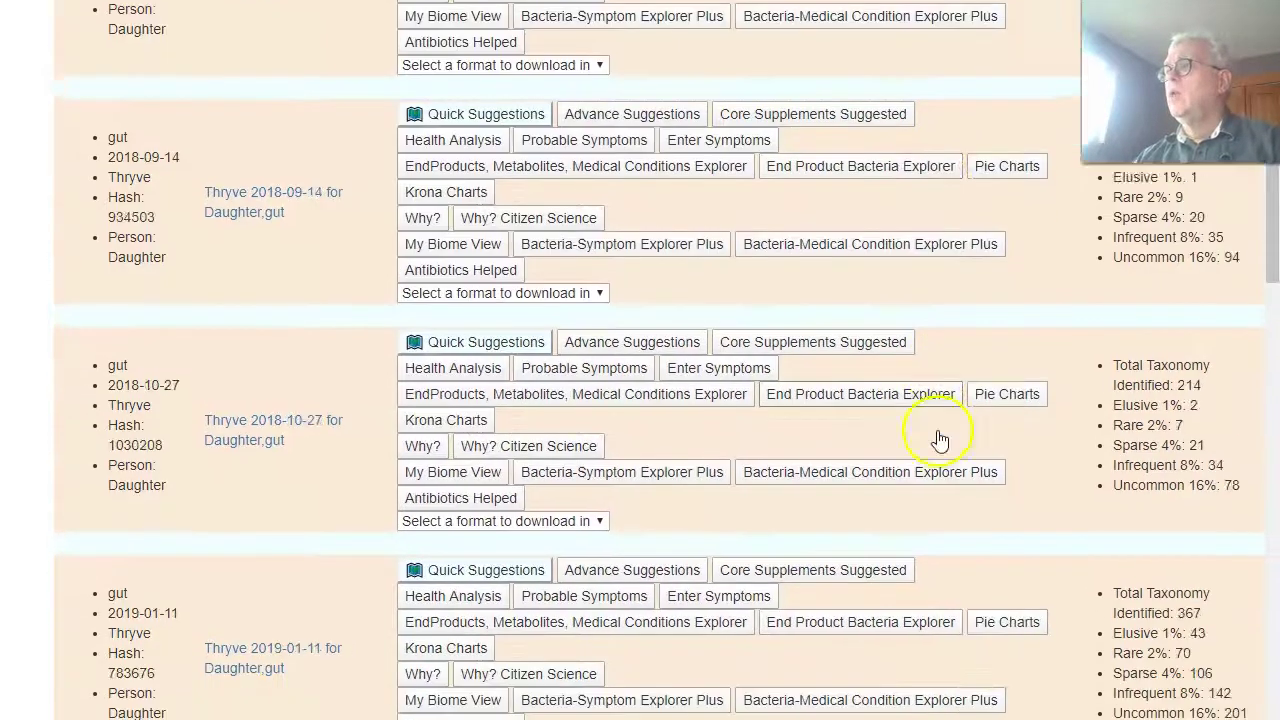
scroll(940, 440, "down", 15)
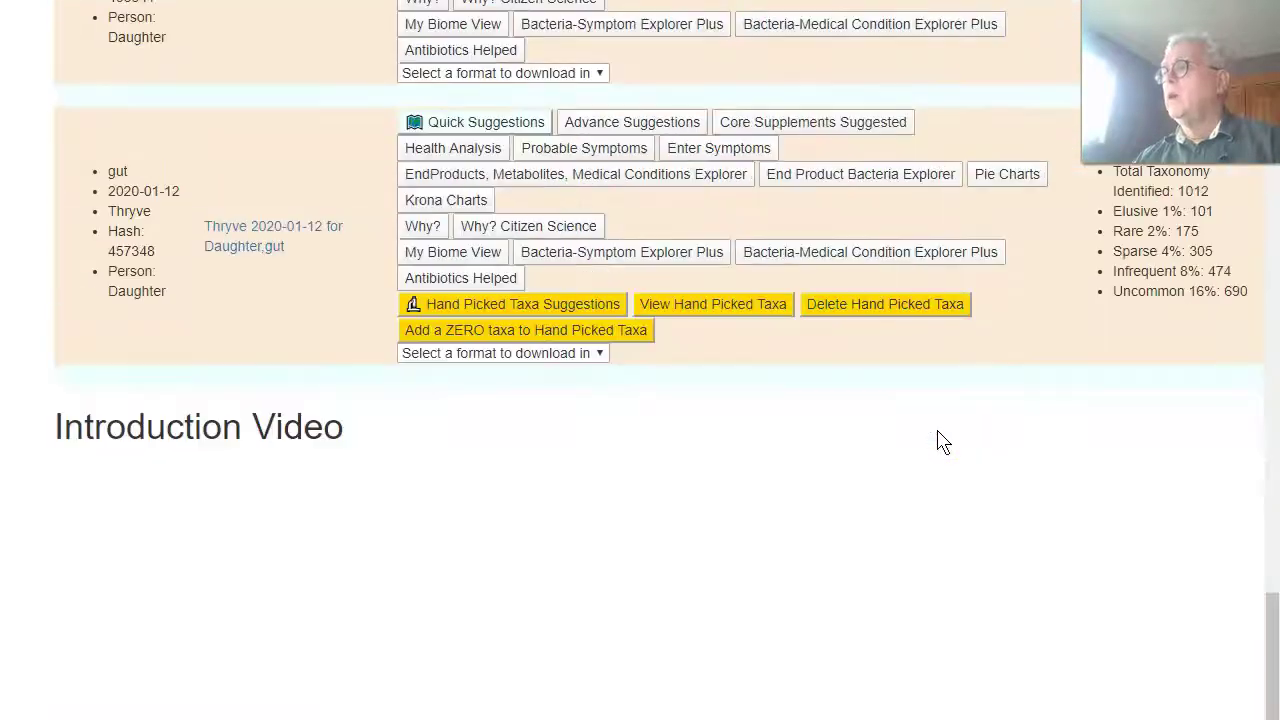
scroll(940, 440, "up", 3)
left_click(912, 245)
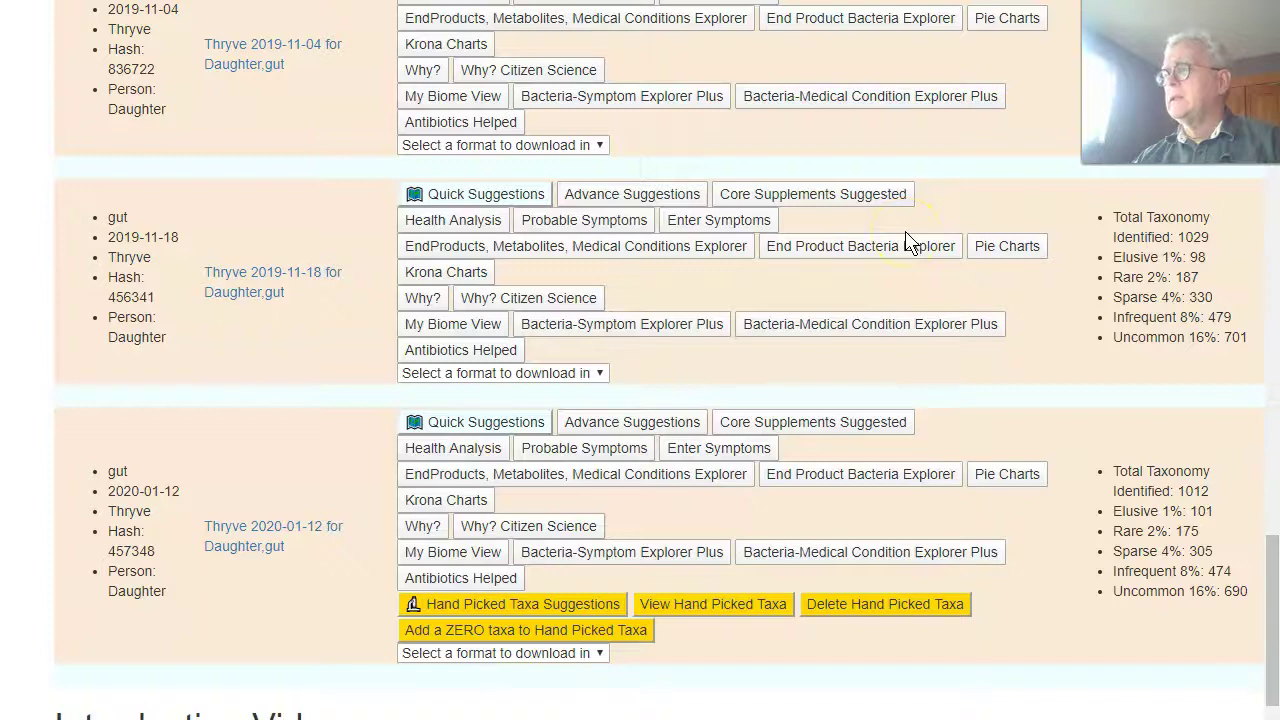
left_click(729, 606)
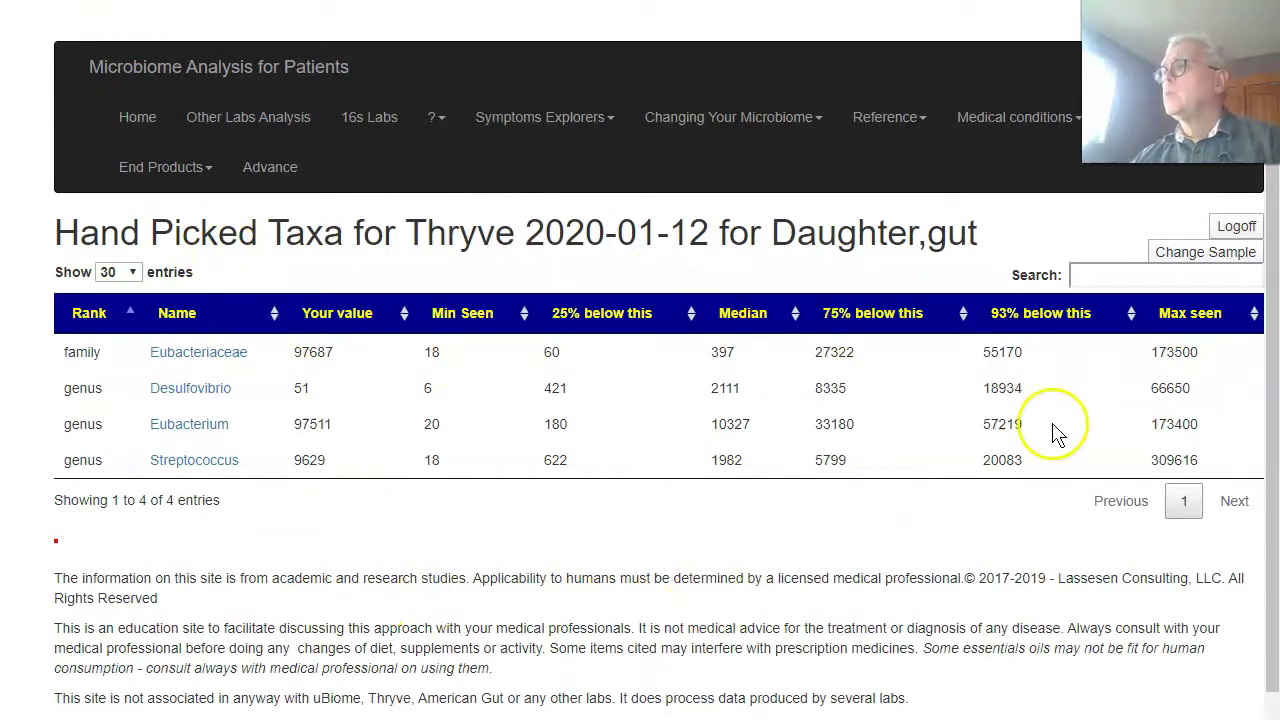
Review the Chronic Fatigue Syndrome bacteria in the Medical Conditions Bacteria Explorer for the 2020-01-12 sample, and return to the sample list
key("alt+Left")
scroll(1080, 662, "down", 20)
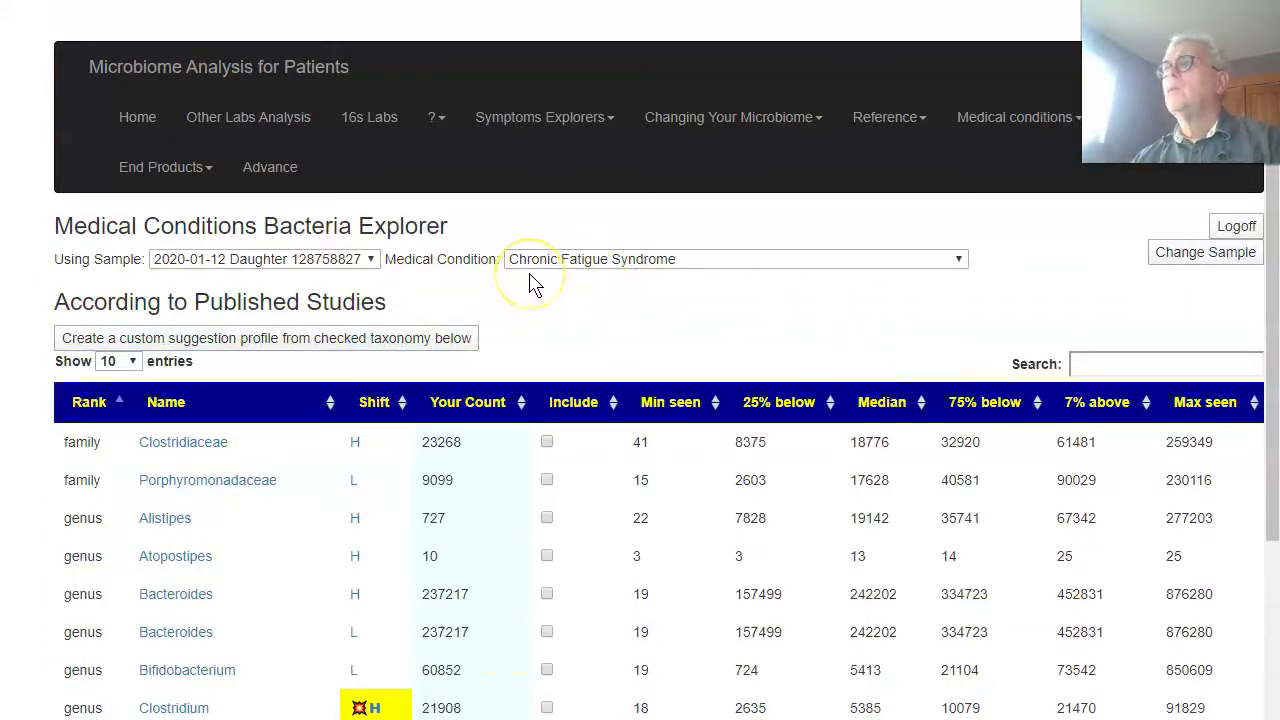
left_click(543, 260)
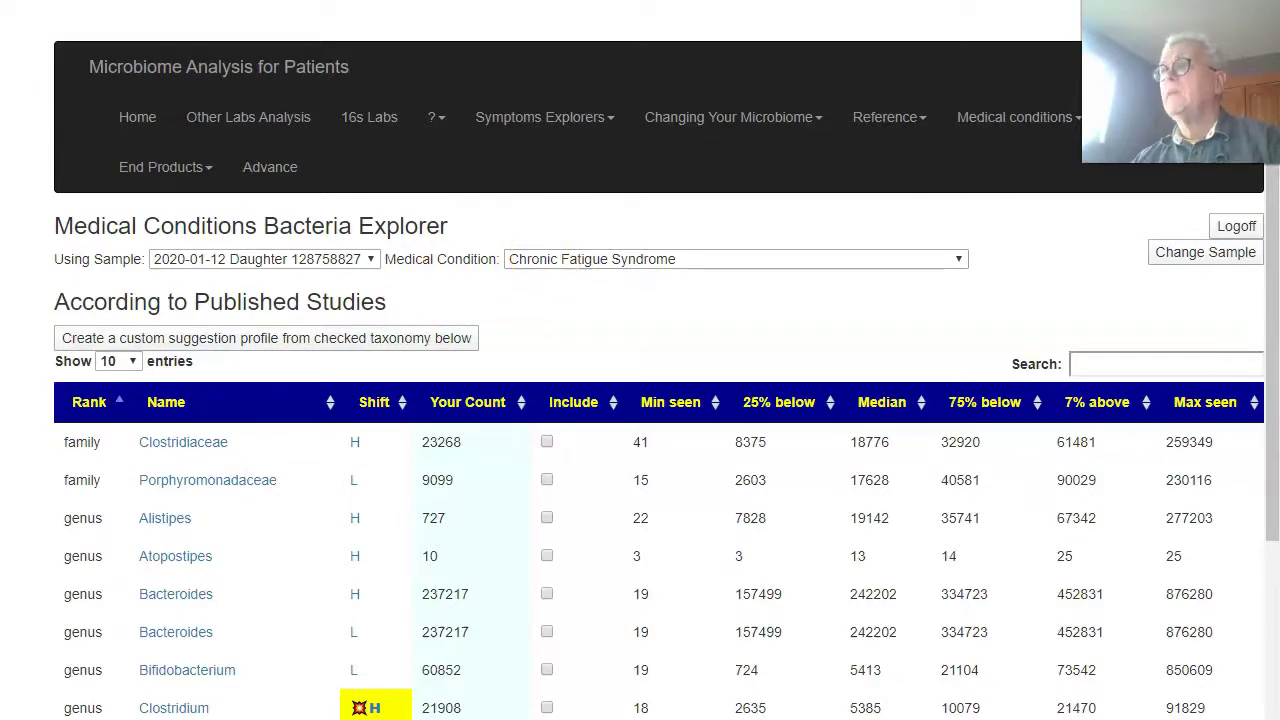
left_click(523, 134)
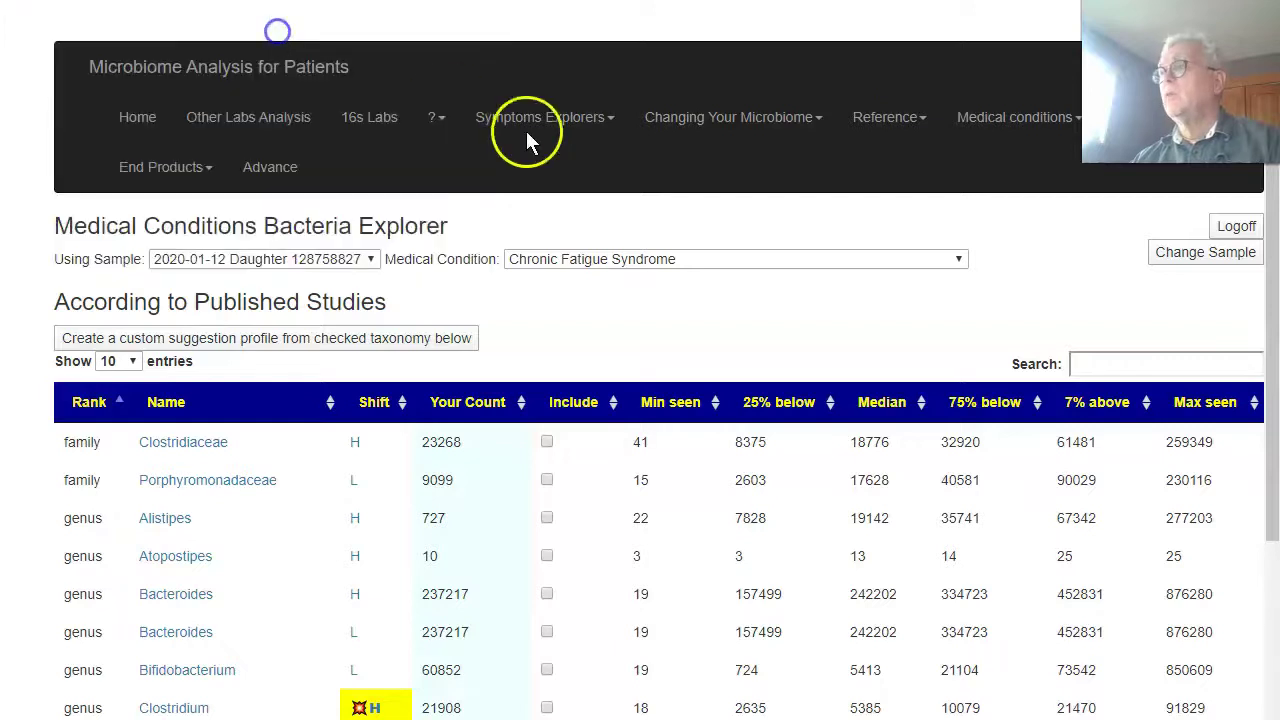
left_click(586, 271)
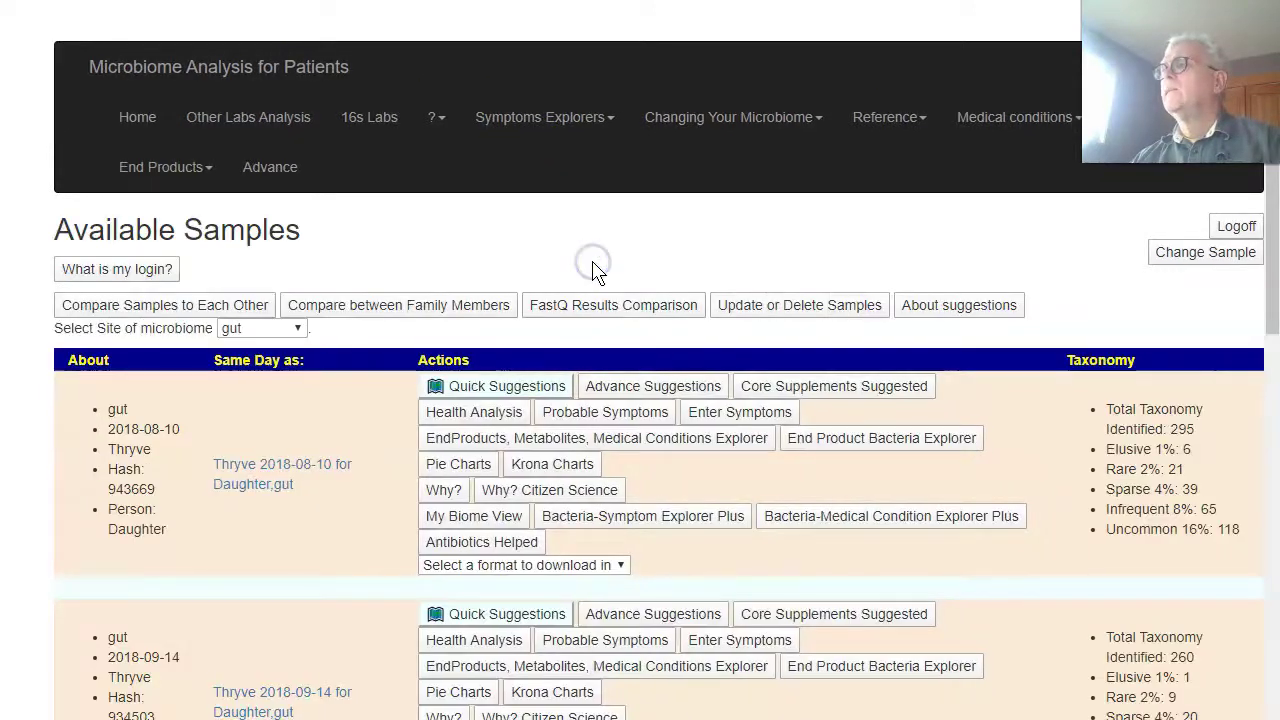
Open the End Product Bacteria Explorer for the 2020-01-12 gut sample once more
scroll(957, 543, "down", 12)
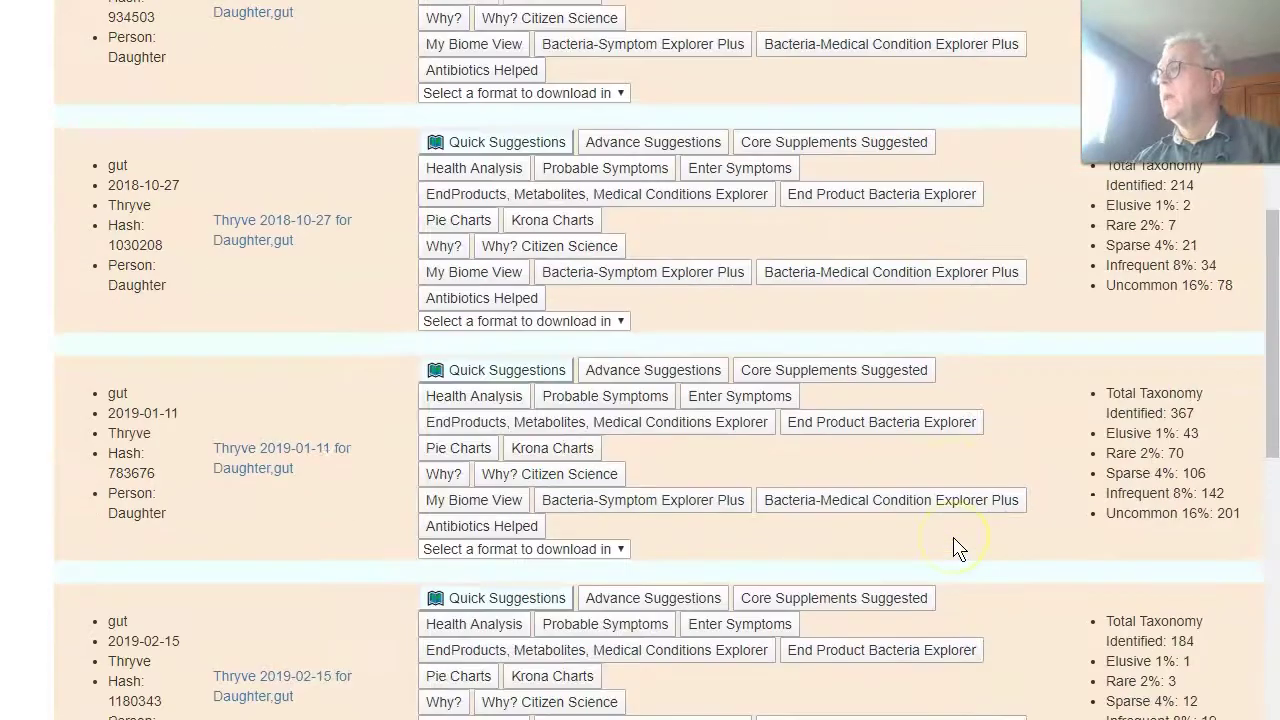
scroll(957, 546, "down", 12)
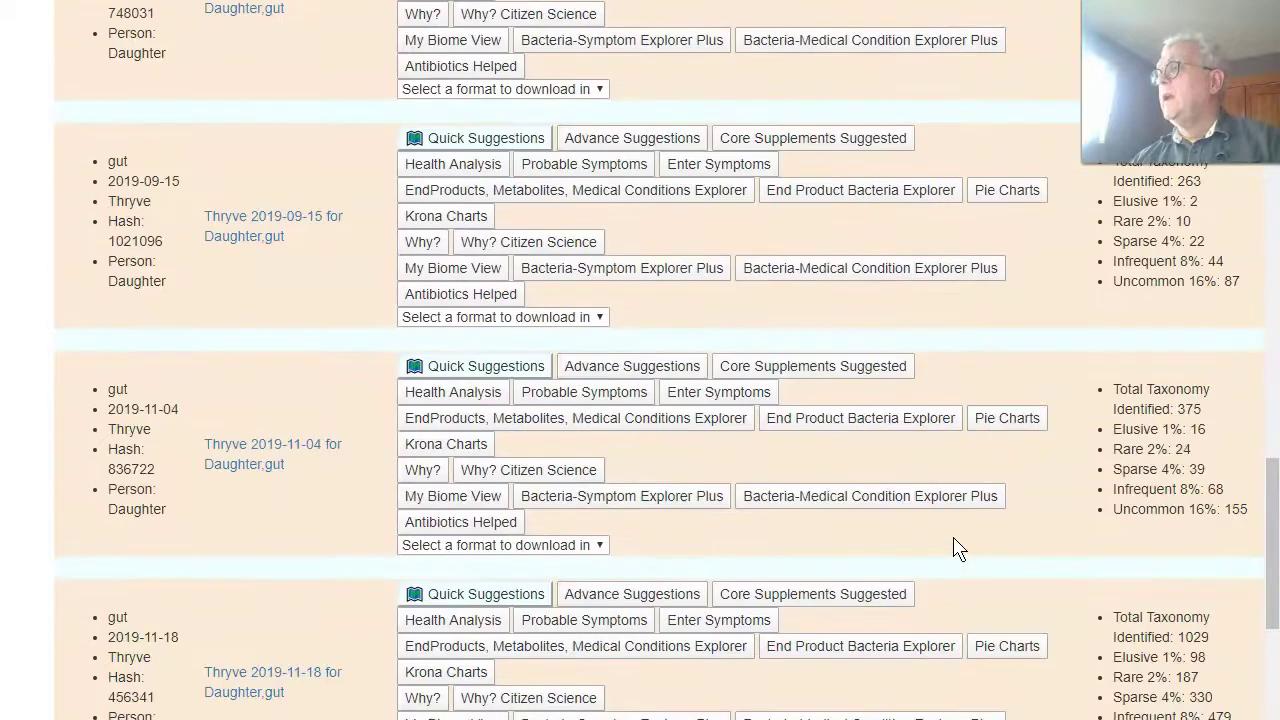
scroll(871, 480, "down", 3)
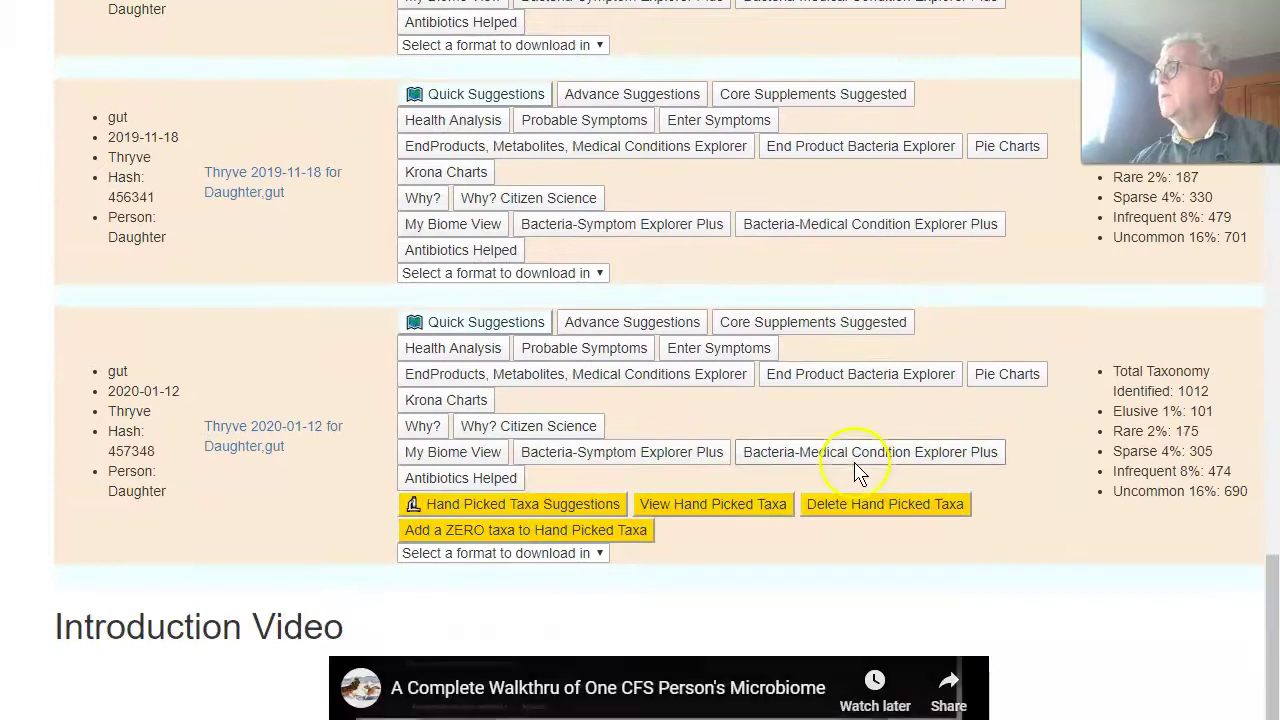
left_click(857, 378)
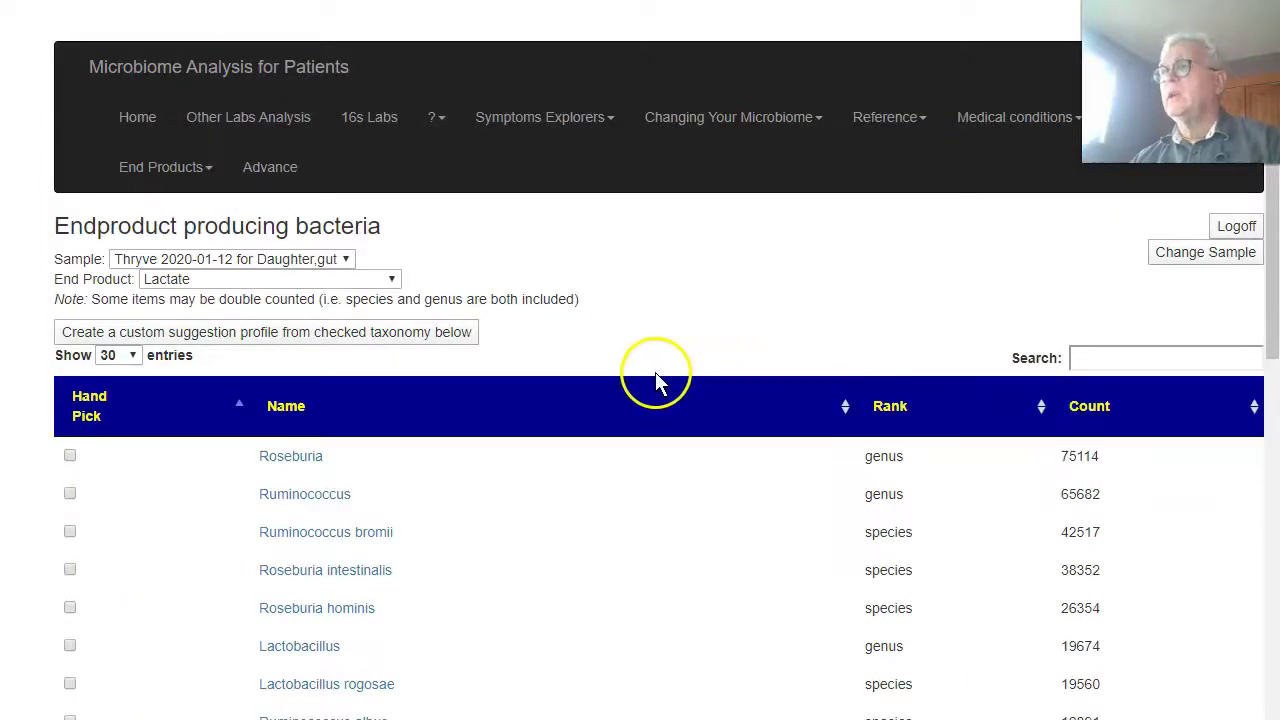
List the Formic acid producing bacteria, hand-pick Eubacteriaceae and Eubacterium, and create a custom suggestion profile from them
left_click(372, 281)
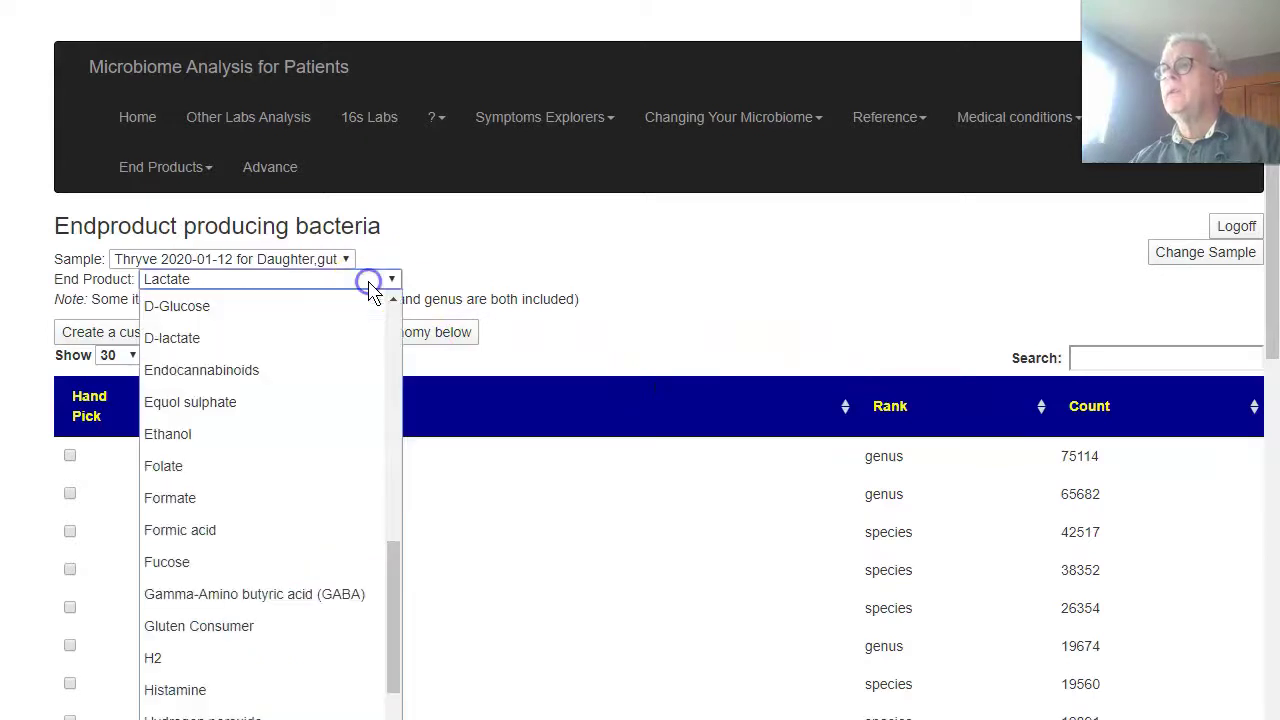
left_click(290, 530)
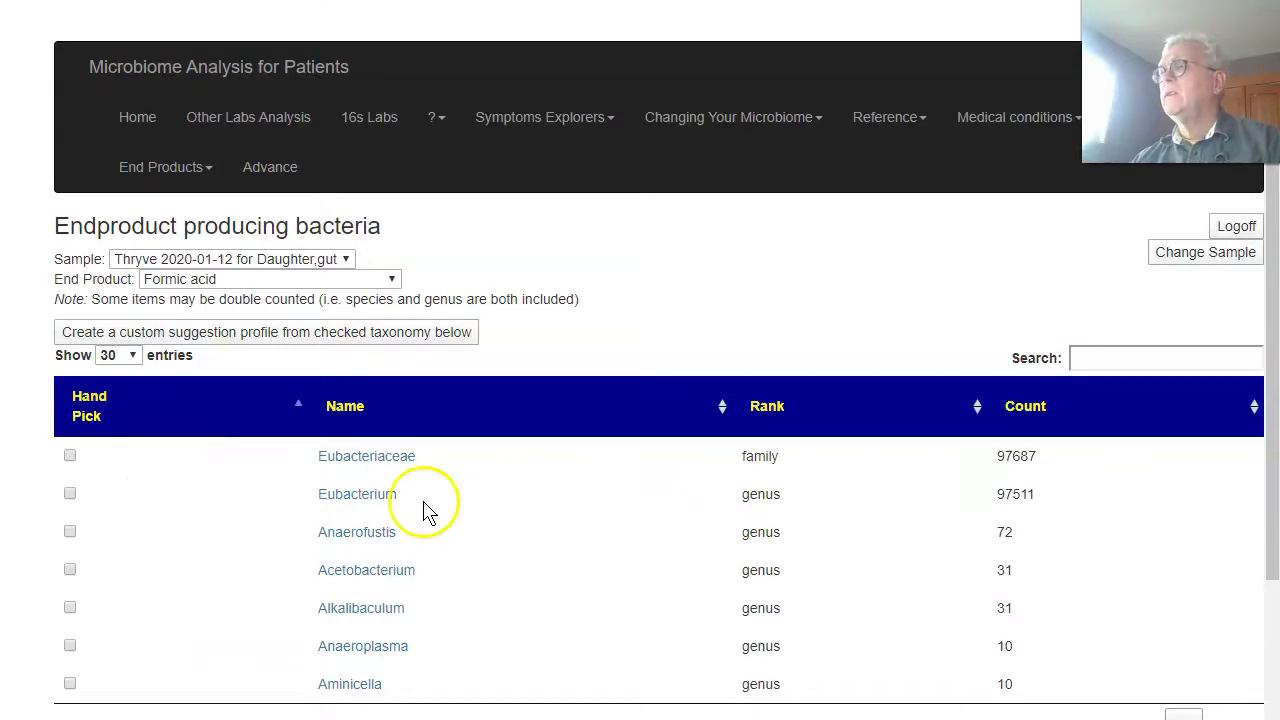
left_click(74, 496)
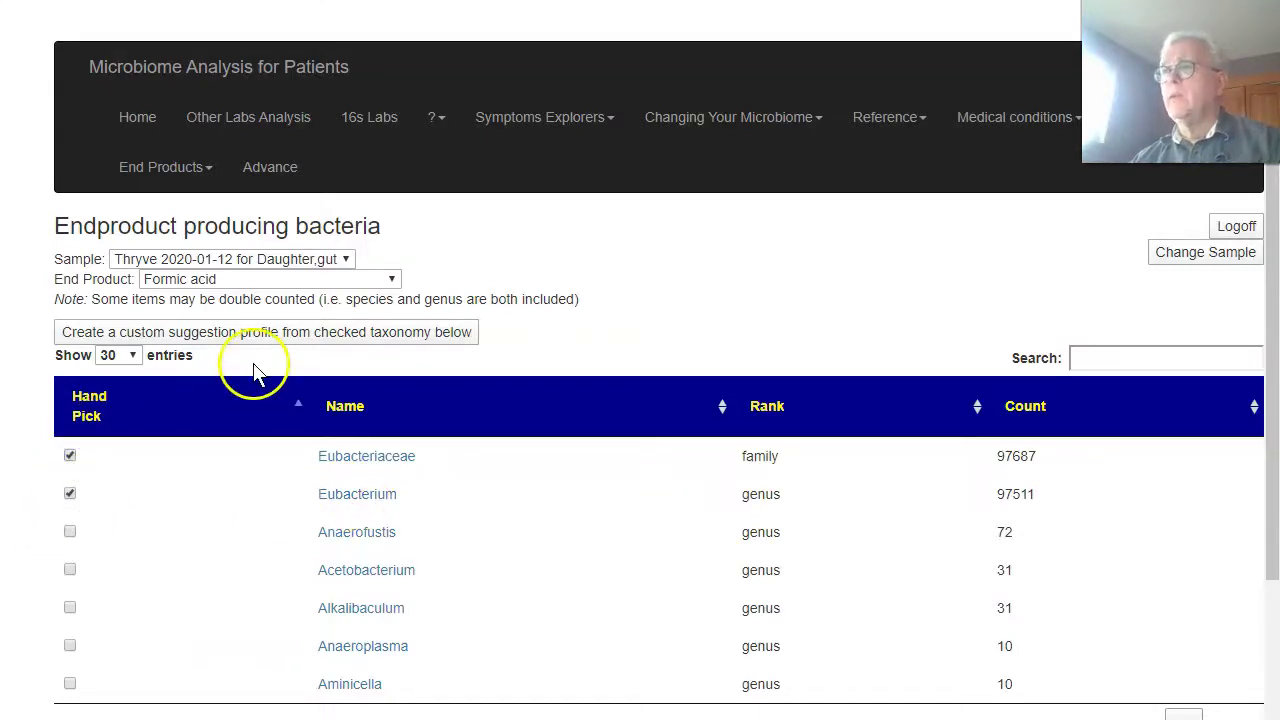
left_click(251, 333)
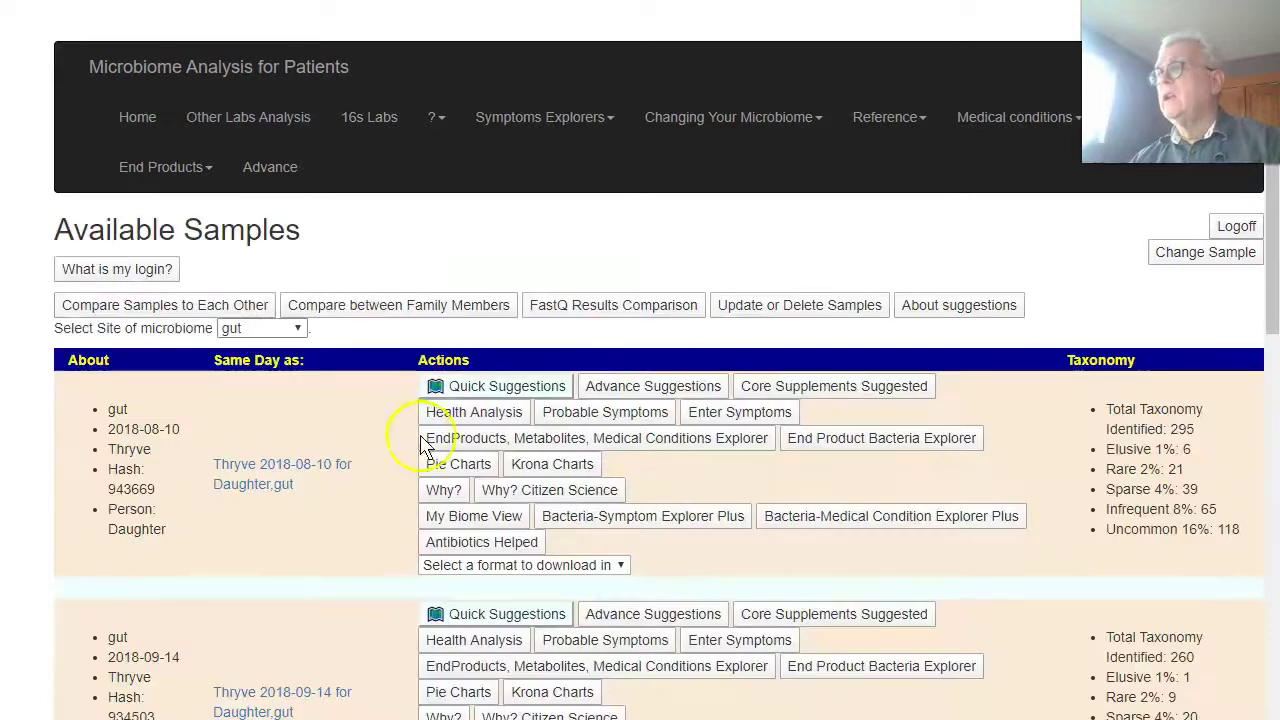
View the hand-picked taxa of the Thryve 2020-01-12 sample against the reference ranges, and return to the sample list
scroll(543, 457, "down", 20)
scroll(540, 465, "down", 6)
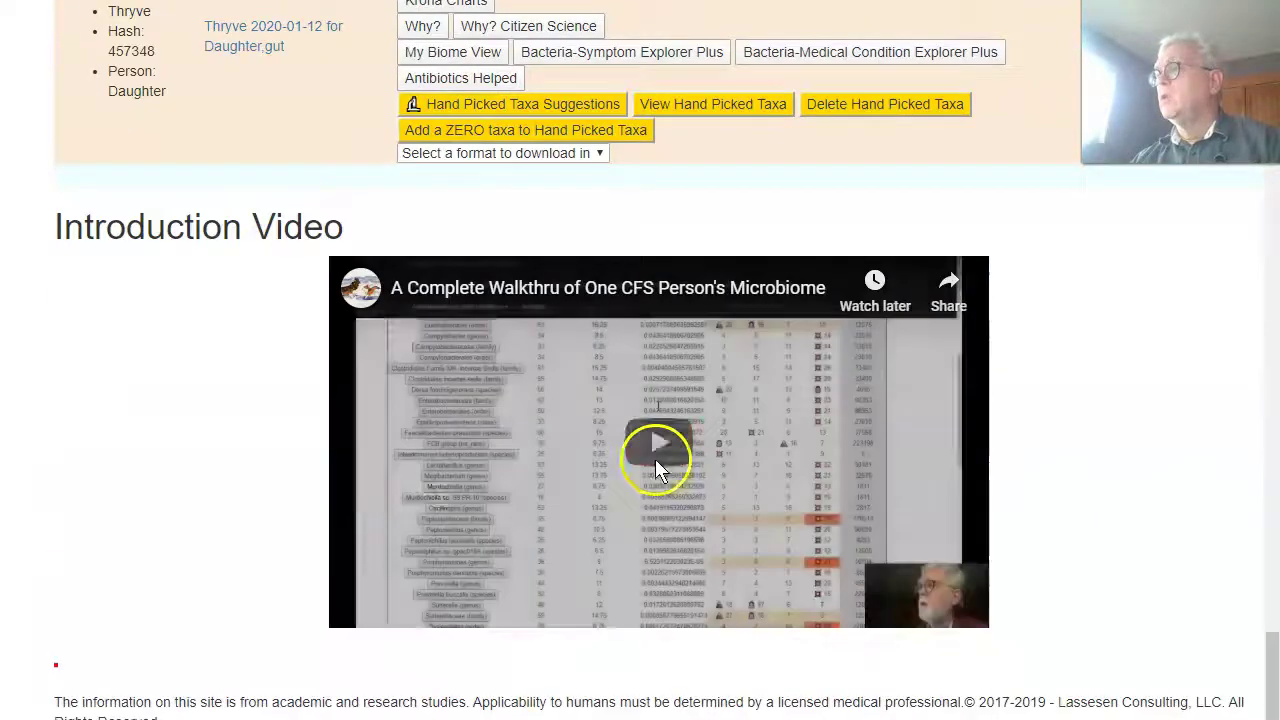
left_click(681, 108)
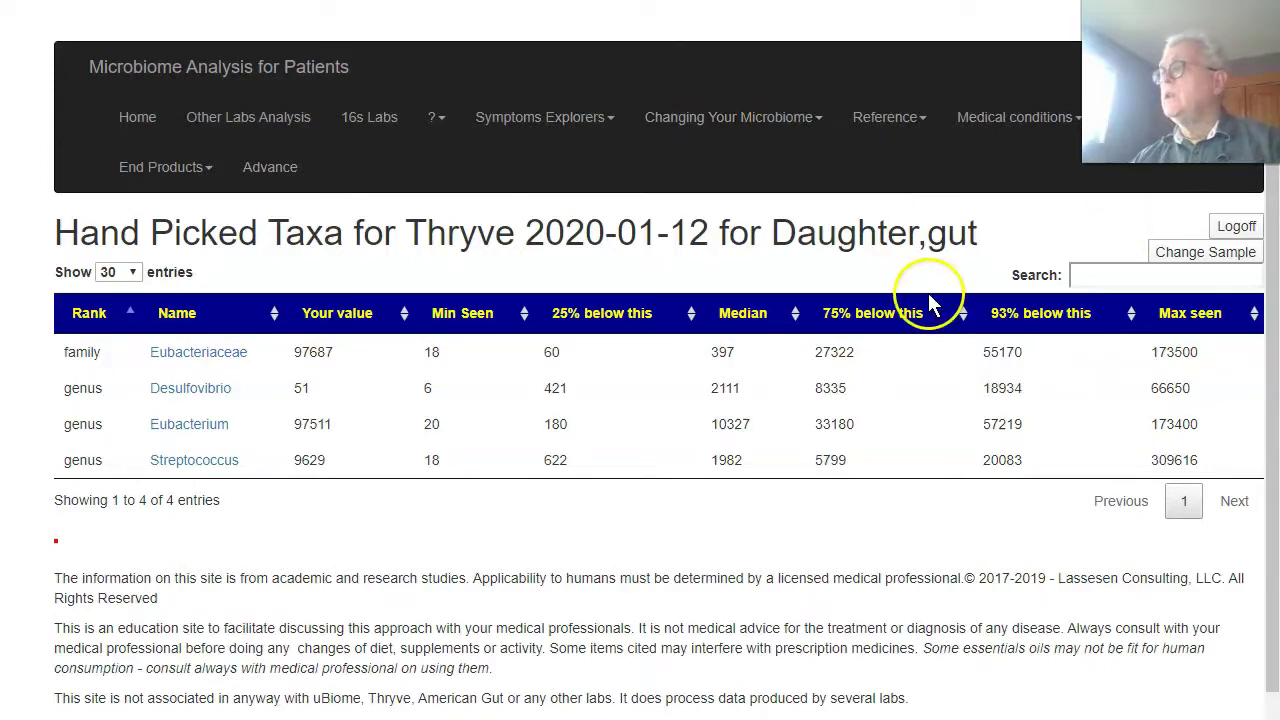
left_click(1208, 262)
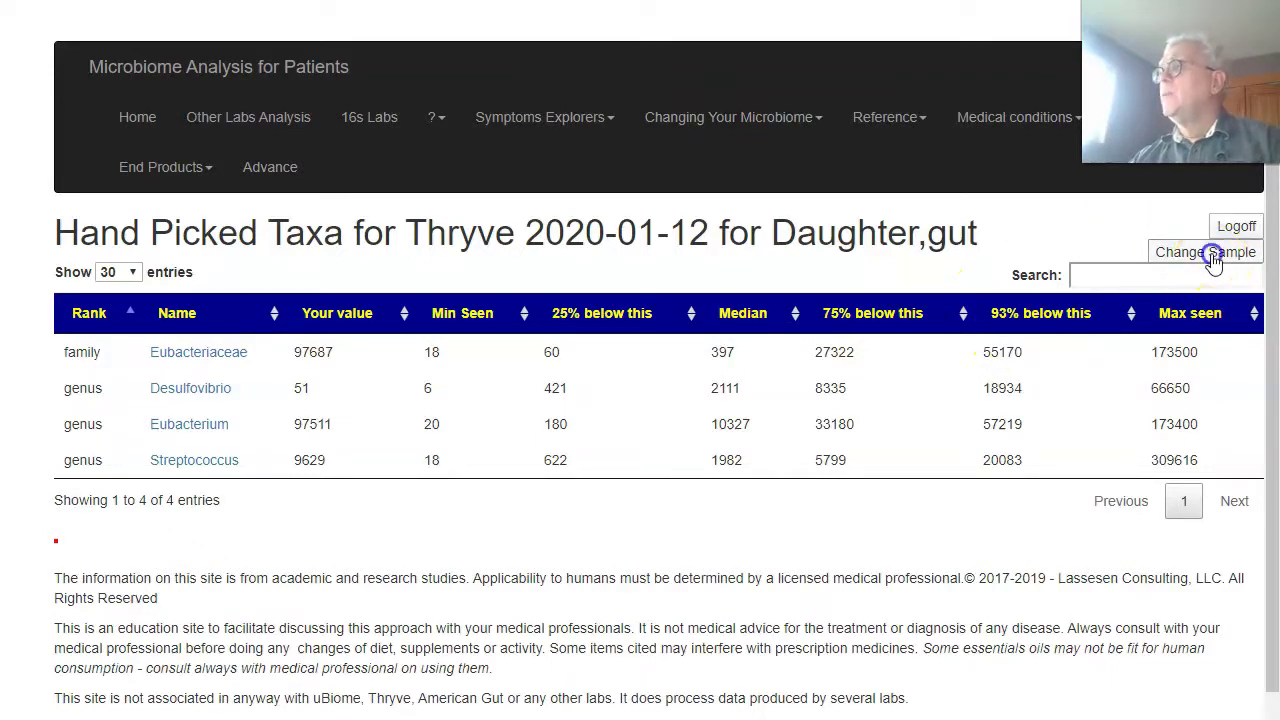
Open the hand-picked taxa suggestions for the Thryve 2020-01-12 sample and show them in a new window with the default filters
scroll(822, 450, "down", 20)
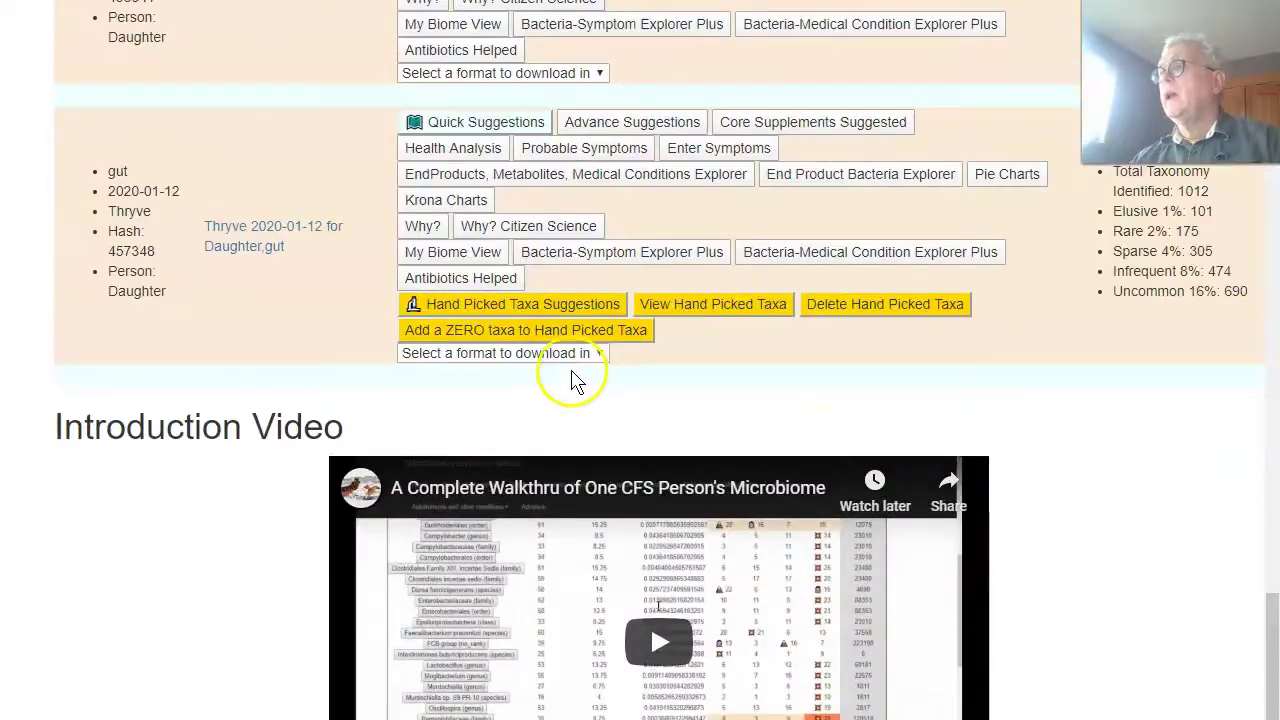
left_click(535, 308)
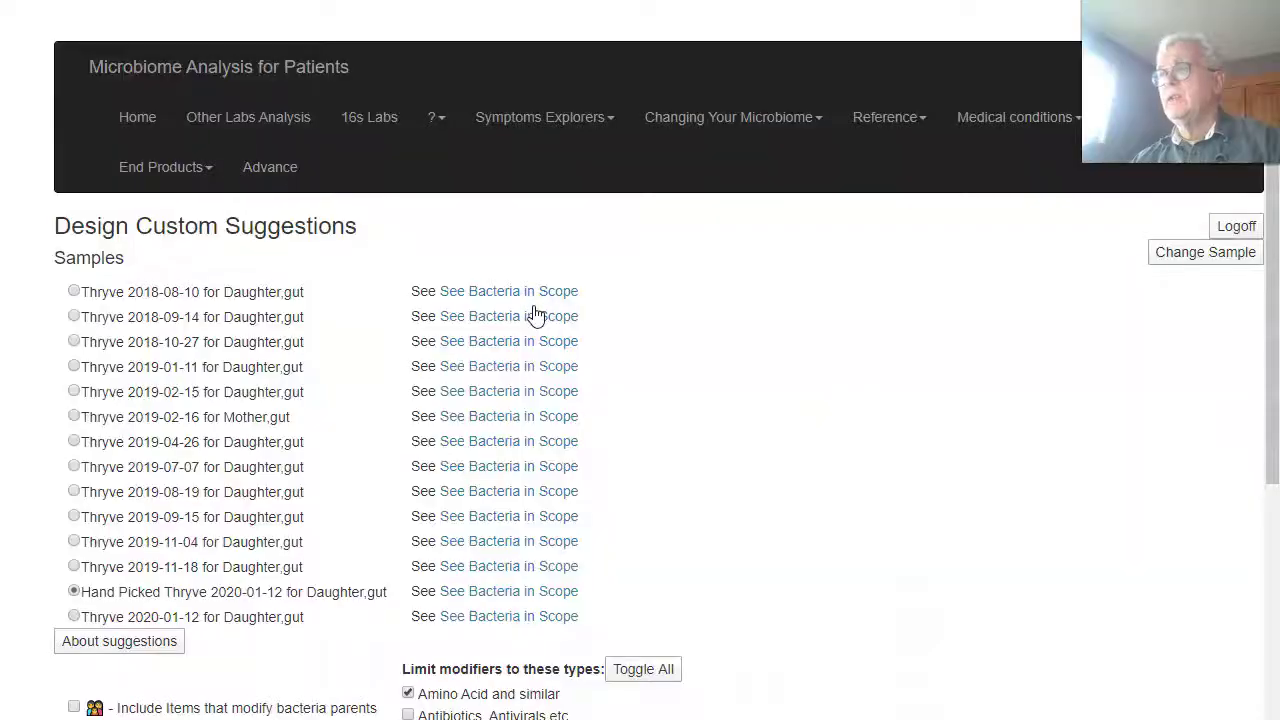
scroll(729, 486, "down", 5)
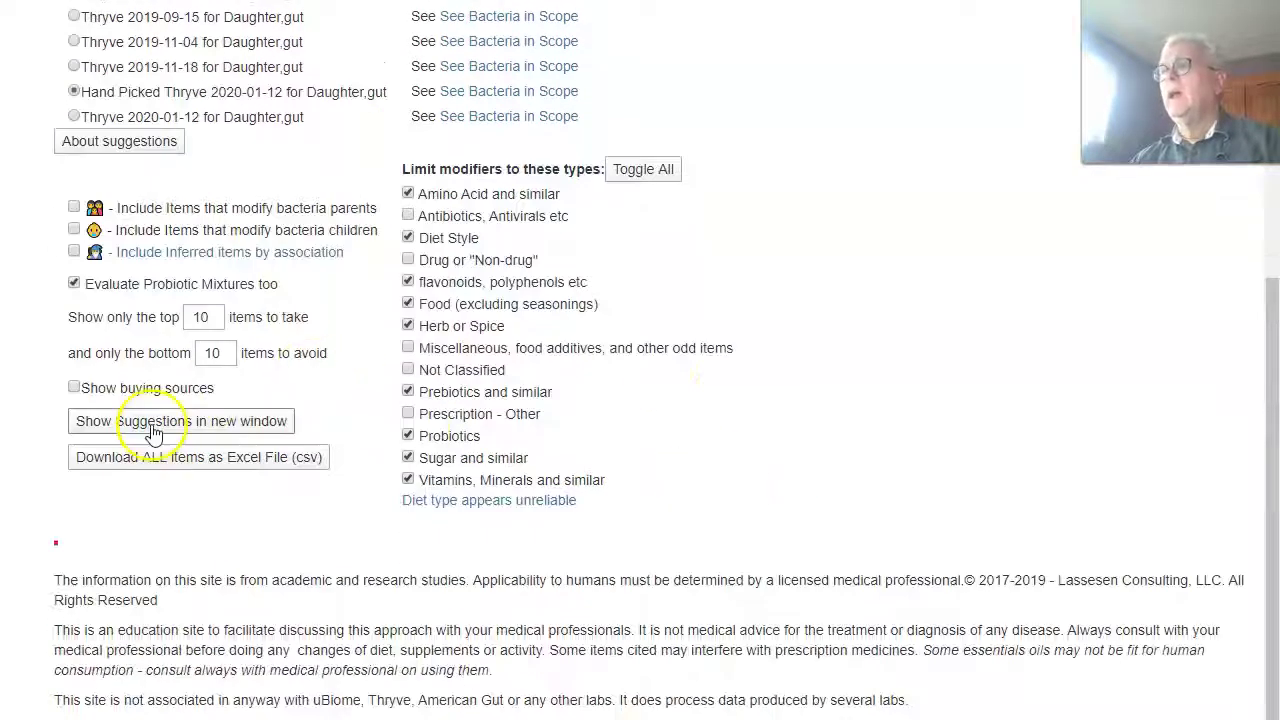
left_click(146, 424)
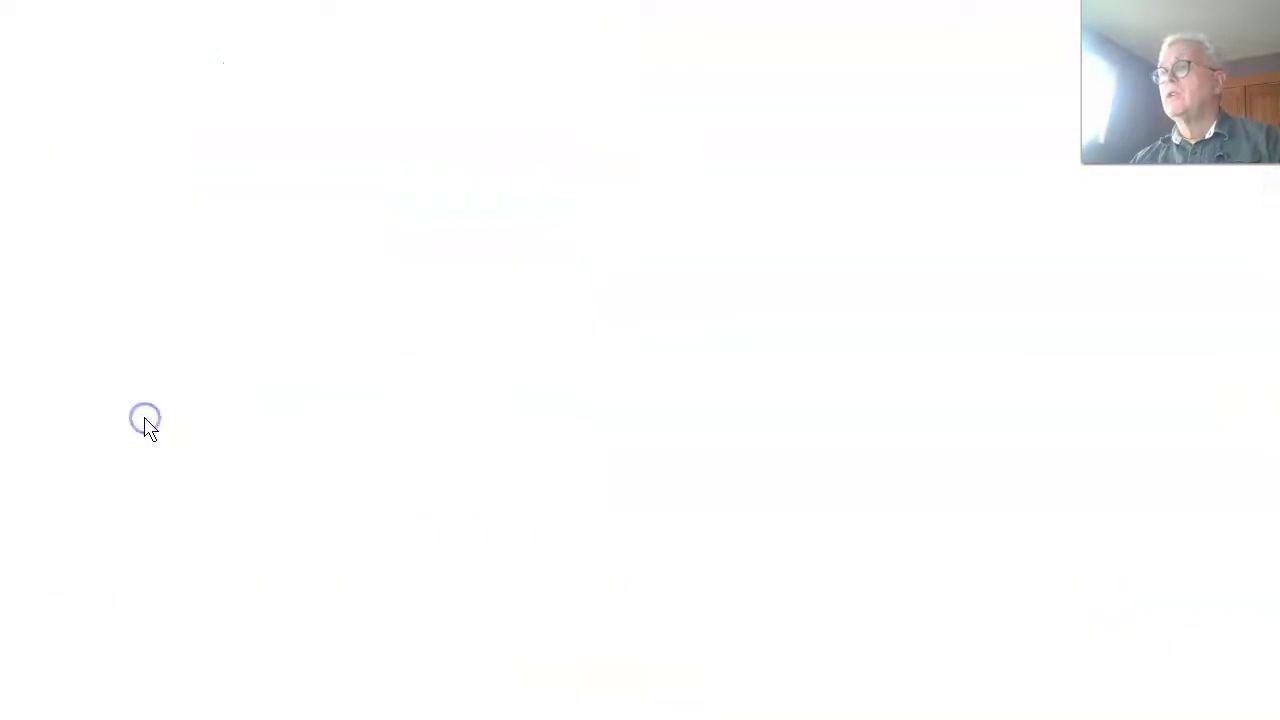
Review the suggested items to take, the items to avoid and the probiotic mixtures with positive impact
scroll(588, 452, "down", 4)
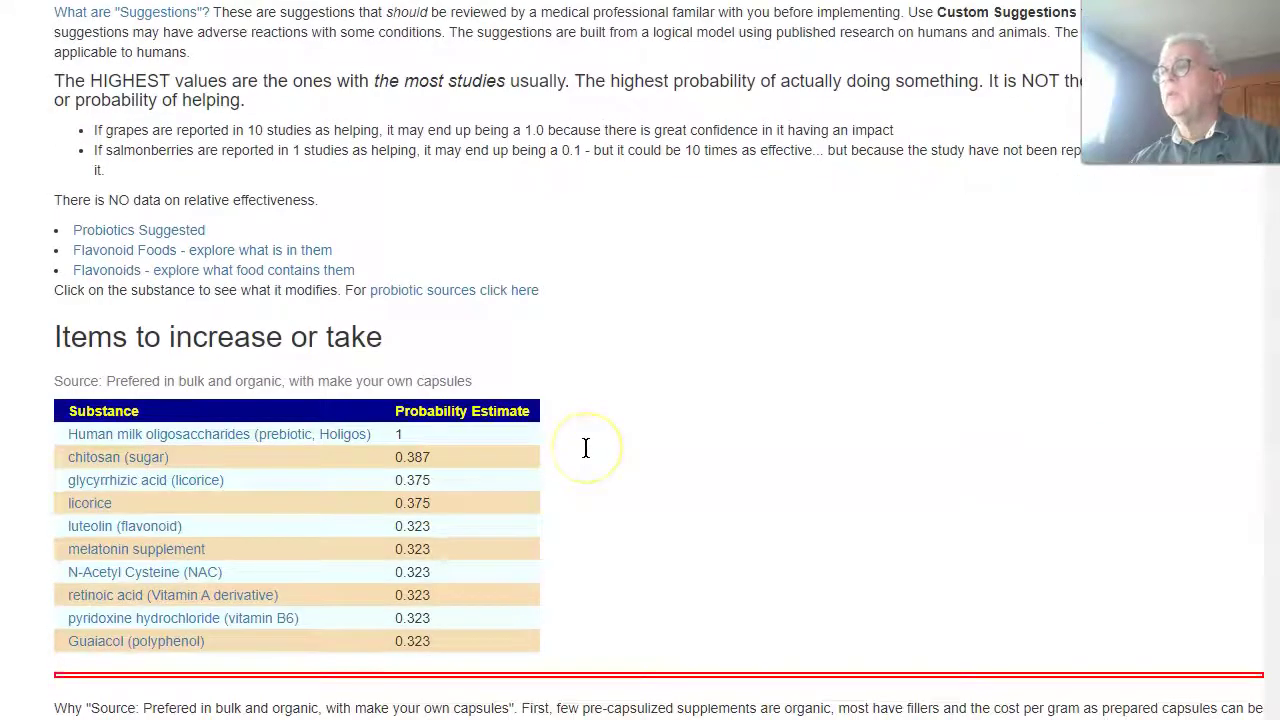
scroll(588, 455, "down", 1)
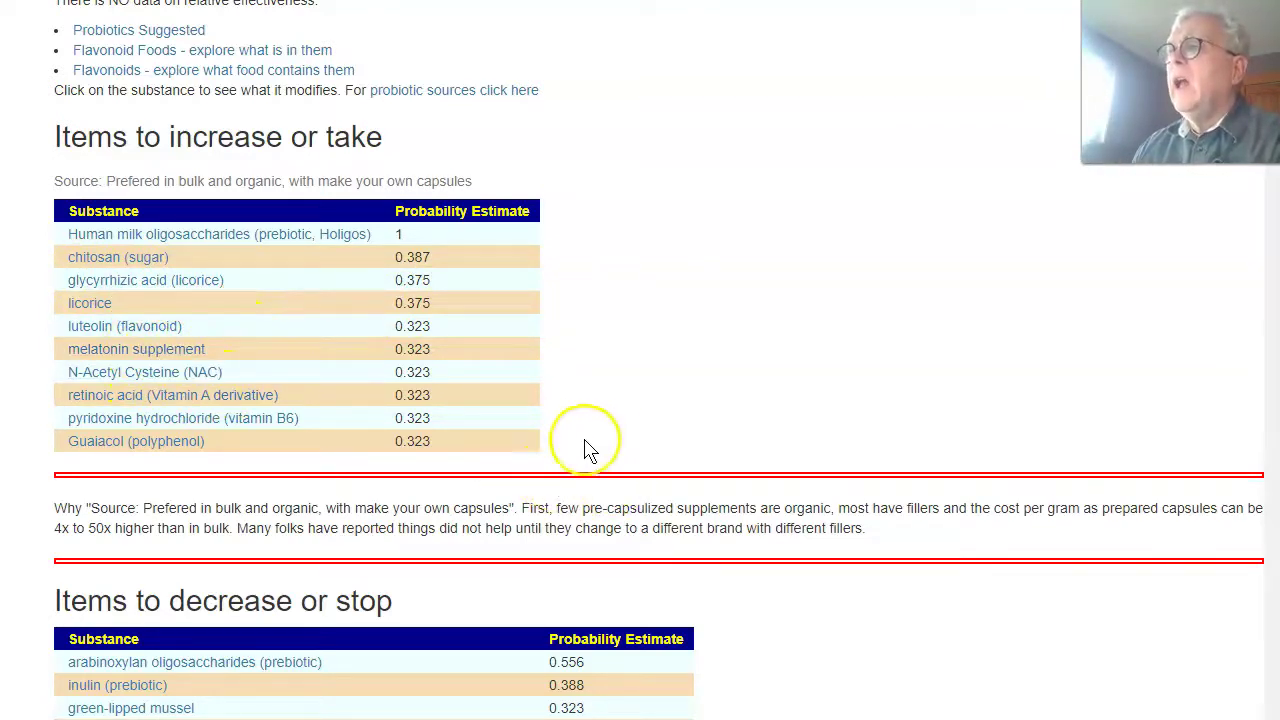
scroll(714, 409, "down", 5)
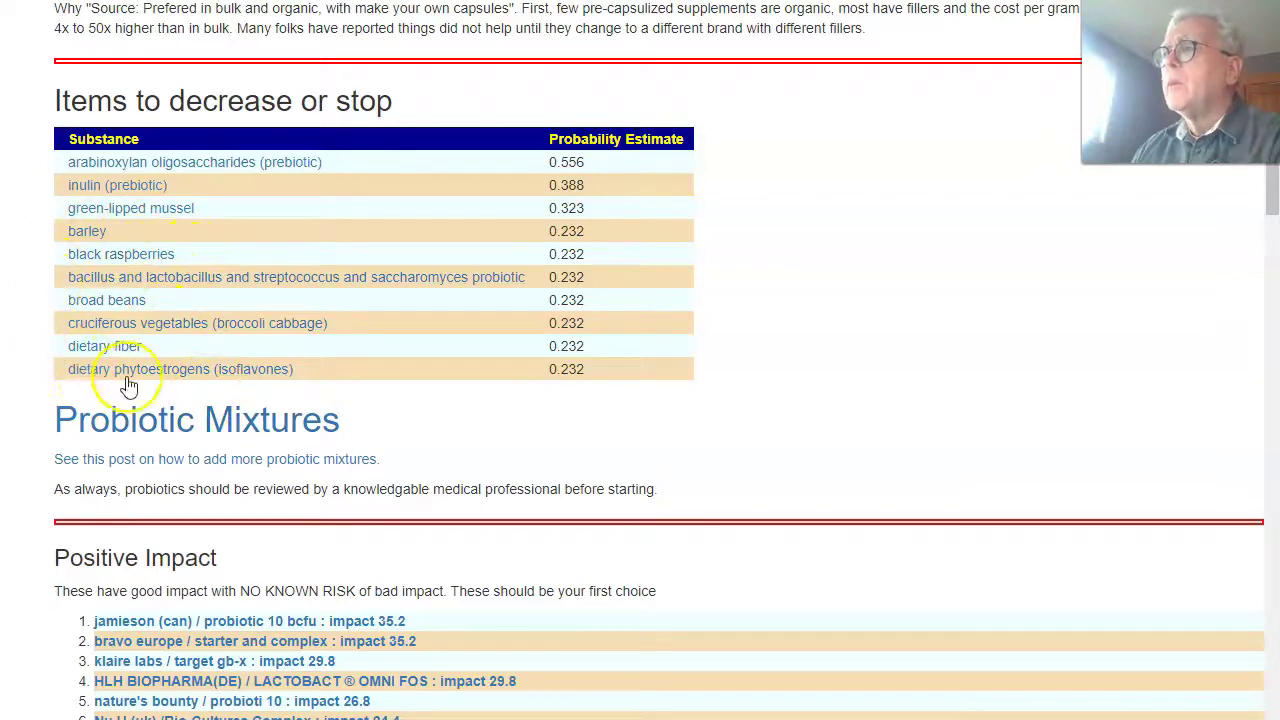
scroll(323, 406, "down", 4)
scroll(323, 416, "down", 5)
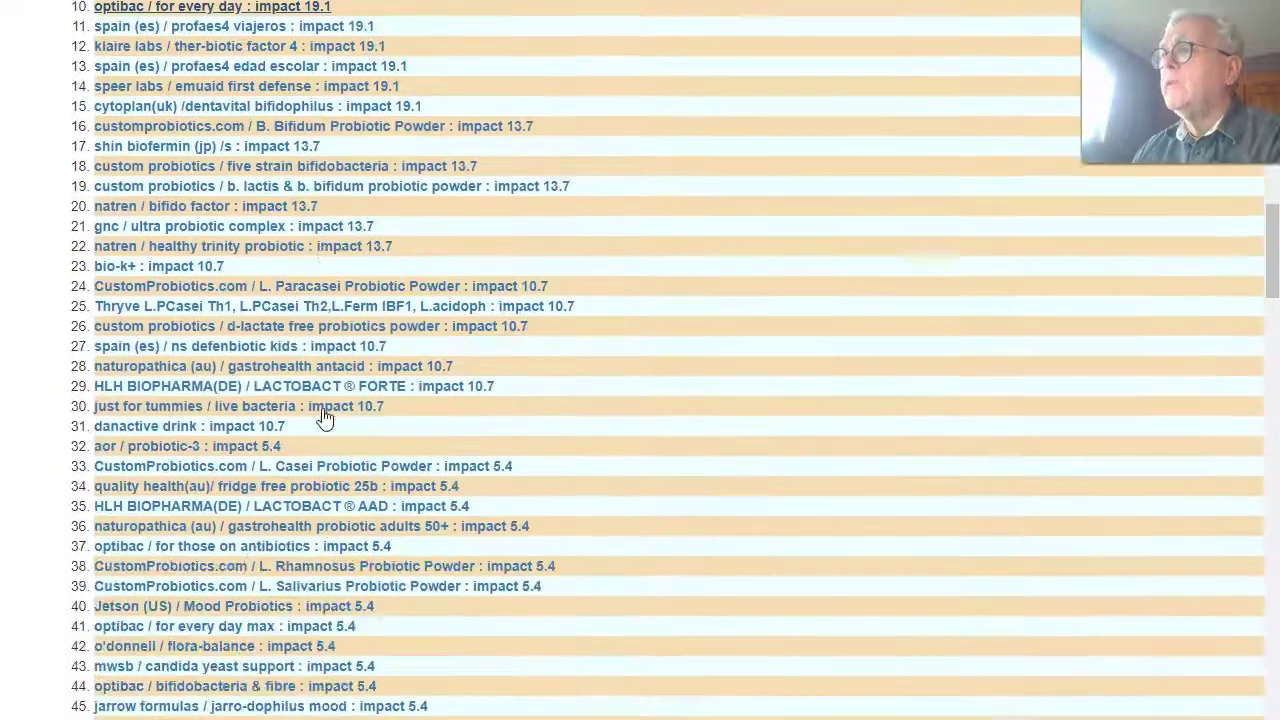
scroll(323, 416, "up", 4)
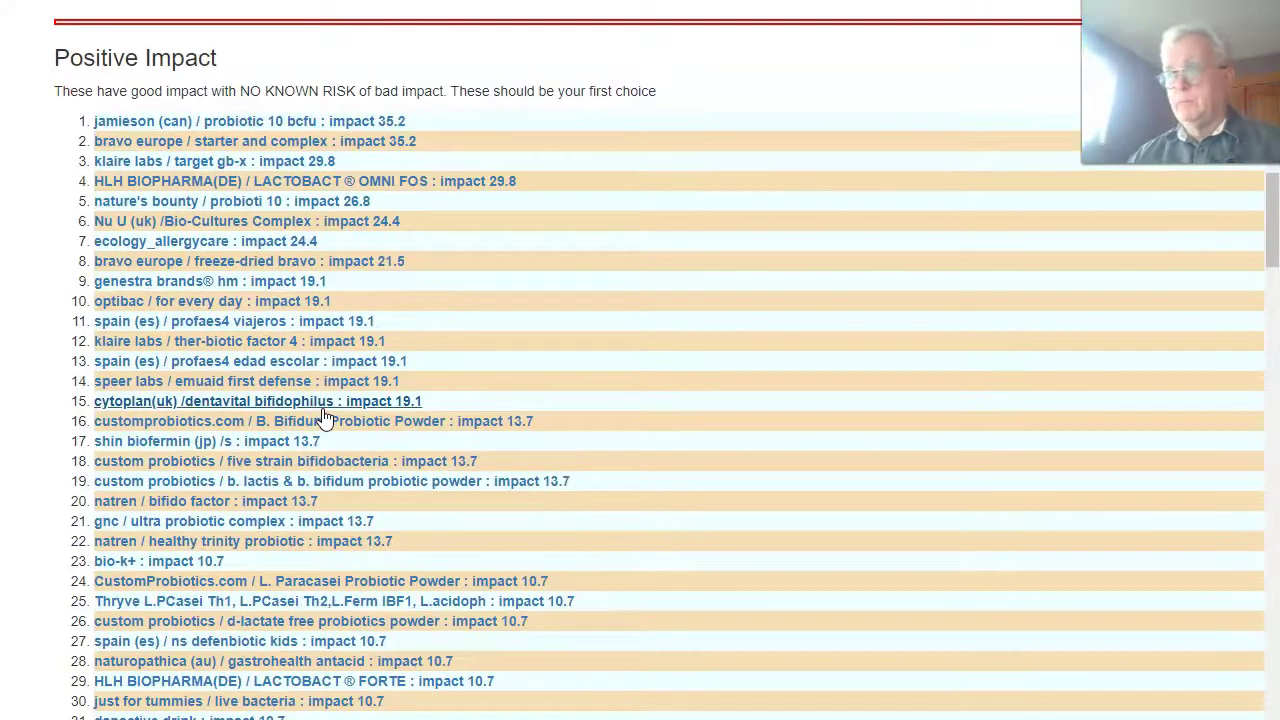
scroll(323, 416, "up", 3)
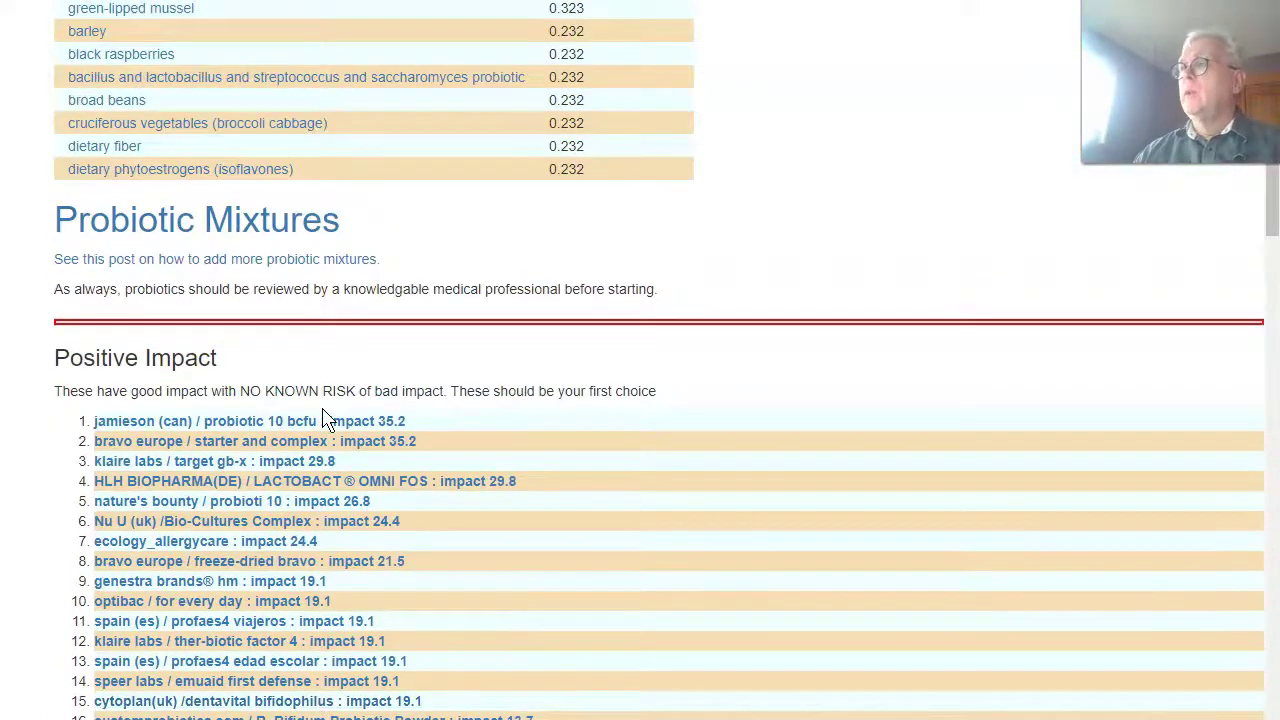
scroll(323, 416, "up", 1)
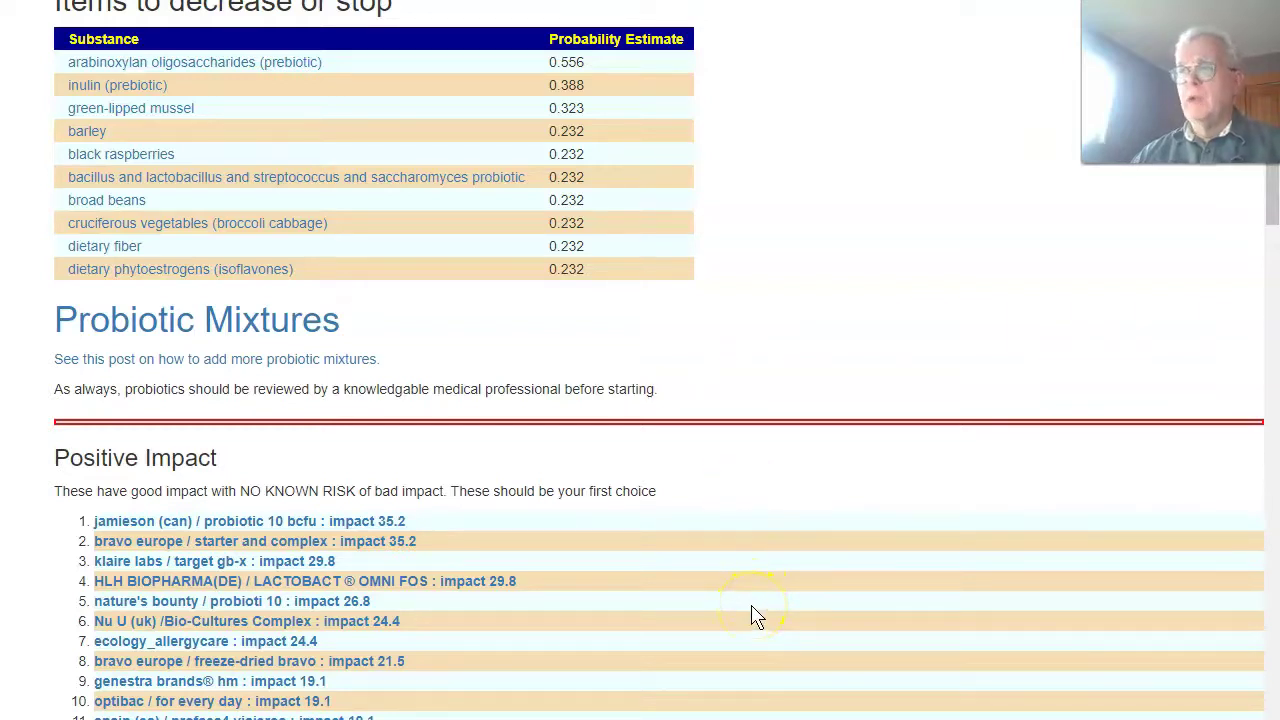
scroll(757, 615, "up", 6)
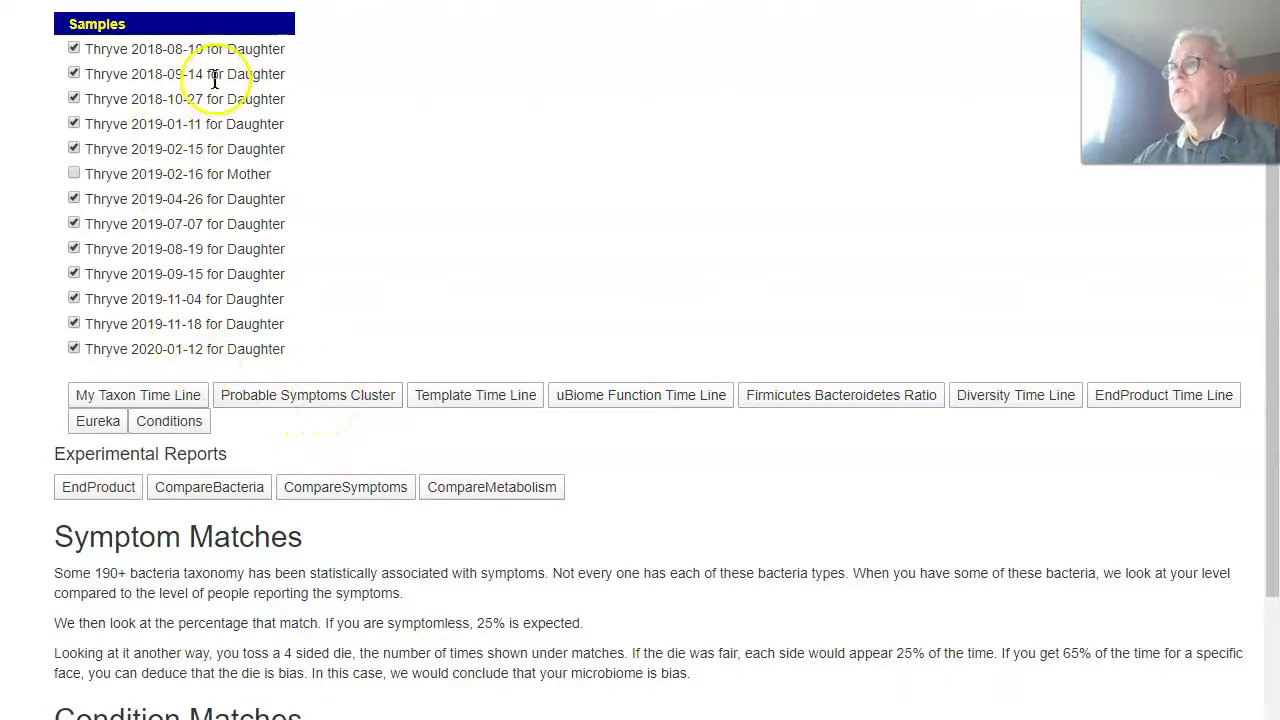
Open the Probable Symptoms Cluster report for the selected Daughter samples and update it with a threshold of 0.7
left_click(278, 404)
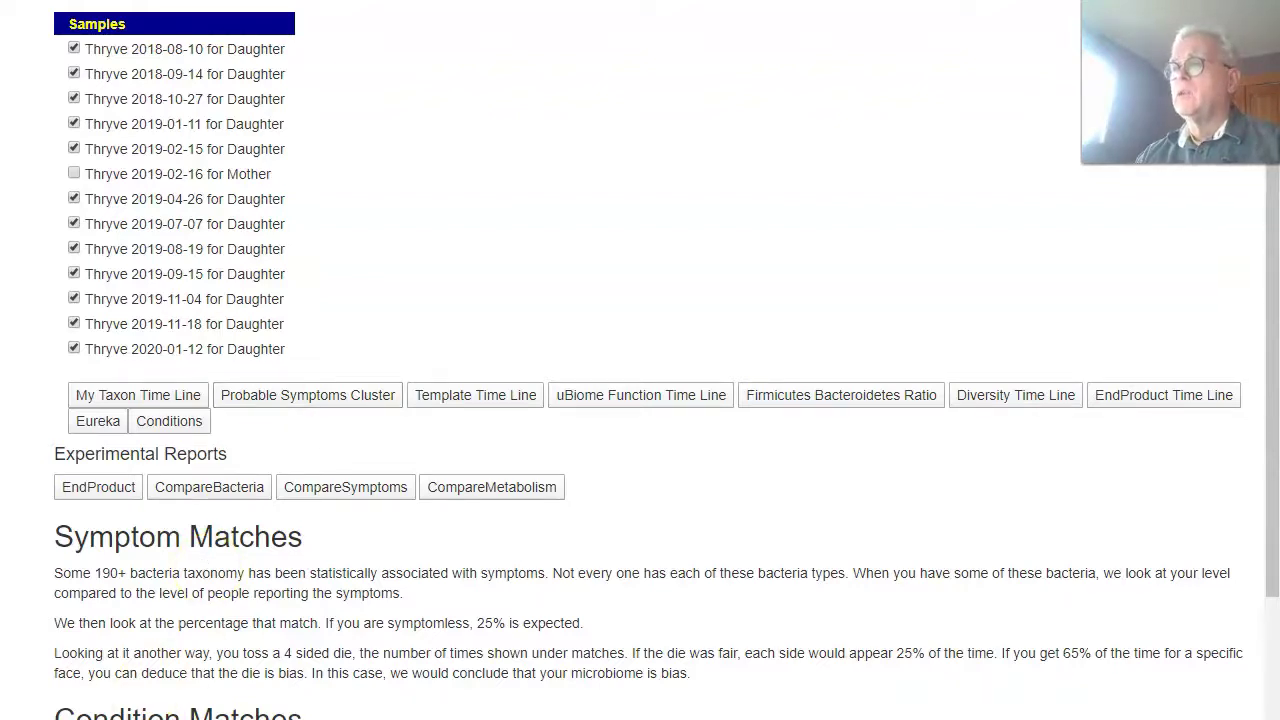
left_click(375, 400)
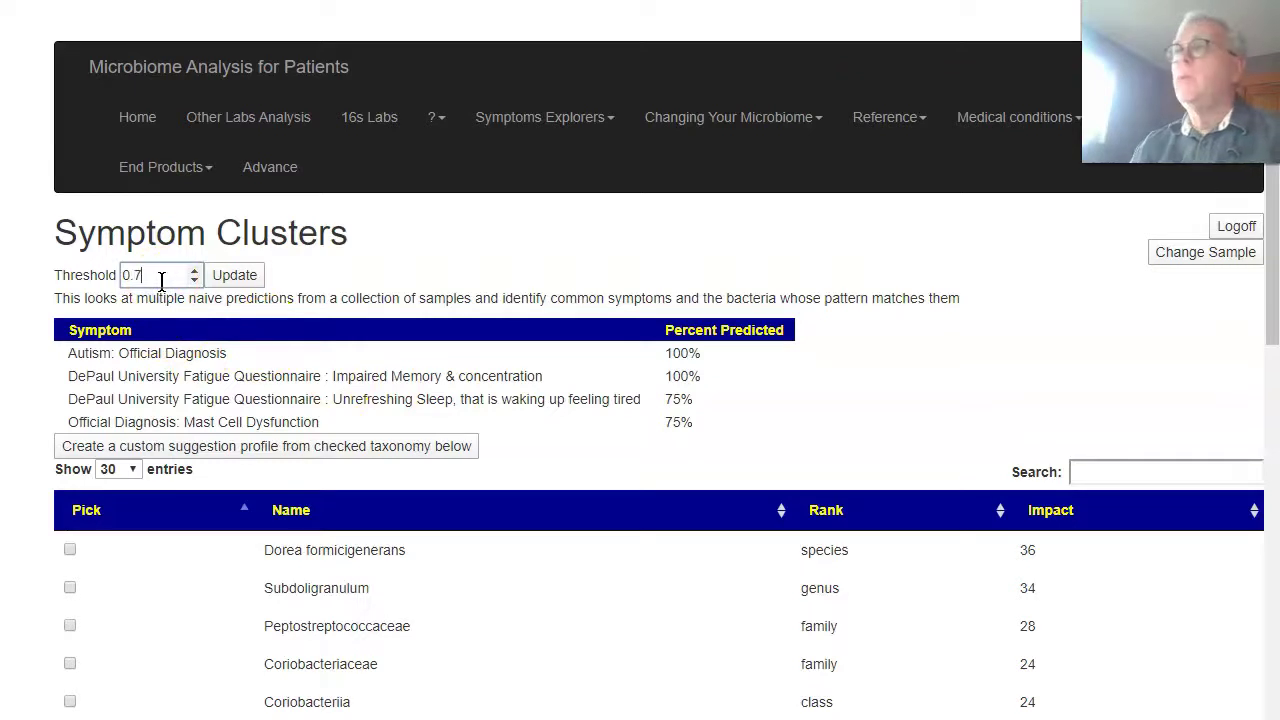
key("BackSpace")
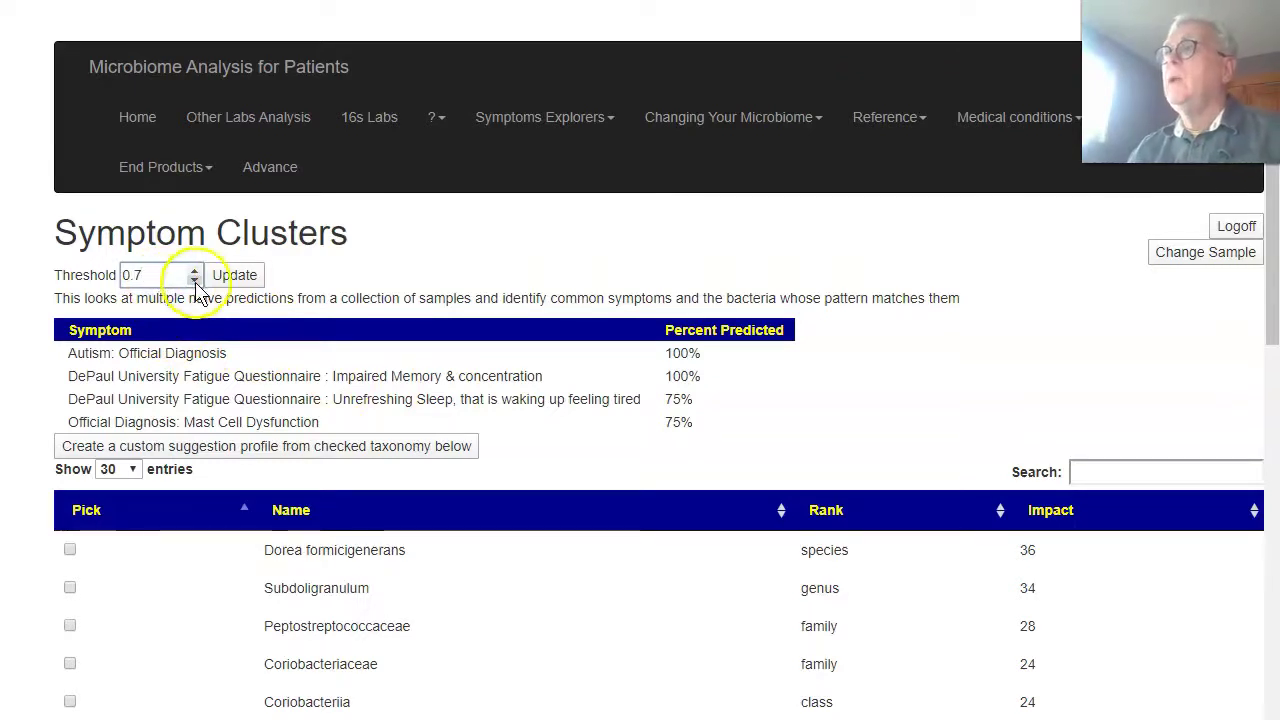
left_click(250, 282)
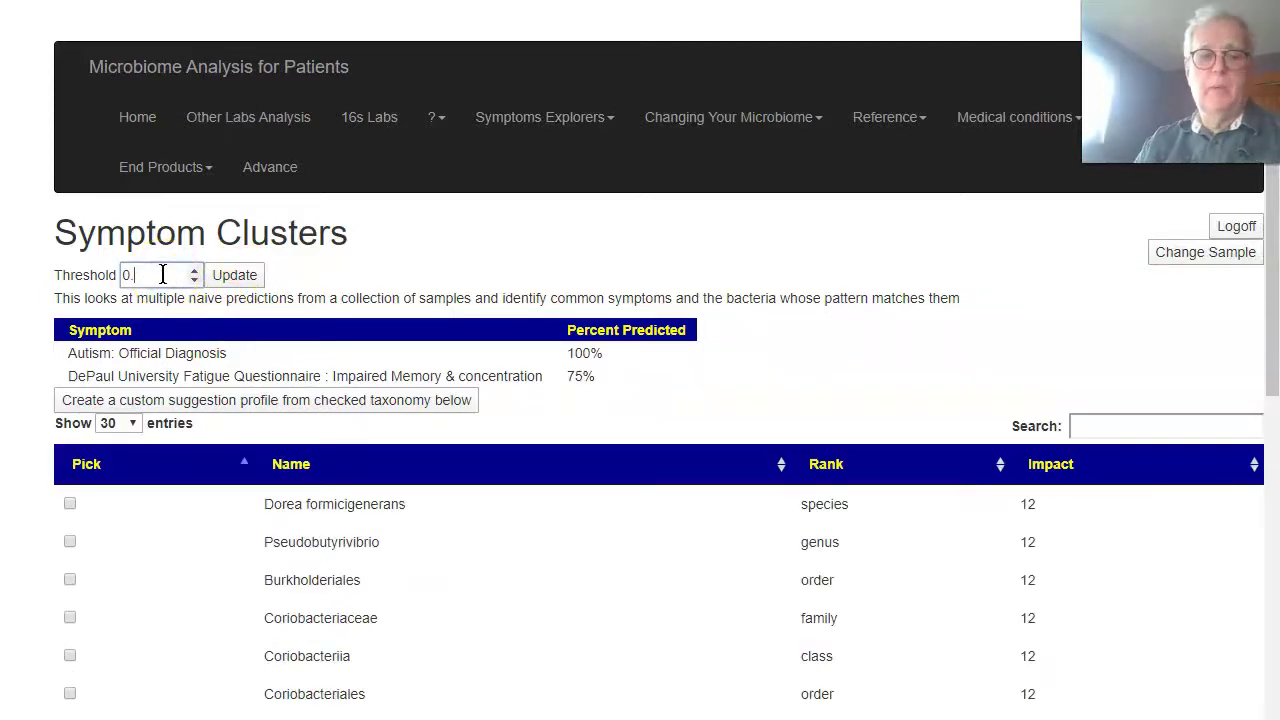
Update the symptom clusters with a threshold of 0.8 and look through the matching bacteria
type("8")
left_click(237, 275)
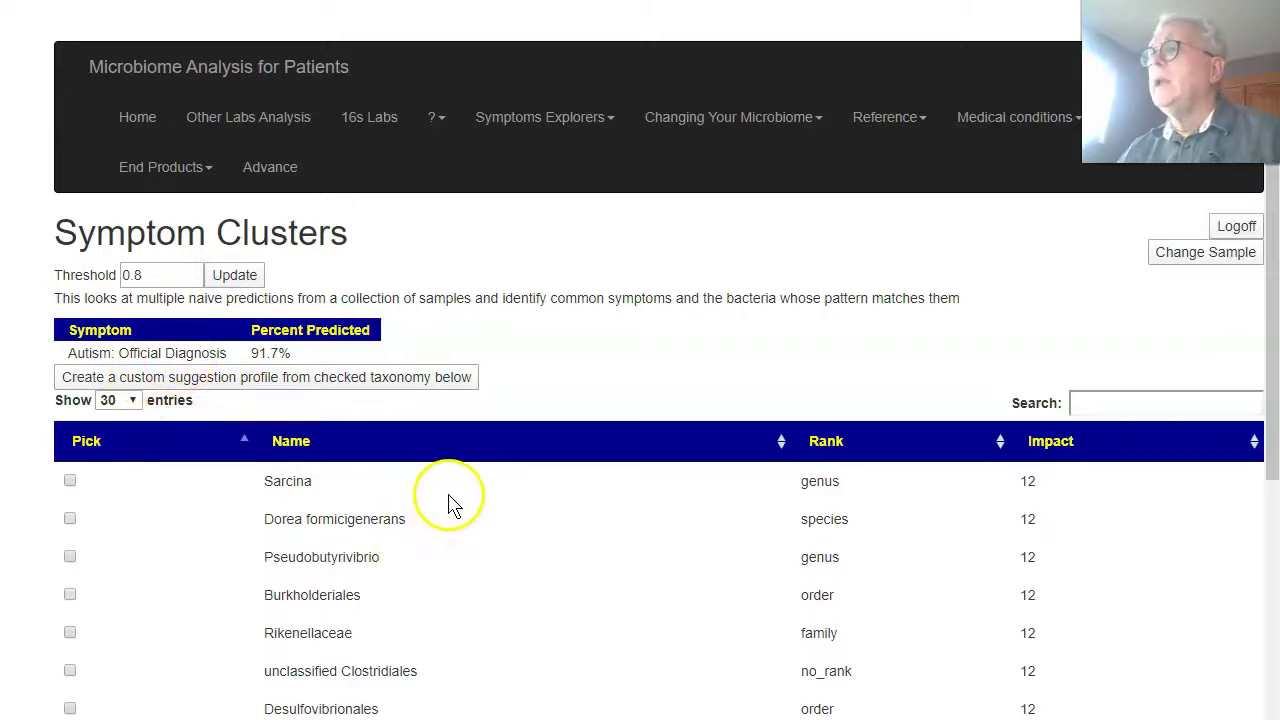
scroll(465, 570, "down", 4)
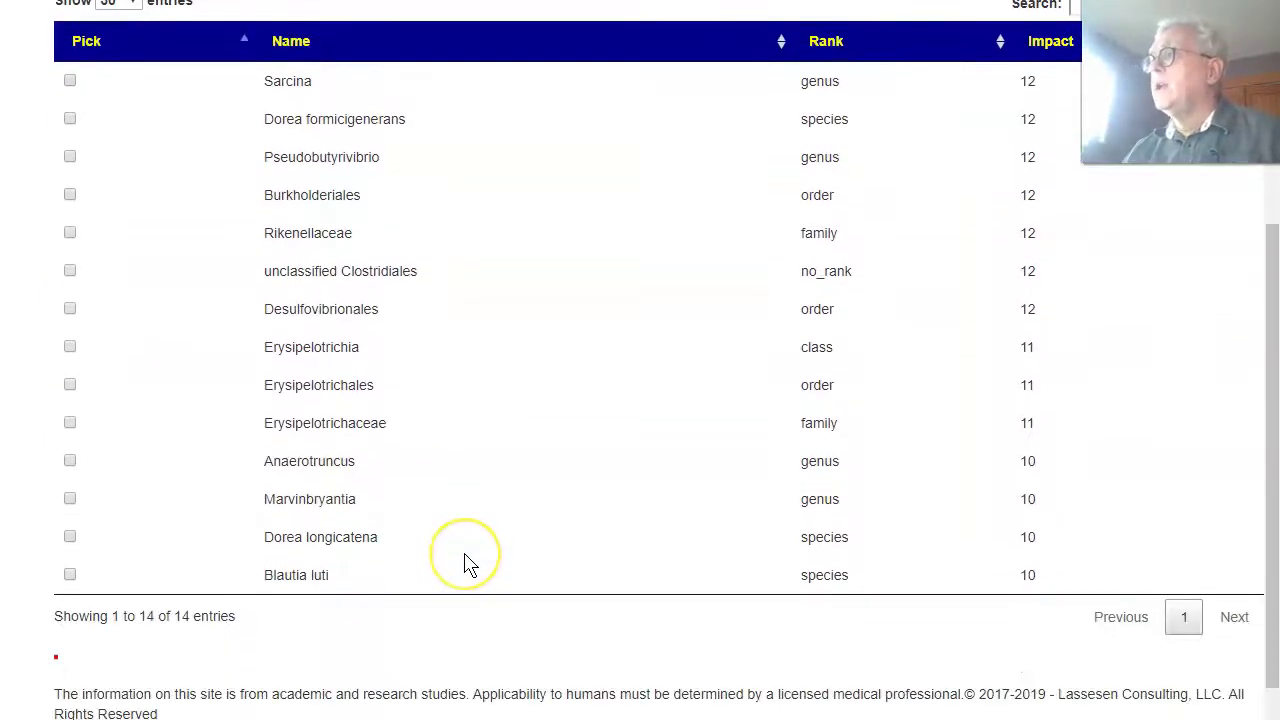
scroll(468, 567, "up", 2)
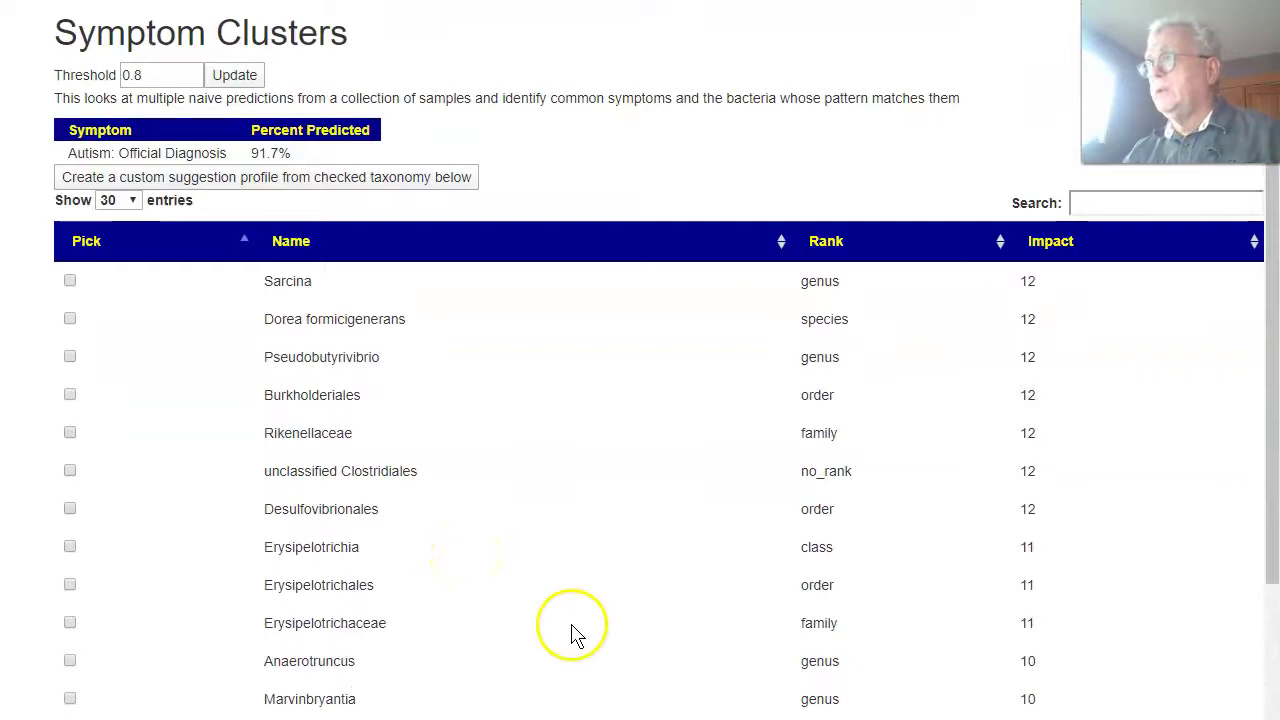
Sort the matching bacteria by impact in descending order and look through the list
left_click(1044, 251)
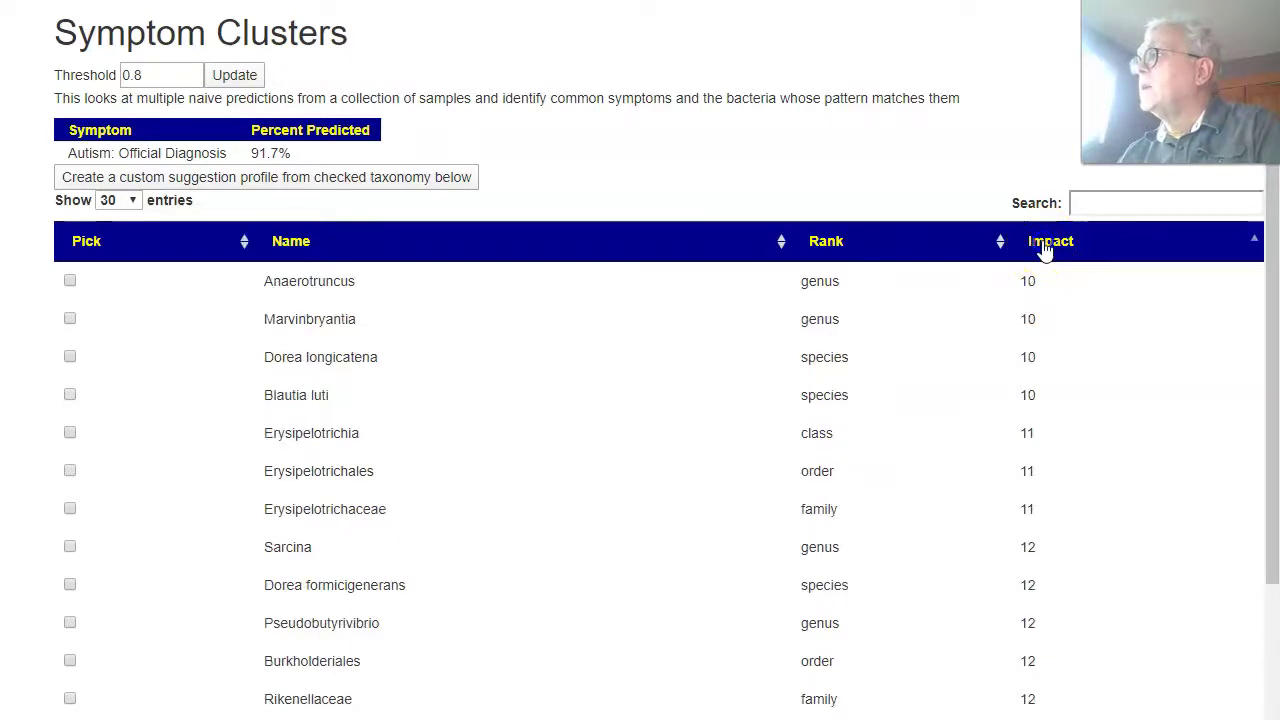
left_click(1044, 251)
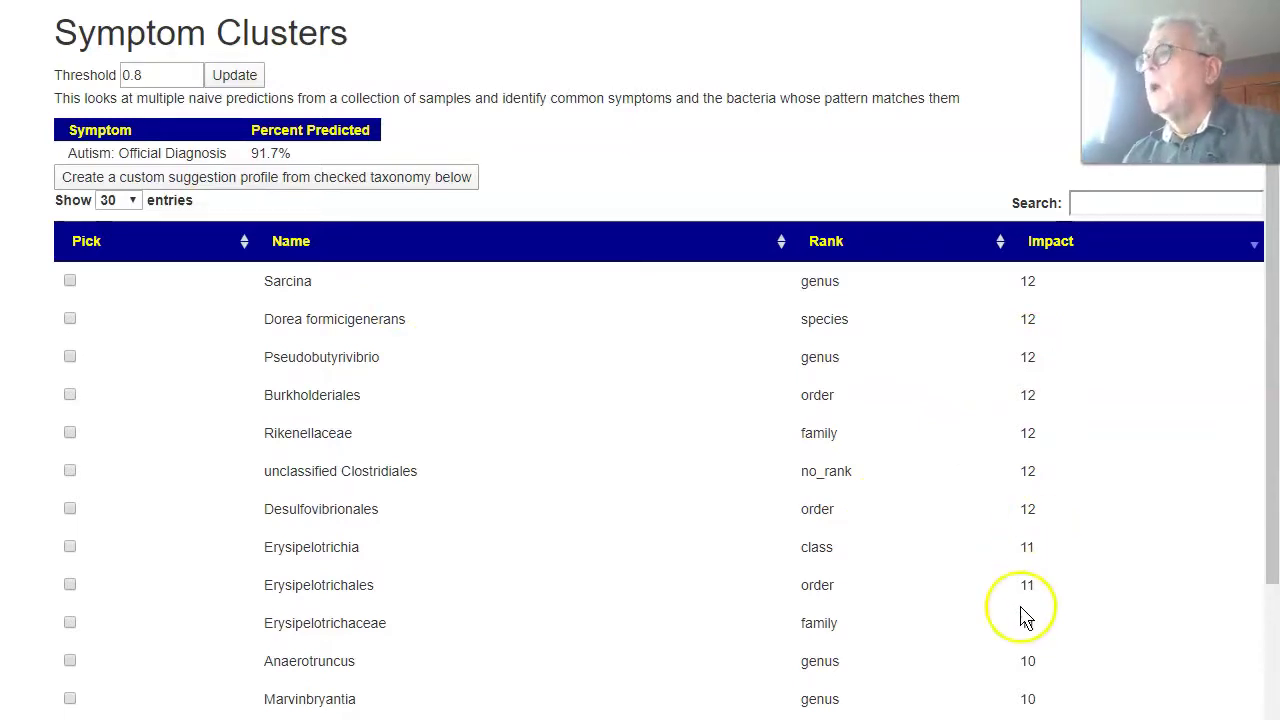
scroll(1048, 605, "down", 1)
scroll(1048, 605, "down", 1)
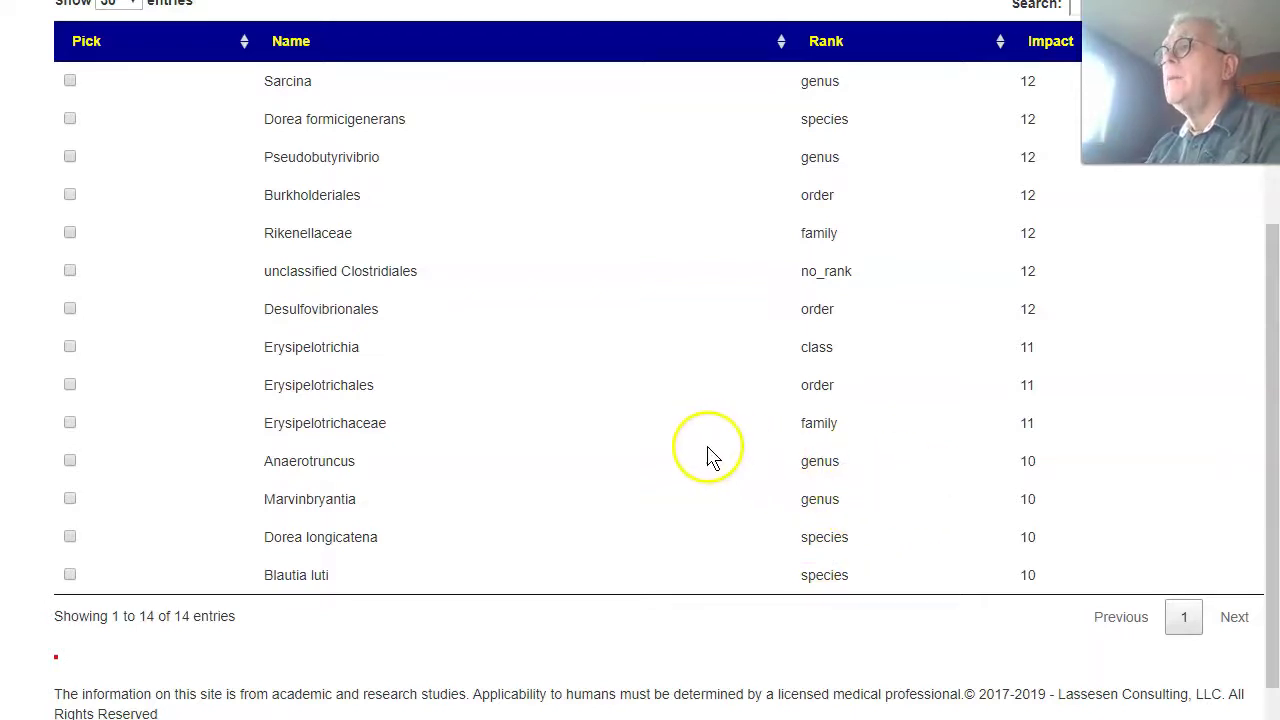
Update the symptom clusters with a threshold of 0.5 and review the predicted symptoms and matching bacteria
scroll(705, 453, "up", 1)
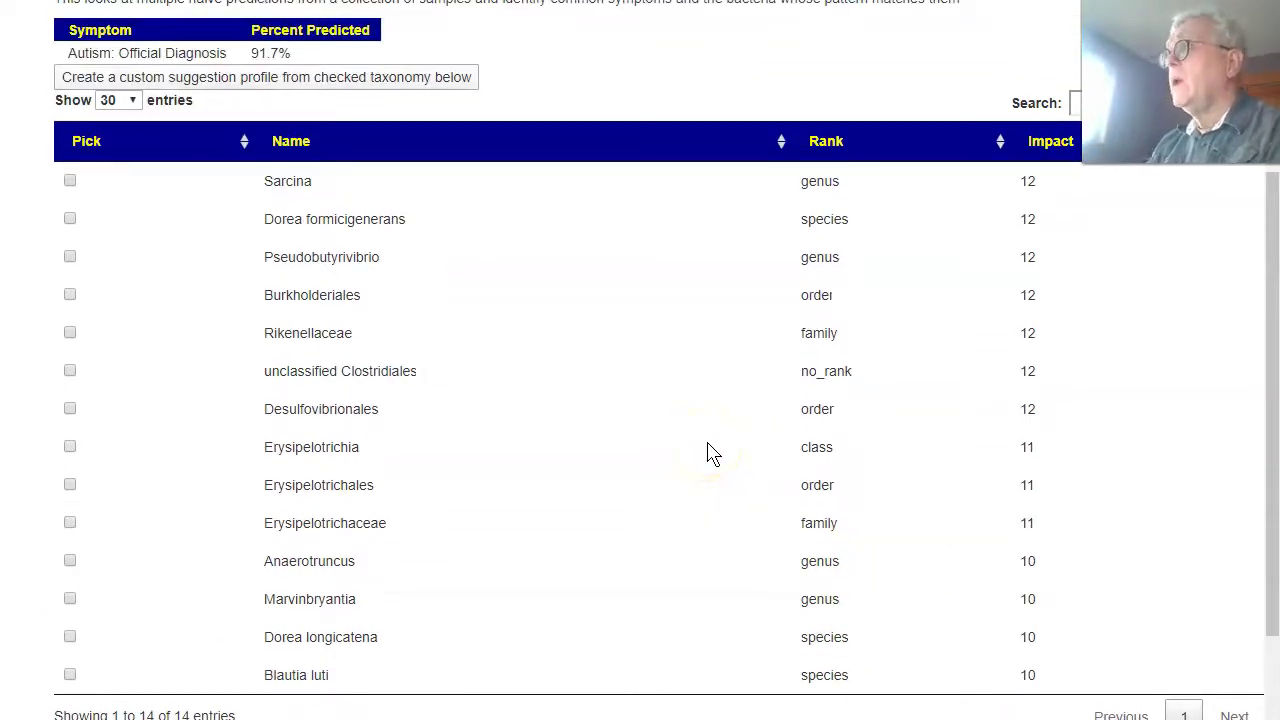
scroll(707, 453, "up", 2)
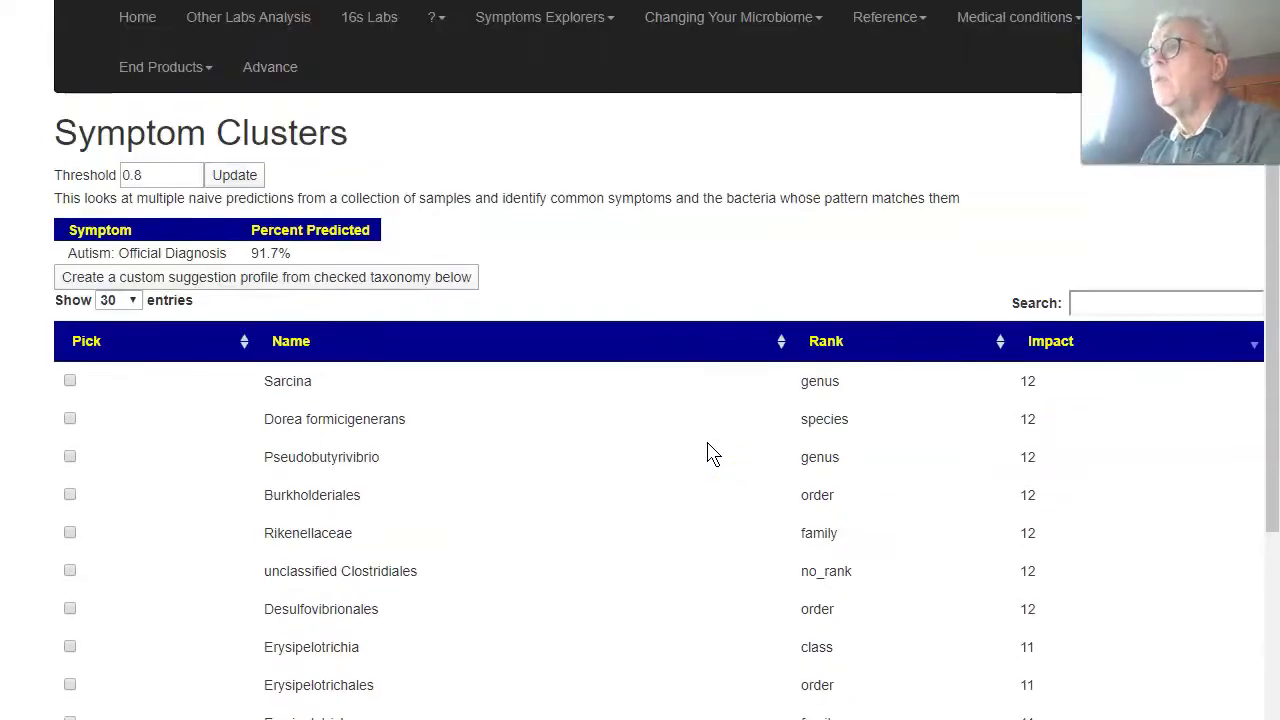
left_click(134, 175)
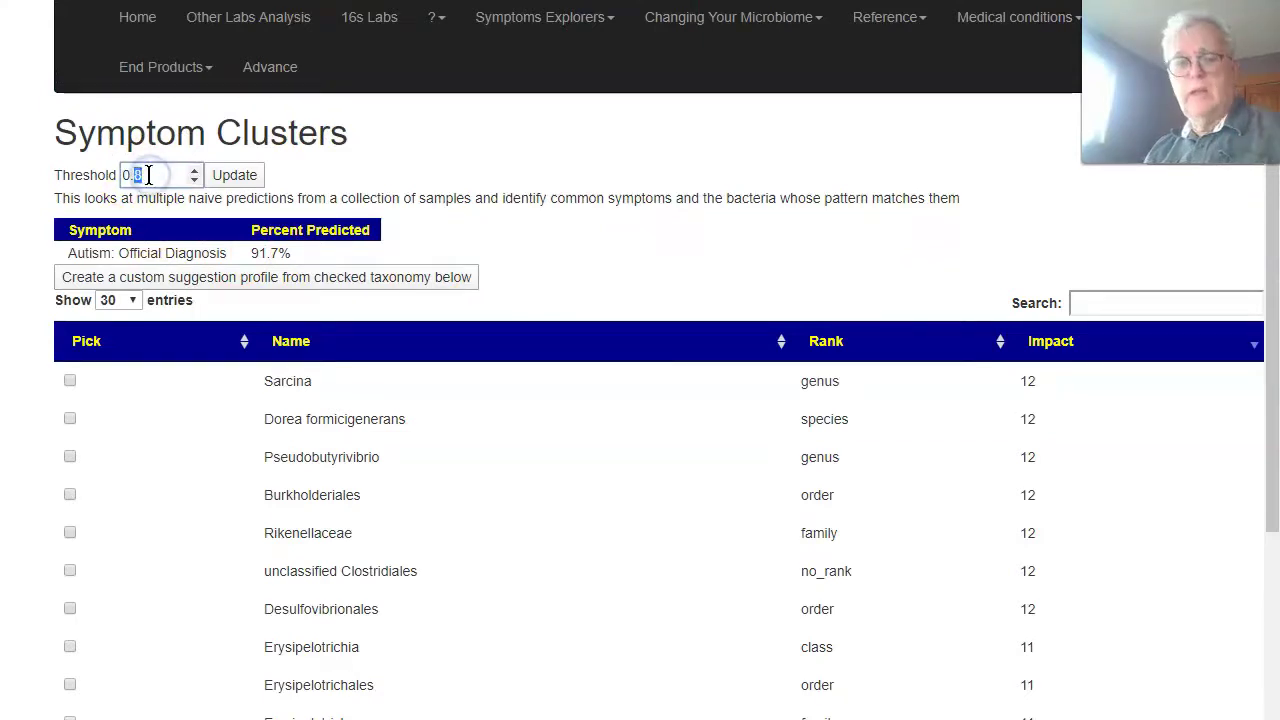
left_click(222, 178)
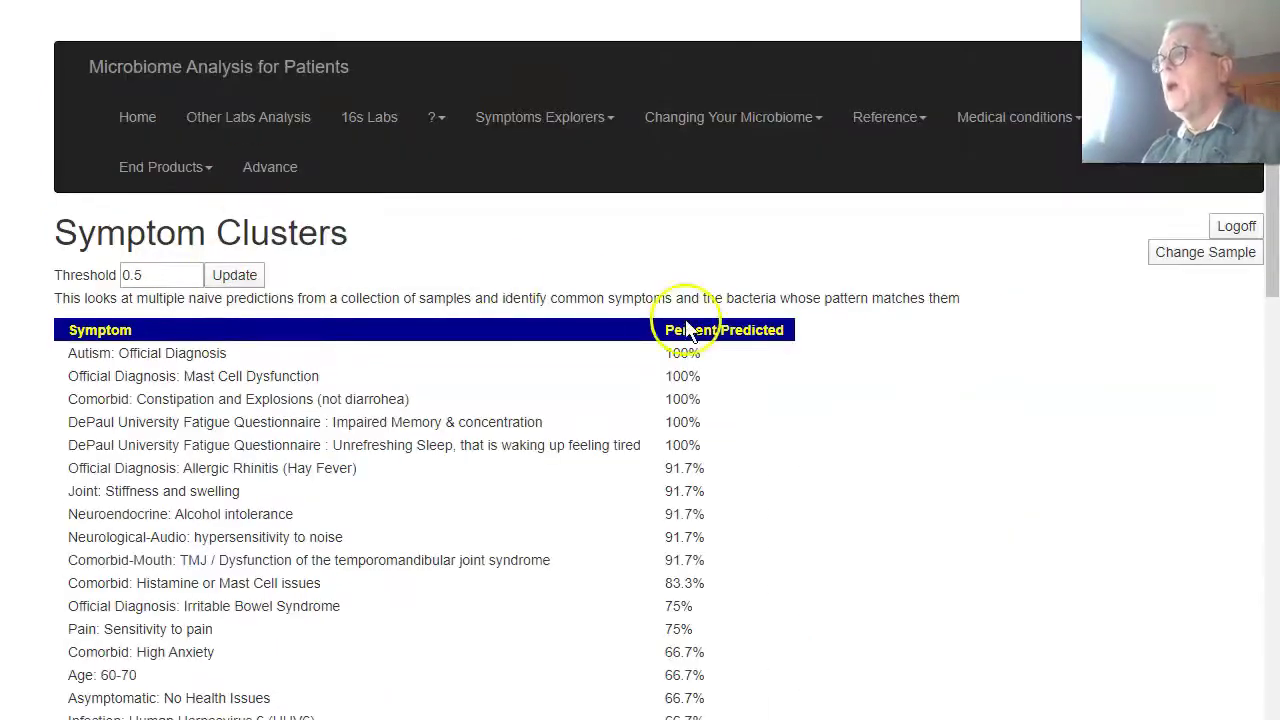
scroll(686, 320, "down", 2)
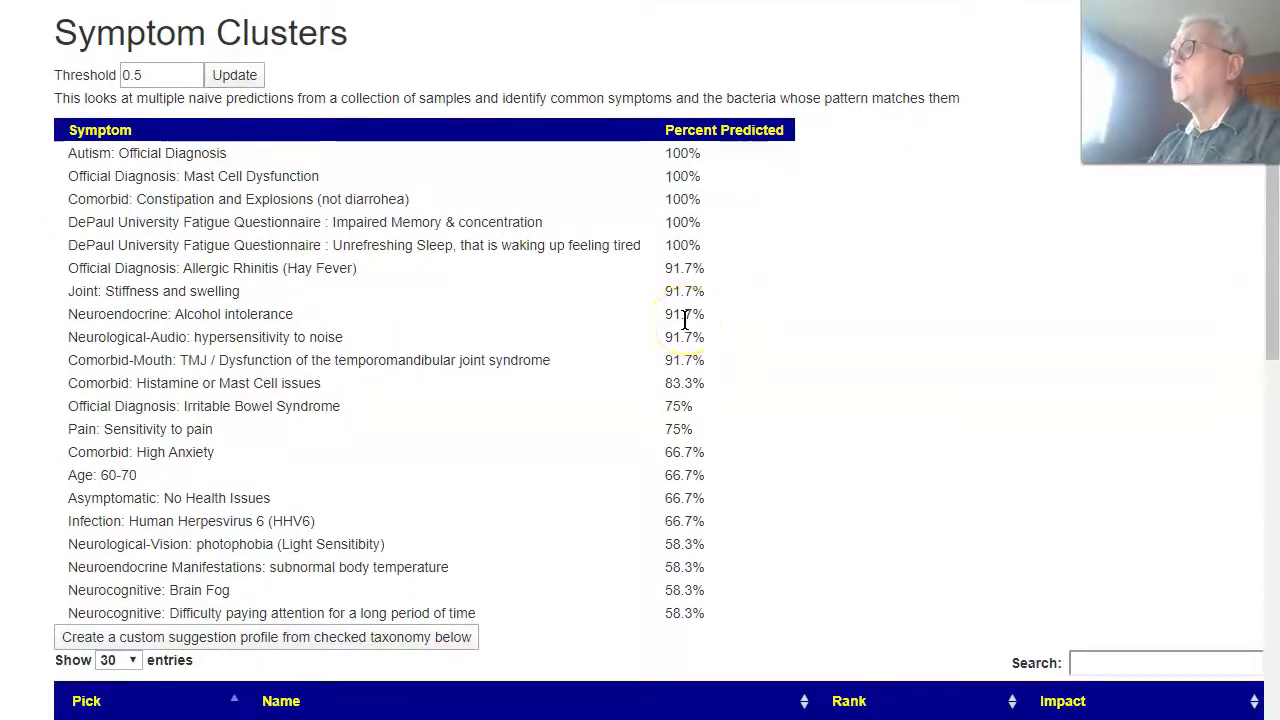
scroll(685, 320, "down", 4)
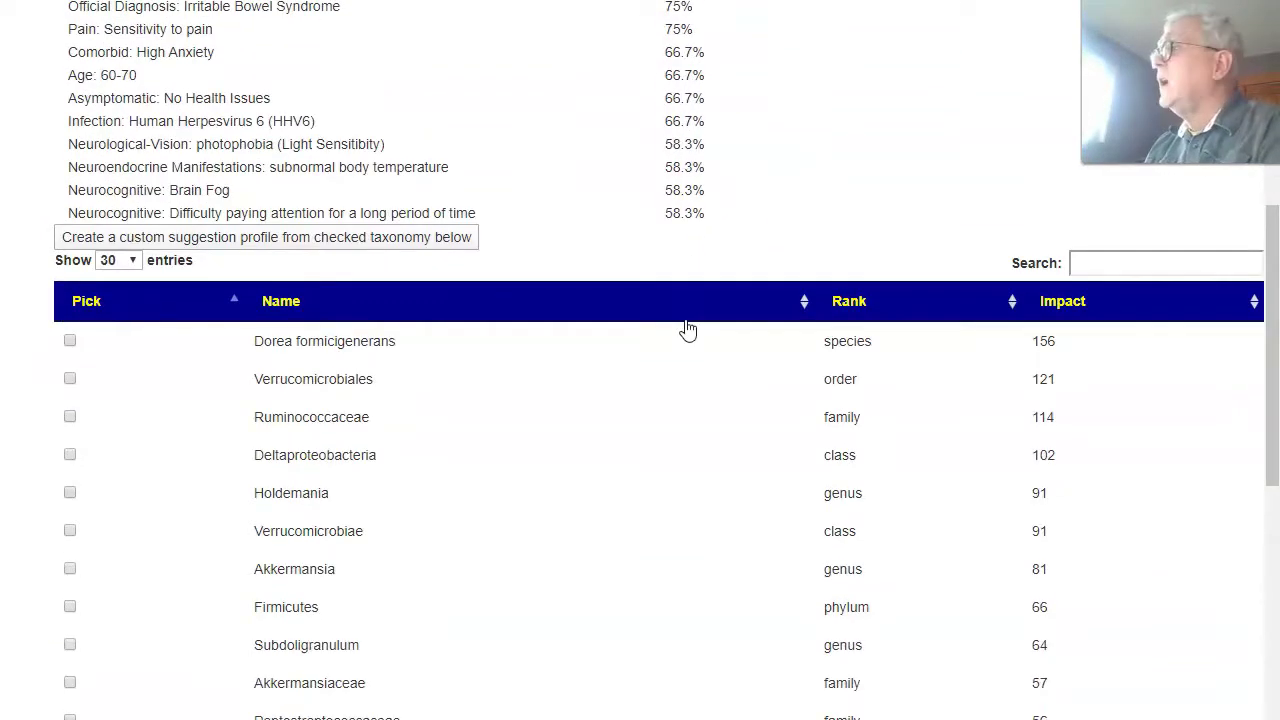
Update the symptom clusters with a threshold of 0.62 and look through the predicted symptoms and matching bacteria
scroll(688, 330, "down", 9)
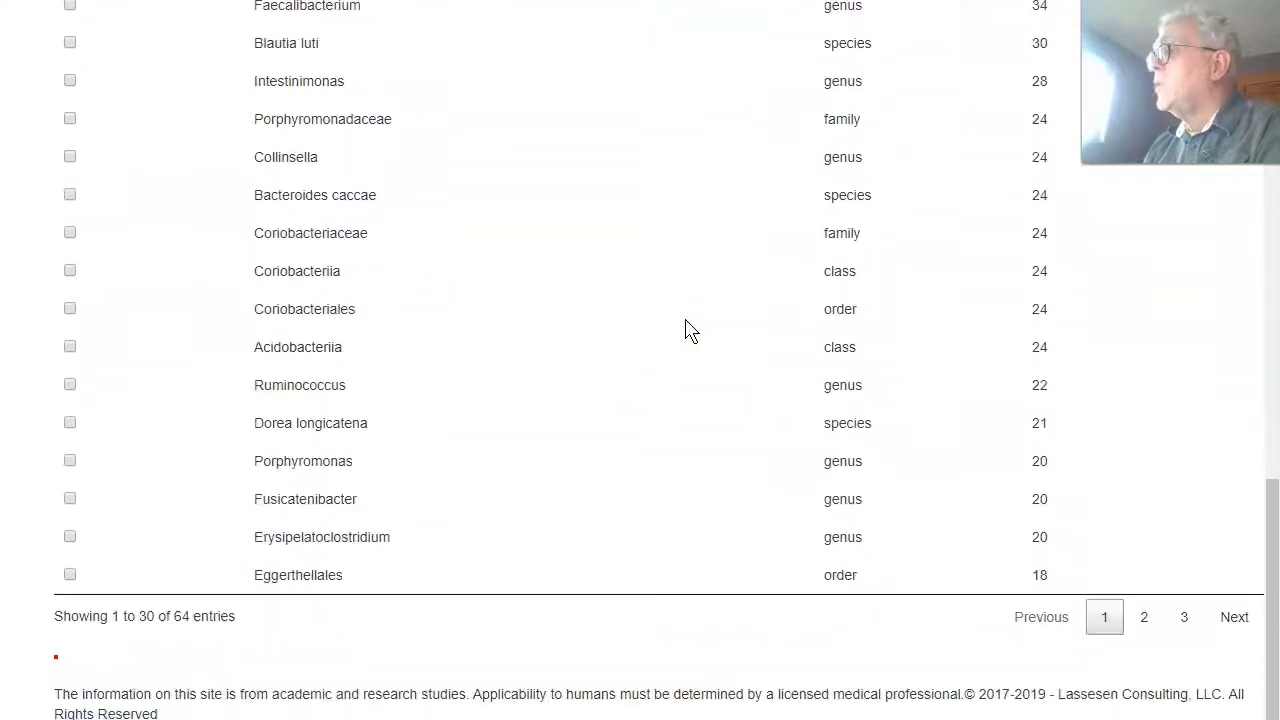
scroll(686, 331, "up", 12)
left_click(683, 247)
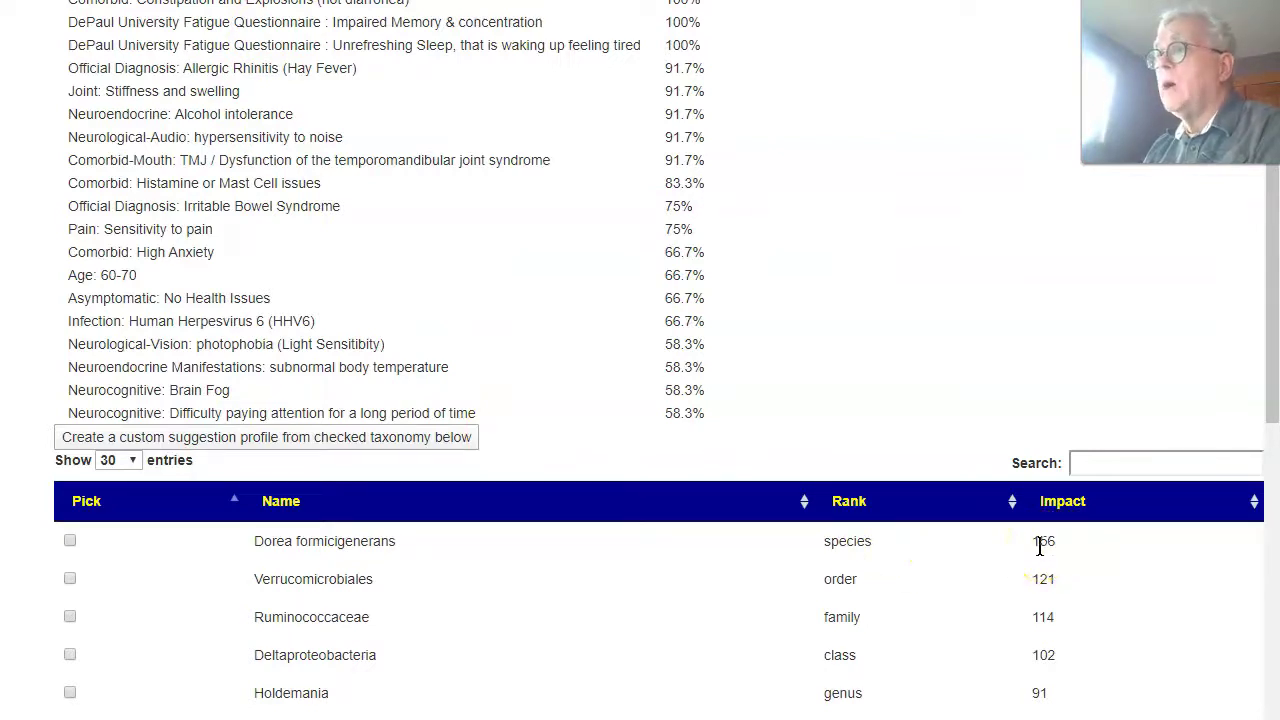
scroll(817, 380, "up", 4)
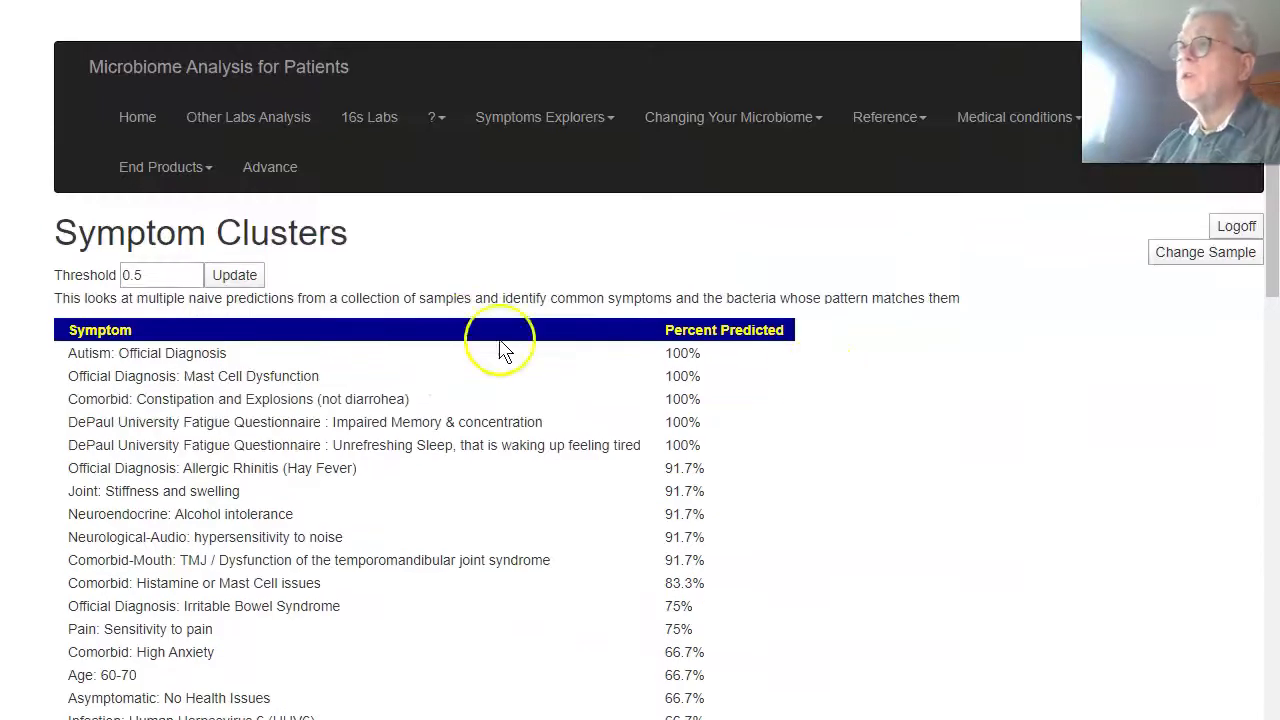
left_click_drag(165, 275, 97, 274)
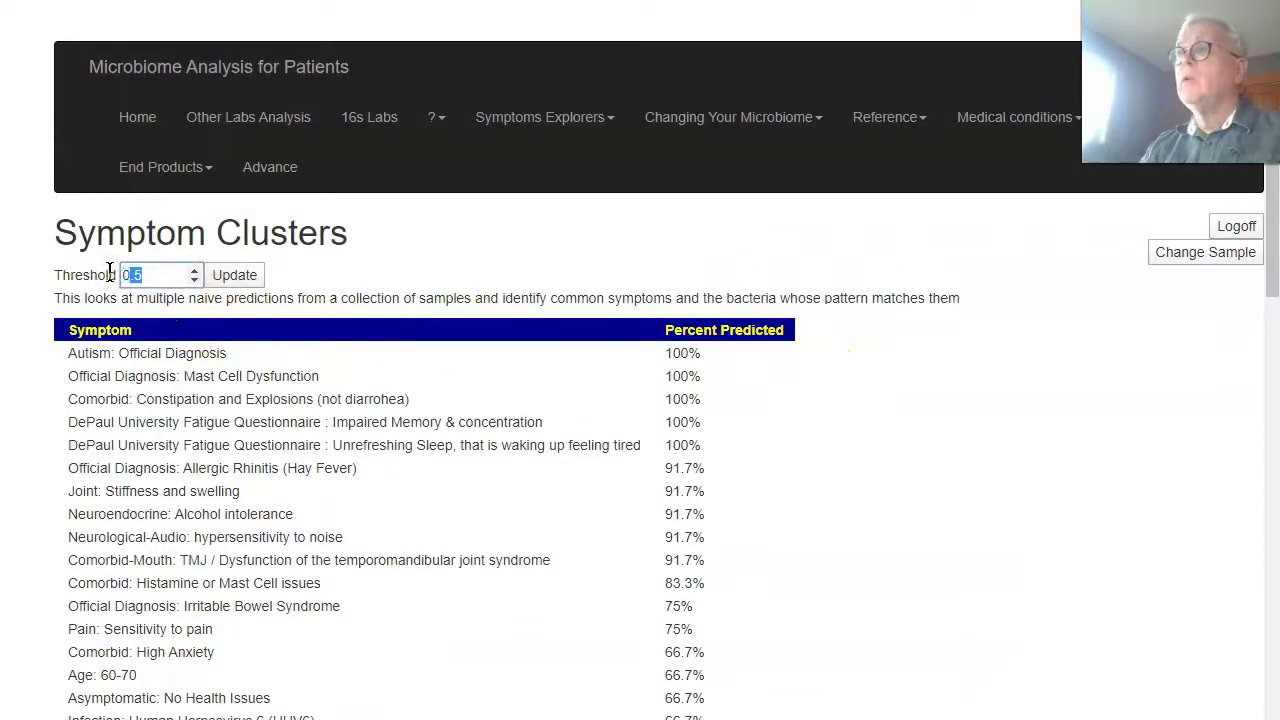
type("0.62")
left_click(250, 276)
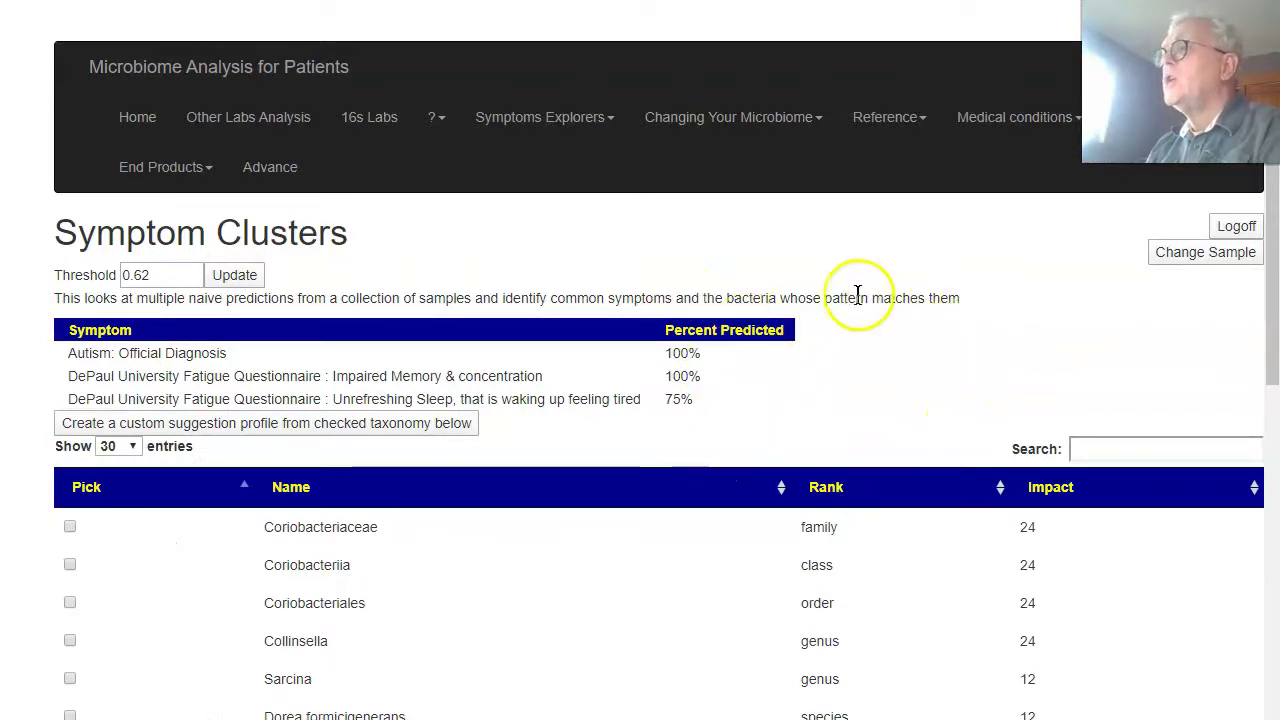
scroll(857, 295, "down", 5)
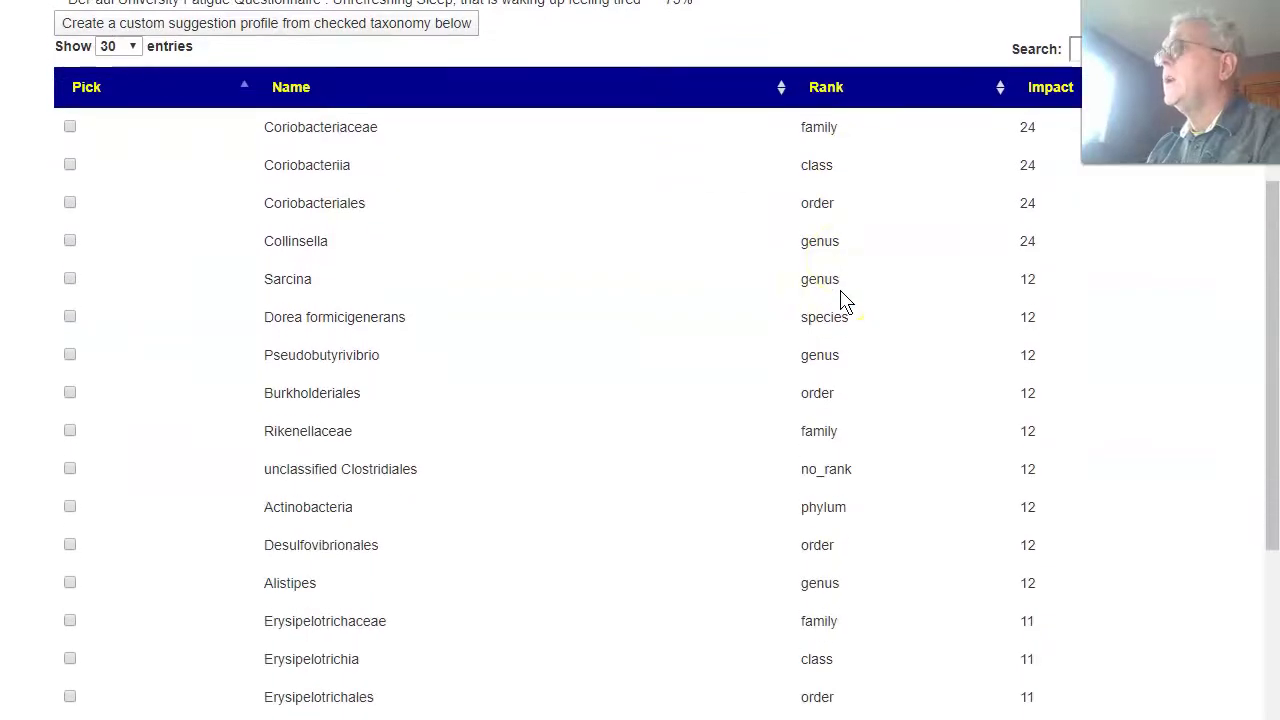
scroll(383, 237, "up", 3)
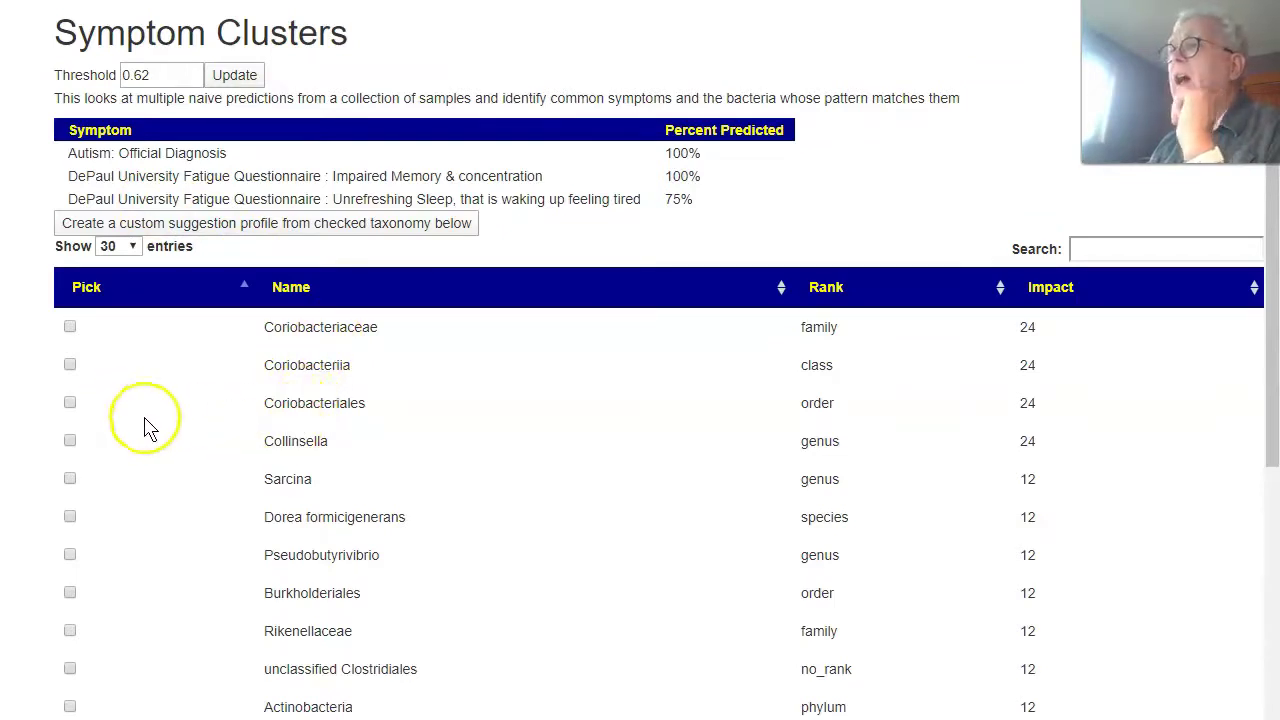
Pick every matching bacterium from Coriobacteriaceae down to Actinobacteria, leaving out Collinsella
left_click(68, 404)
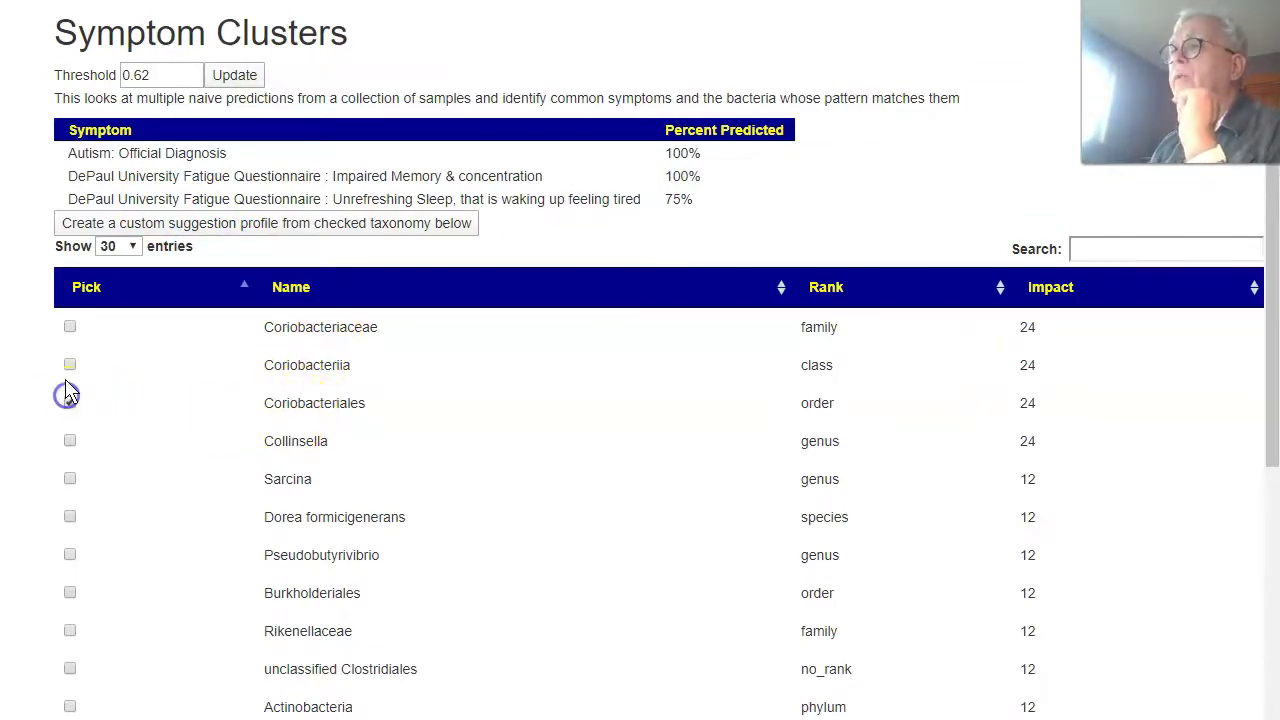
left_click(77, 326)
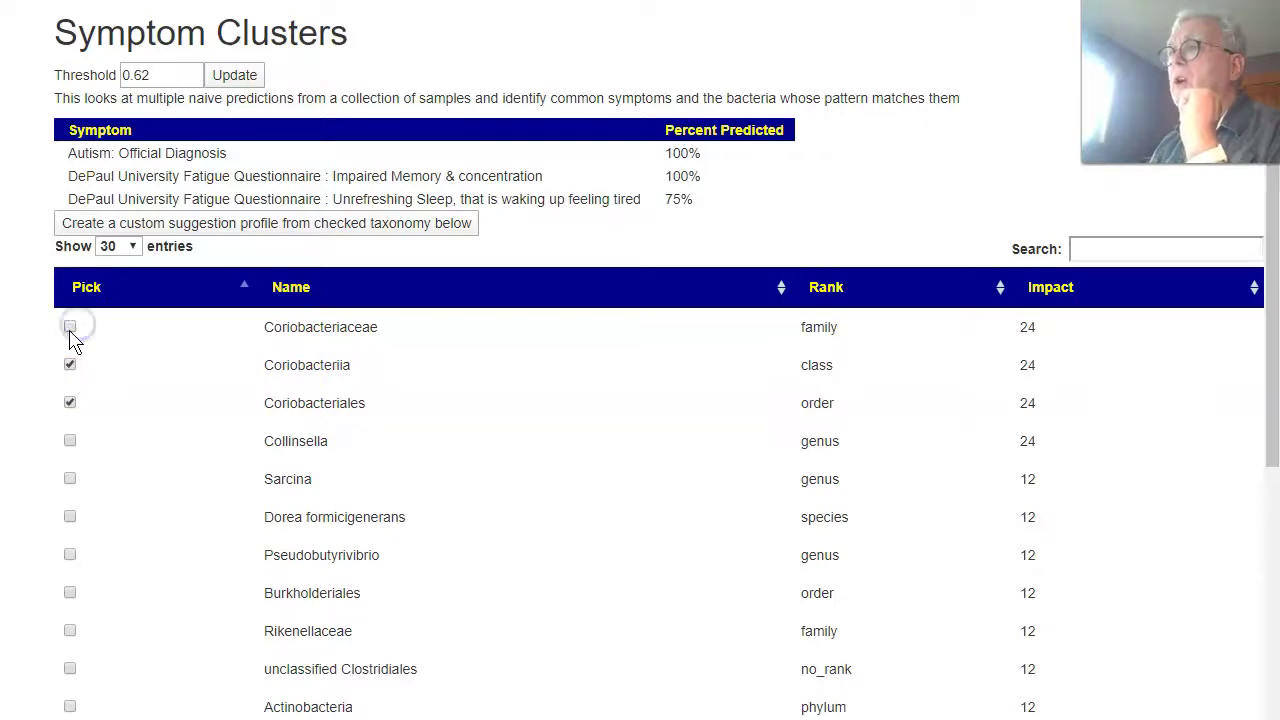
left_click(69, 479)
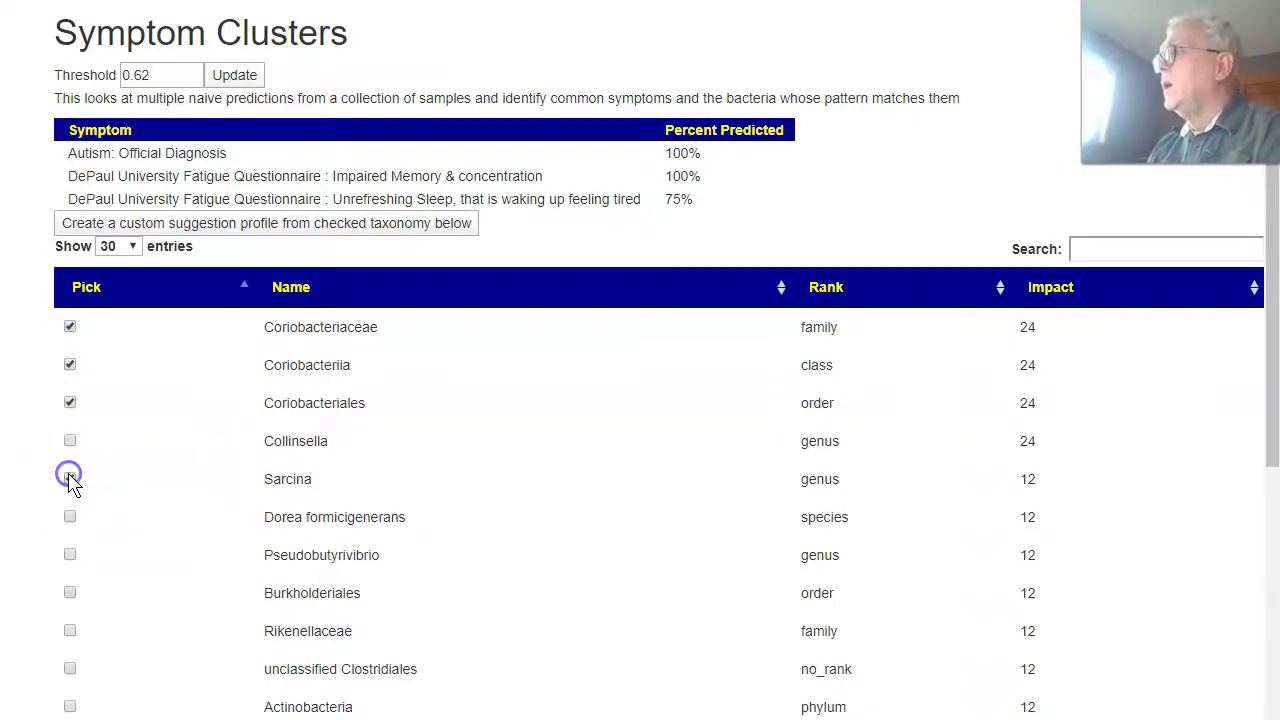
left_click(72, 518)
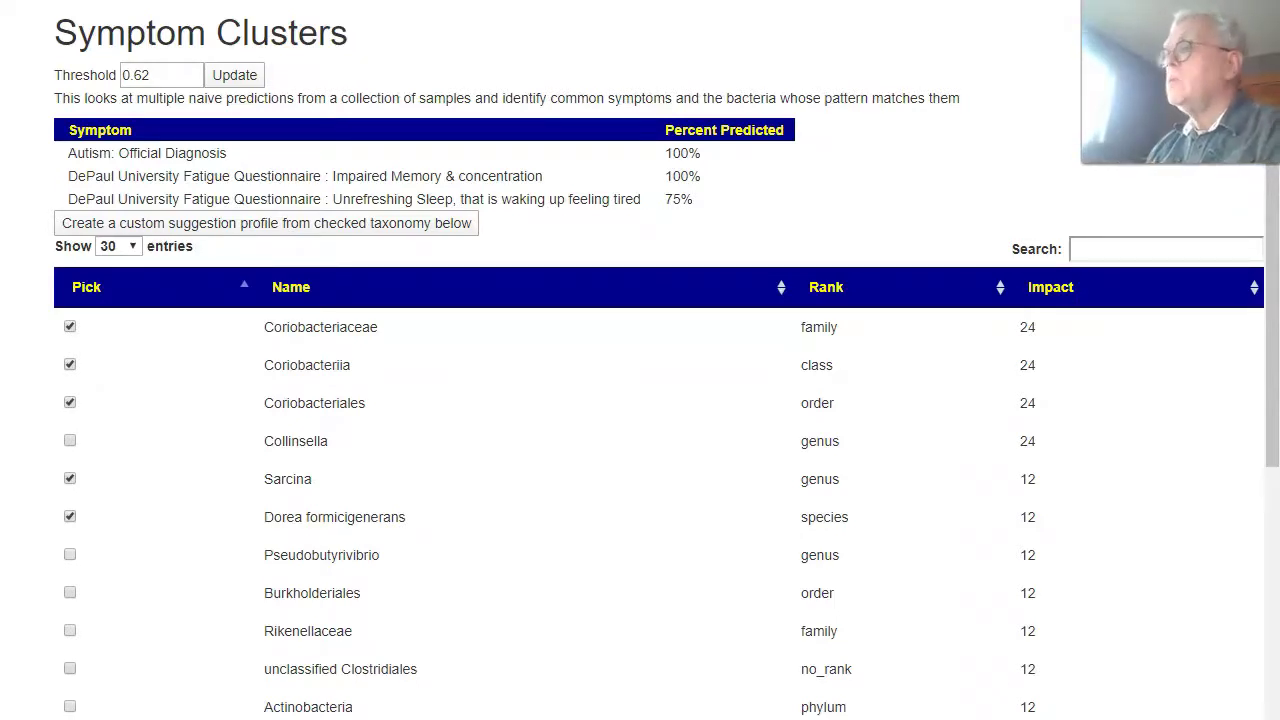
left_click(68, 556)
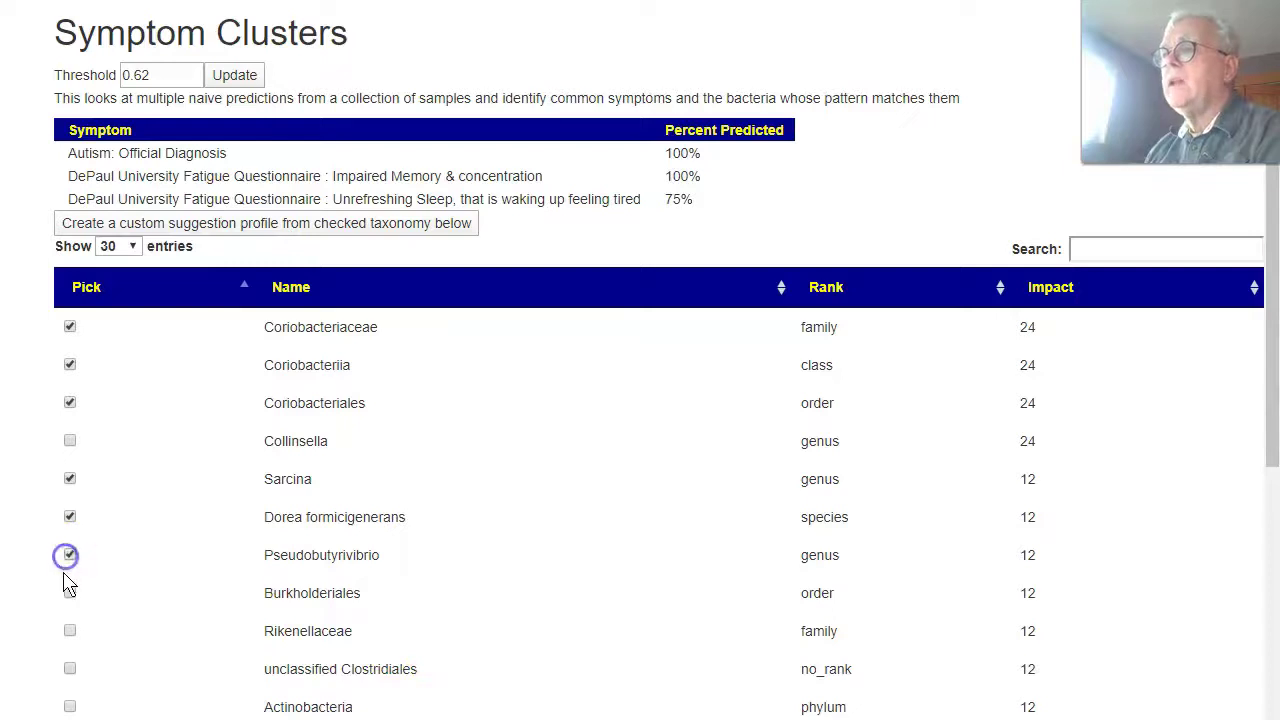
left_click(68, 630)
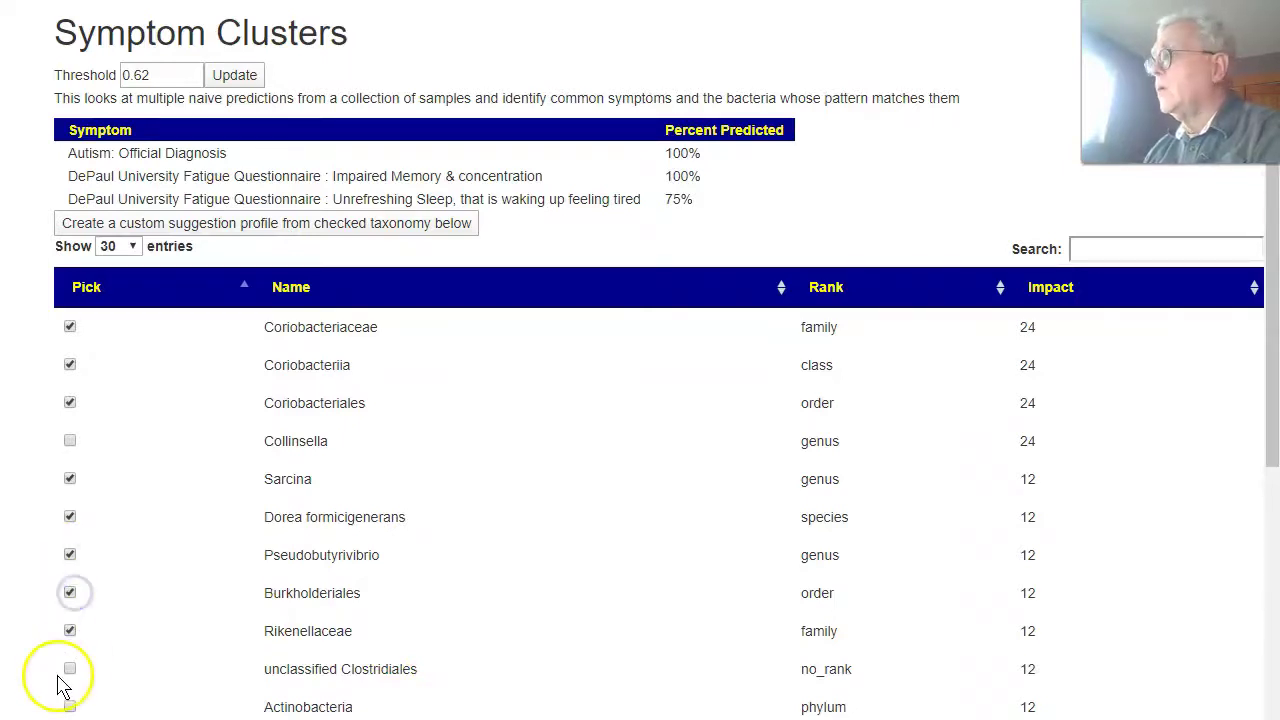
left_click(70, 707)
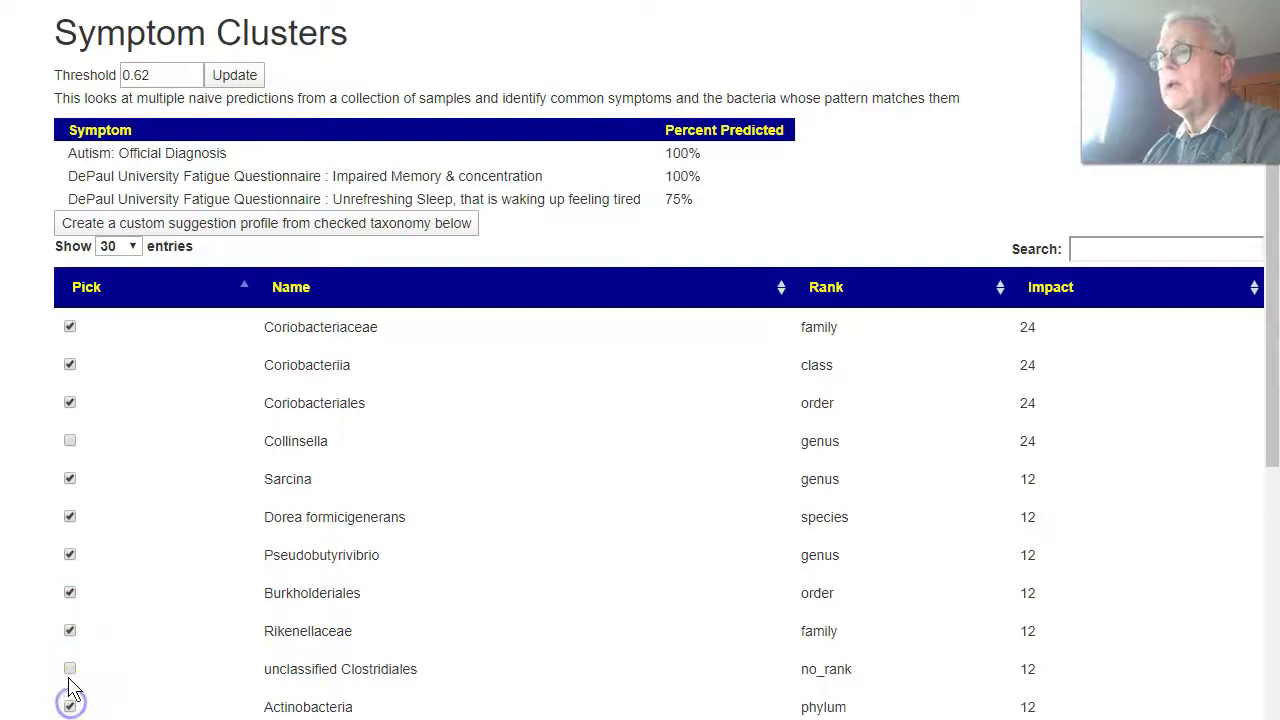
Also pick Desulfovibrionales, Alistipes, Erysipelotrichaceae, Erysipelotrichia and Erysipelotrichales
scroll(194, 700, "down", 2)
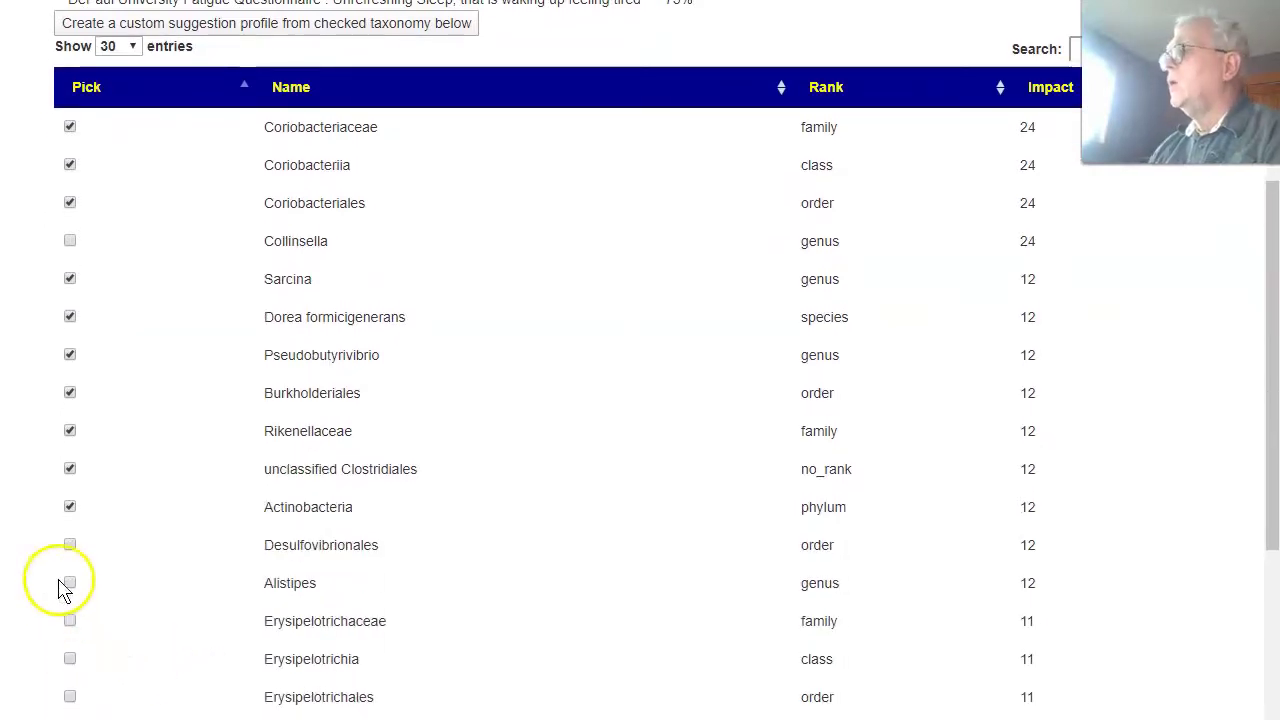
left_click(70, 544)
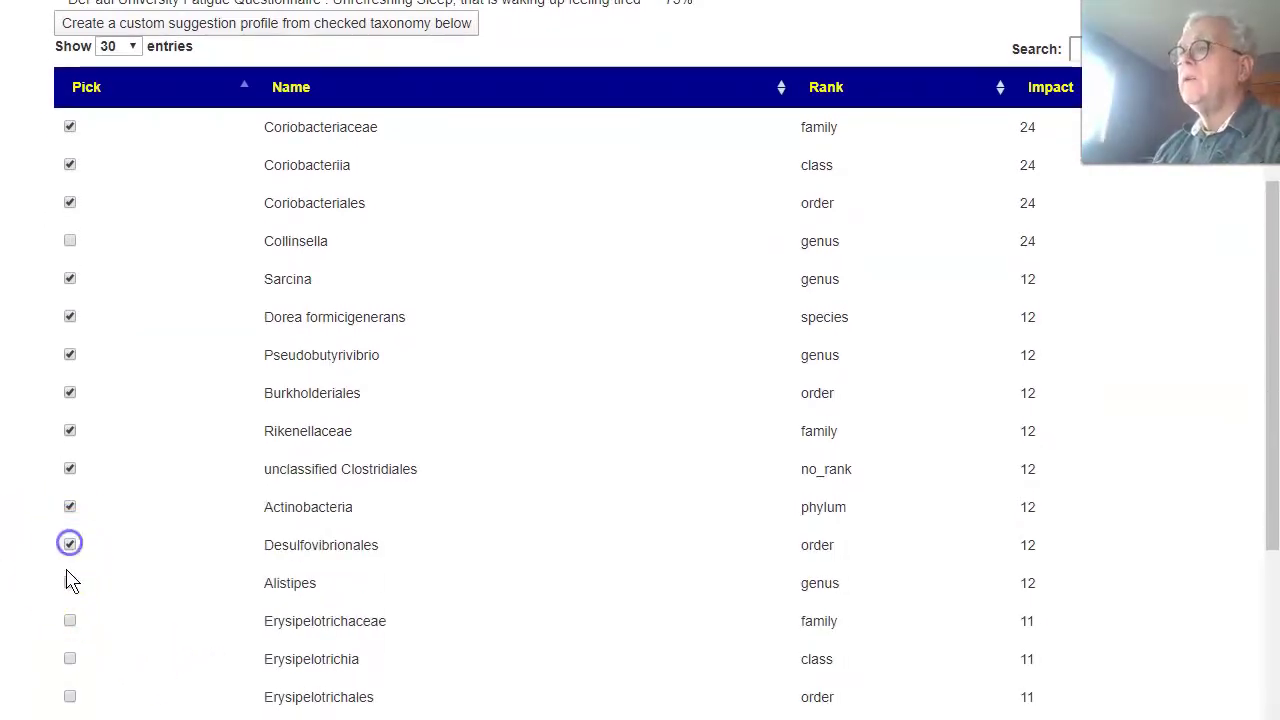
left_click(69, 584)
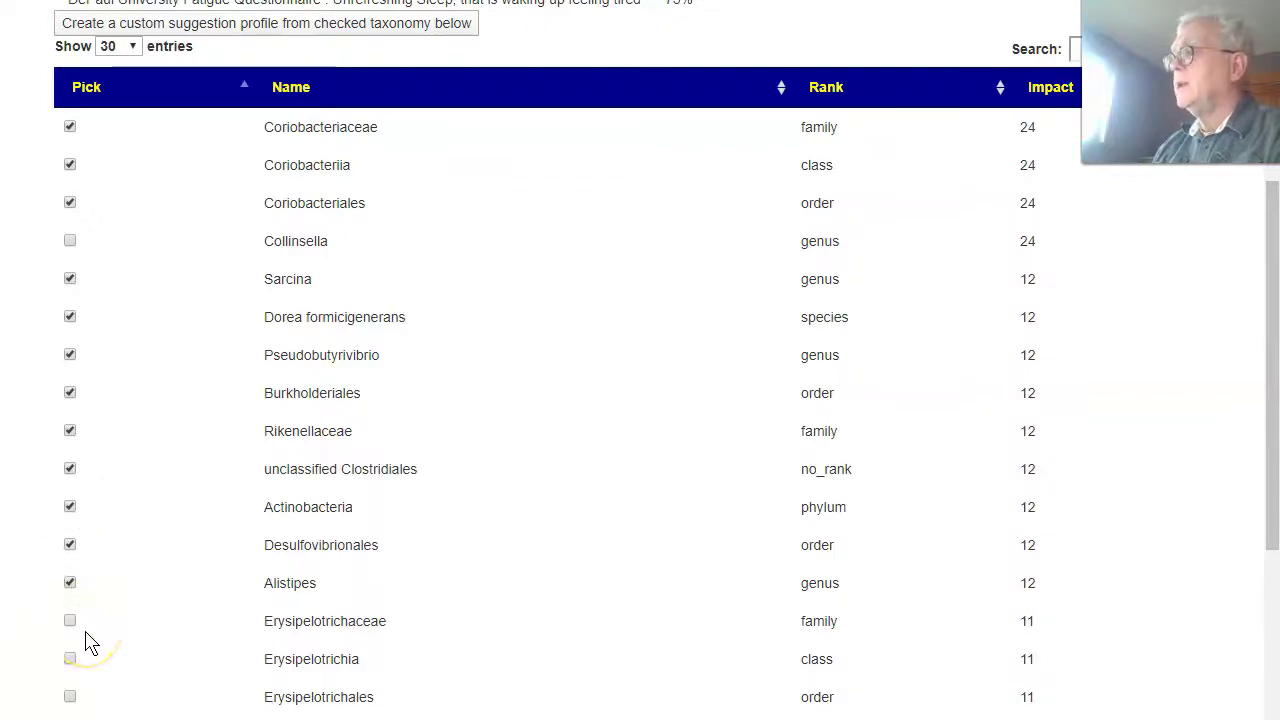
left_click(77, 616)
left_click(70, 659)
left_click(70, 697)
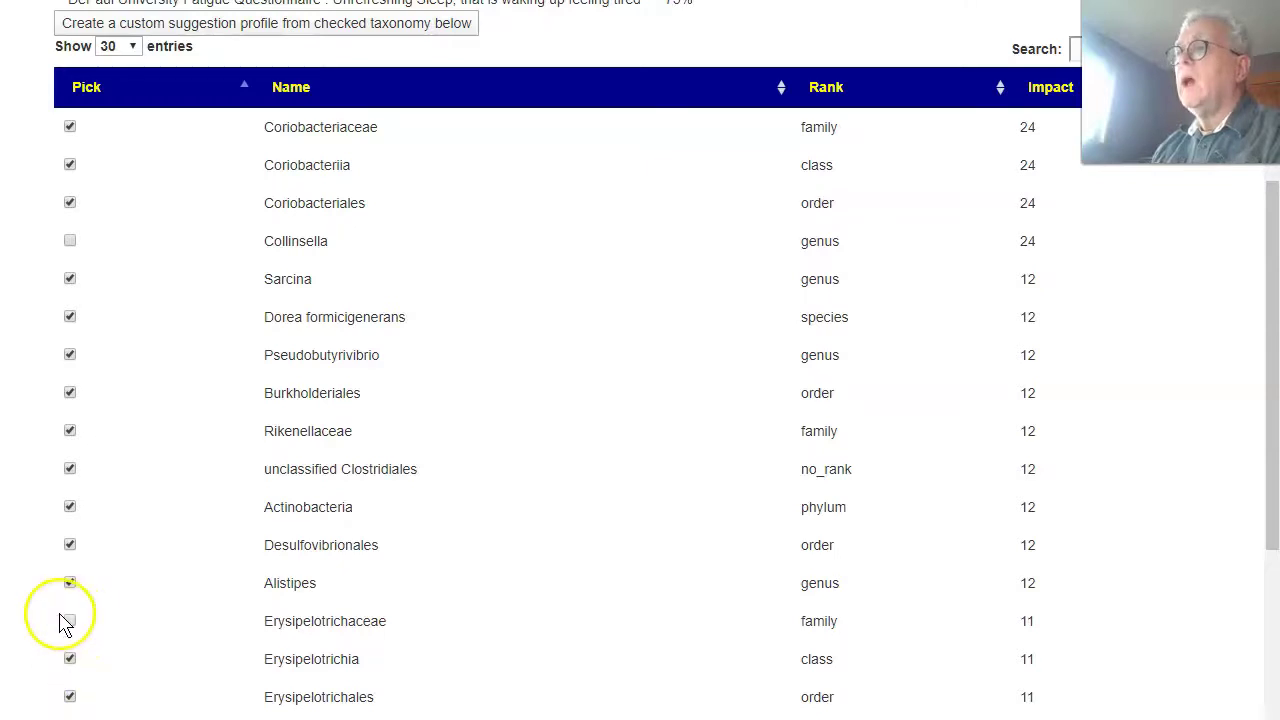
left_click(71, 621)
Create a custom suggestion profile from the checked taxonomy
scroll(78, 627, "up", 1)
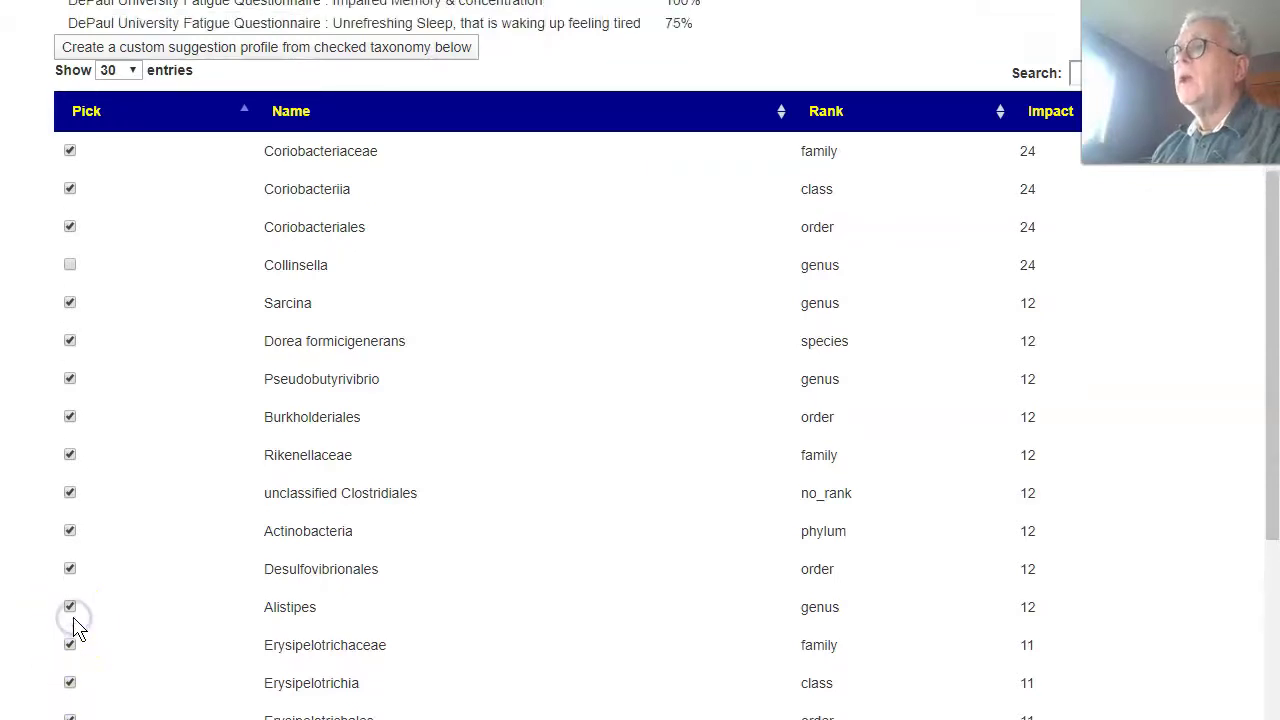
scroll(77, 626, "up", 4)
left_click(188, 426)
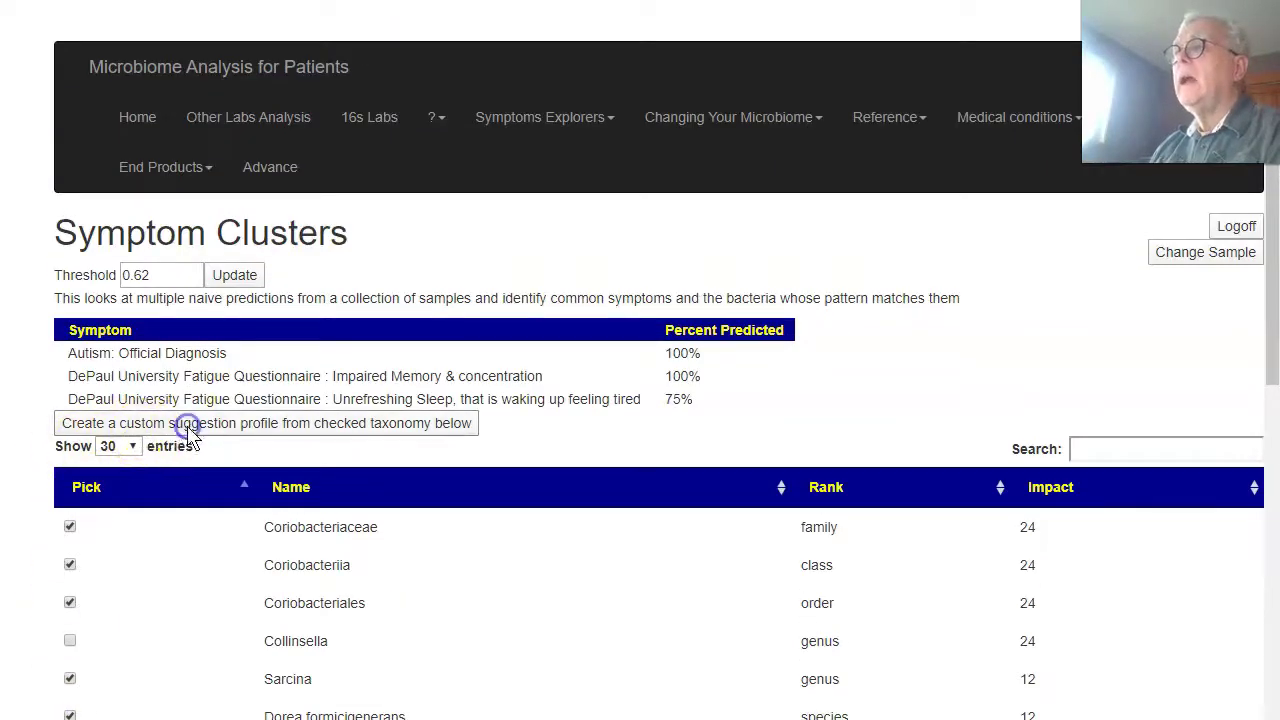
View the hand-picked taxa of the Daughter's Thryve 2019-09-15 gut sample and compare their values with the reference ranges
scroll(366, 423, "down", 9)
scroll(366, 423, "down", 15)
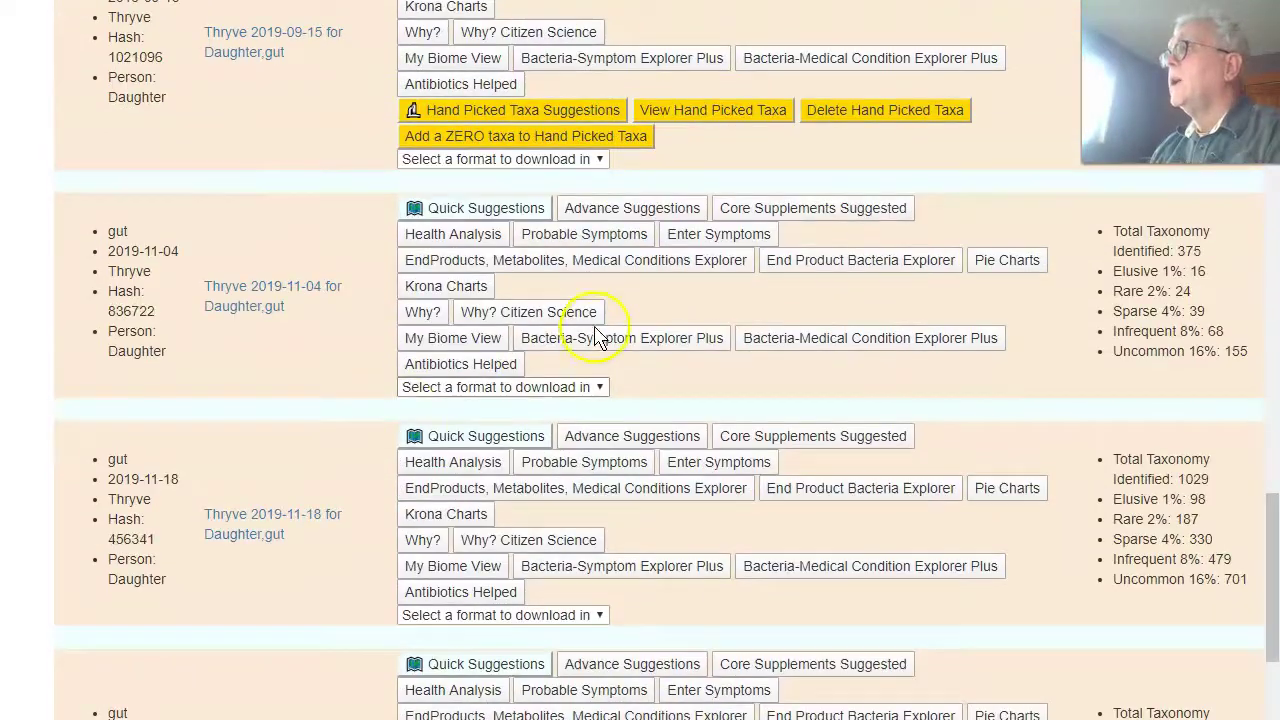
scroll(710, 310, "down", 10)
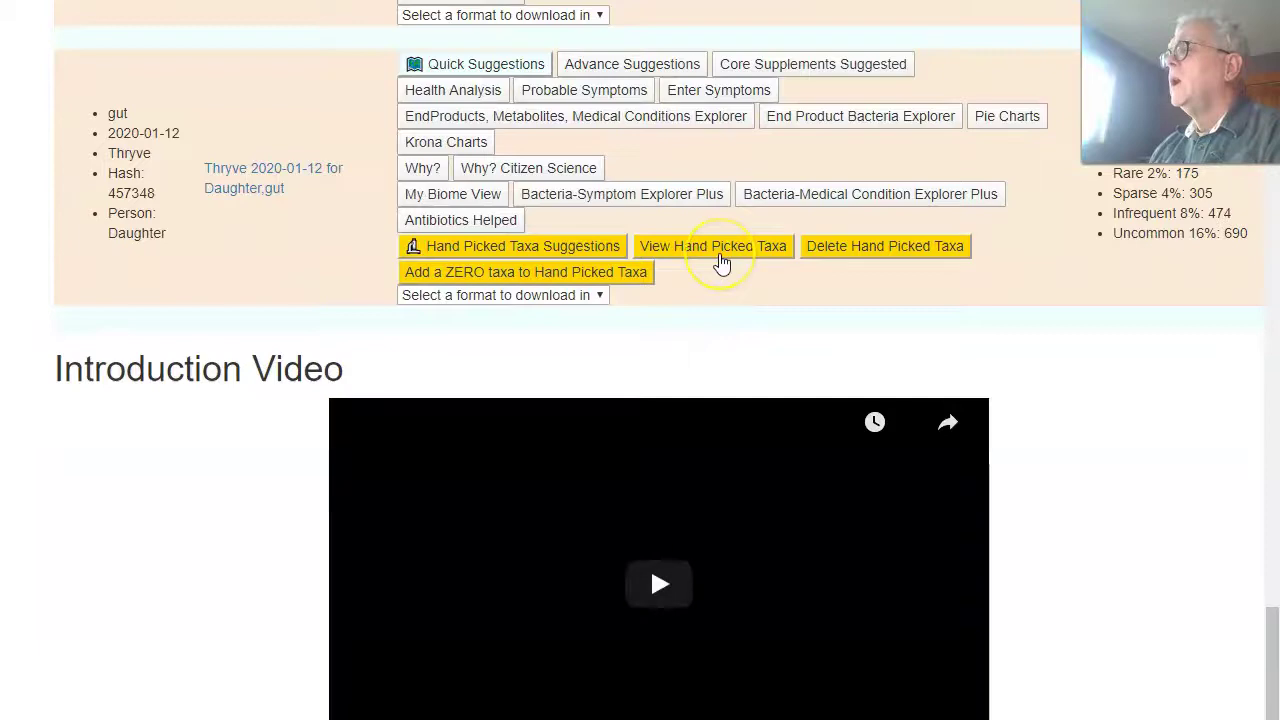
scroll(722, 262, "up", 2)
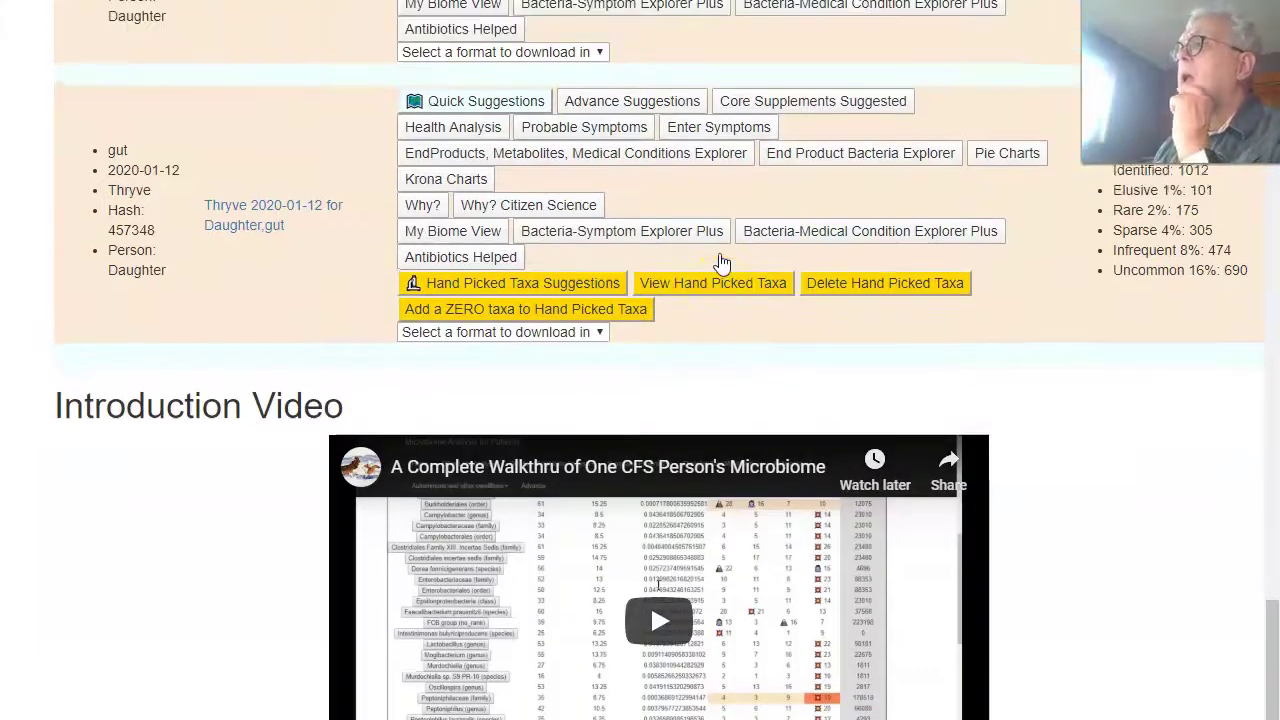
scroll(717, 343, "up", 3)
scroll(717, 343, "up", 5)
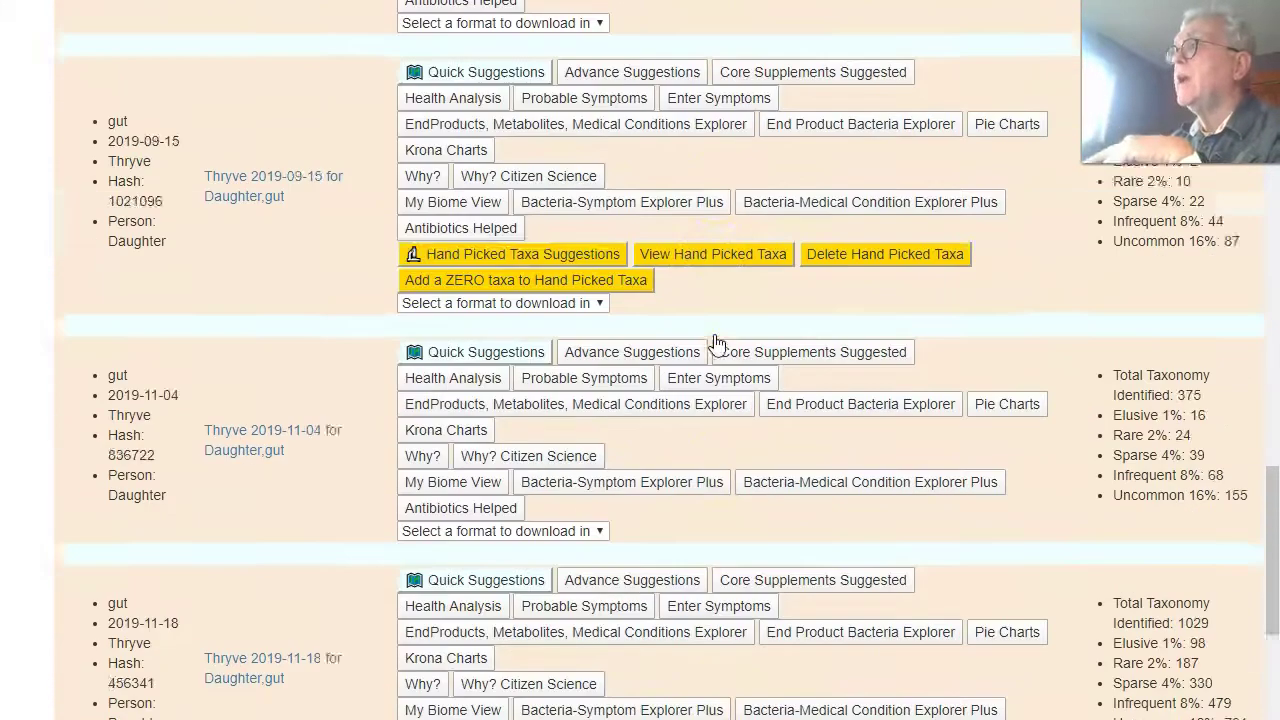
left_click(735, 422)
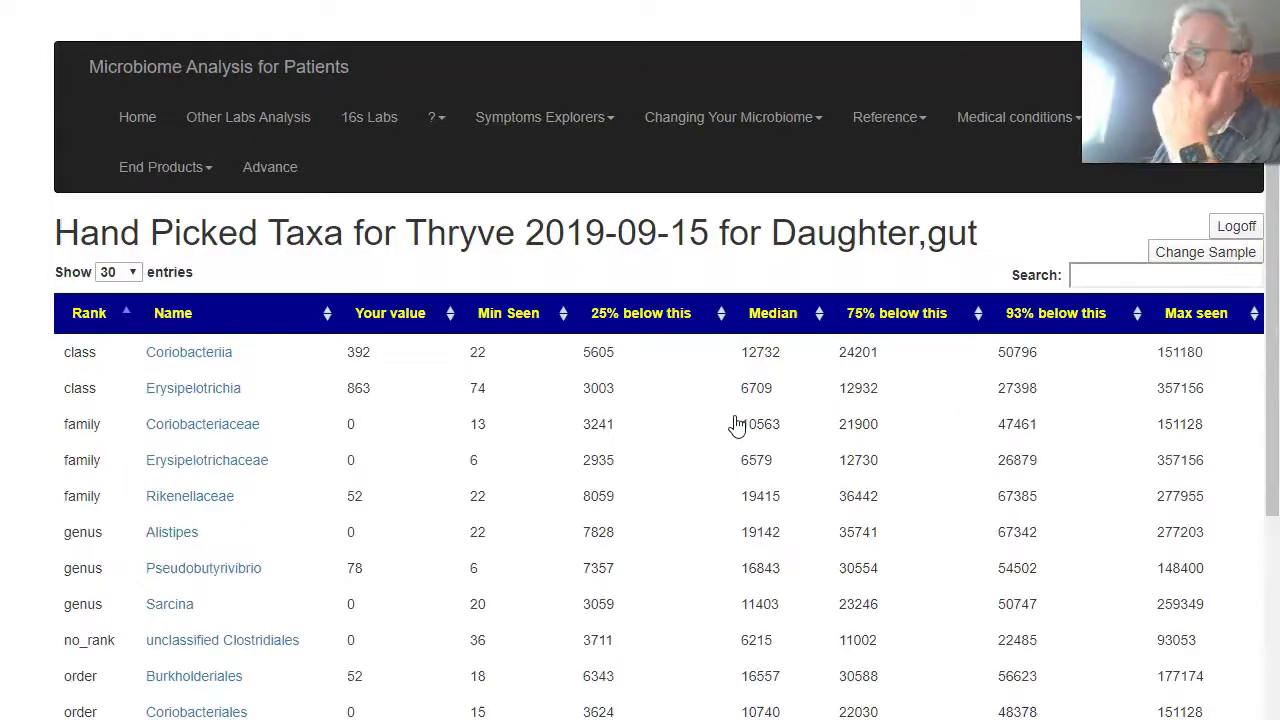
scroll(735, 425, "down", 3)
scroll(735, 425, "up", 1)
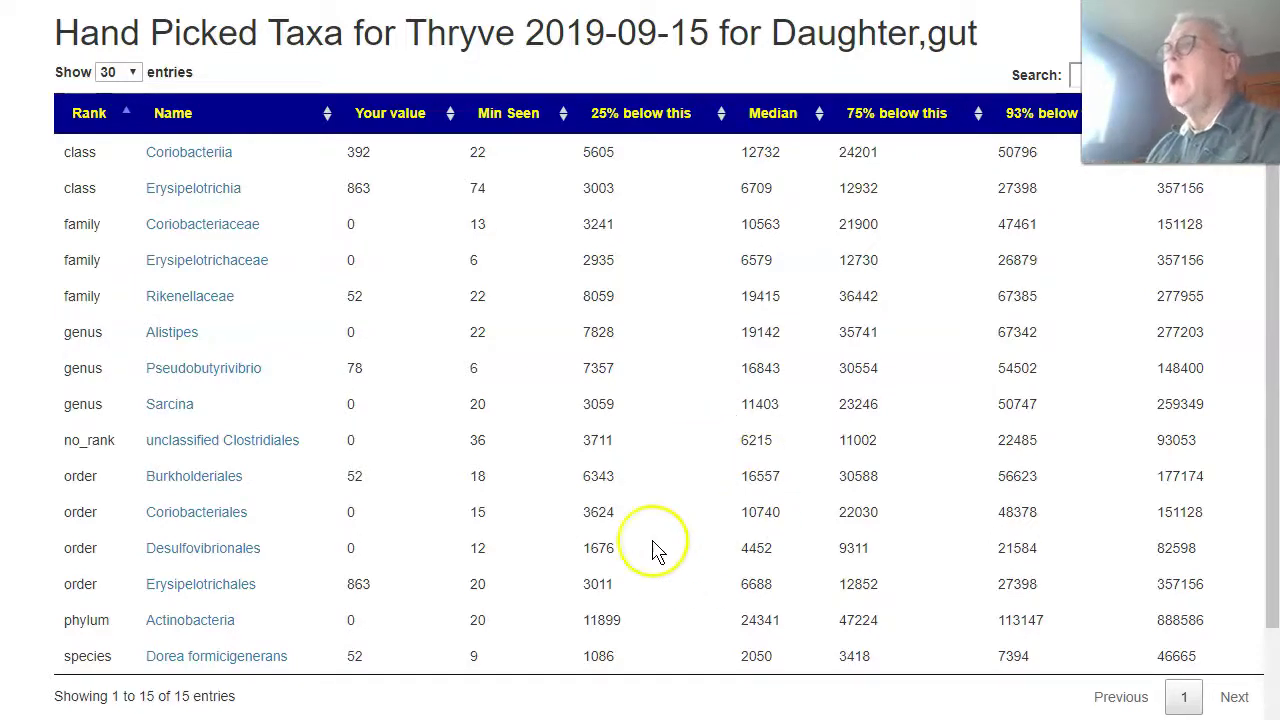
scroll(623, 445, "up", 2)
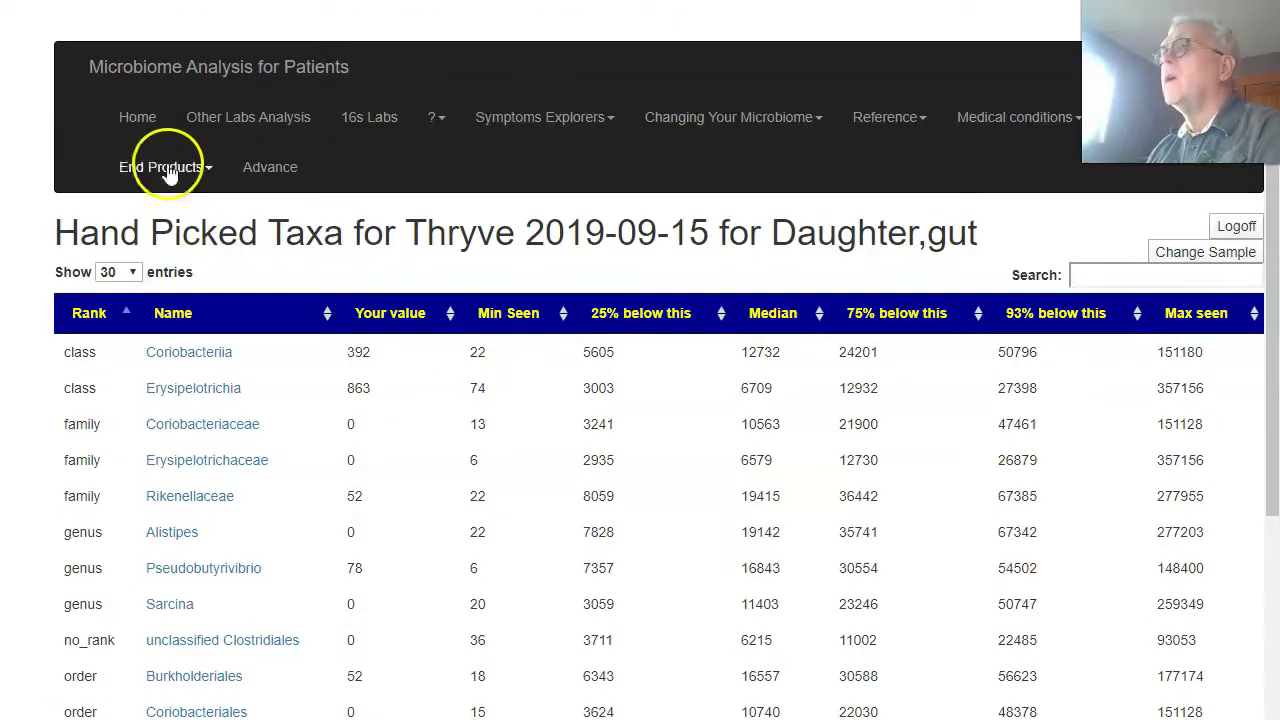
Show the hand-picked taxa suggestions for the 2019-09-15 gut sample in a new window and review the items to take and to stop
key("alt+Left")
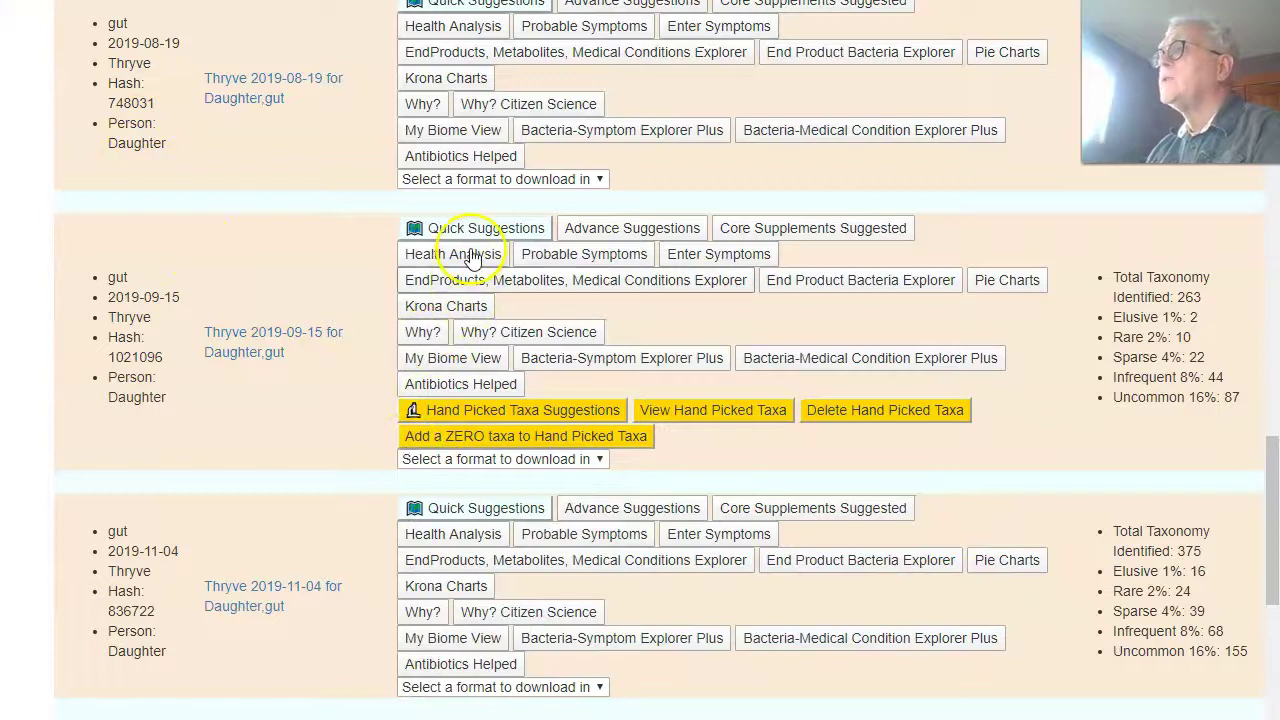
left_click(472, 418)
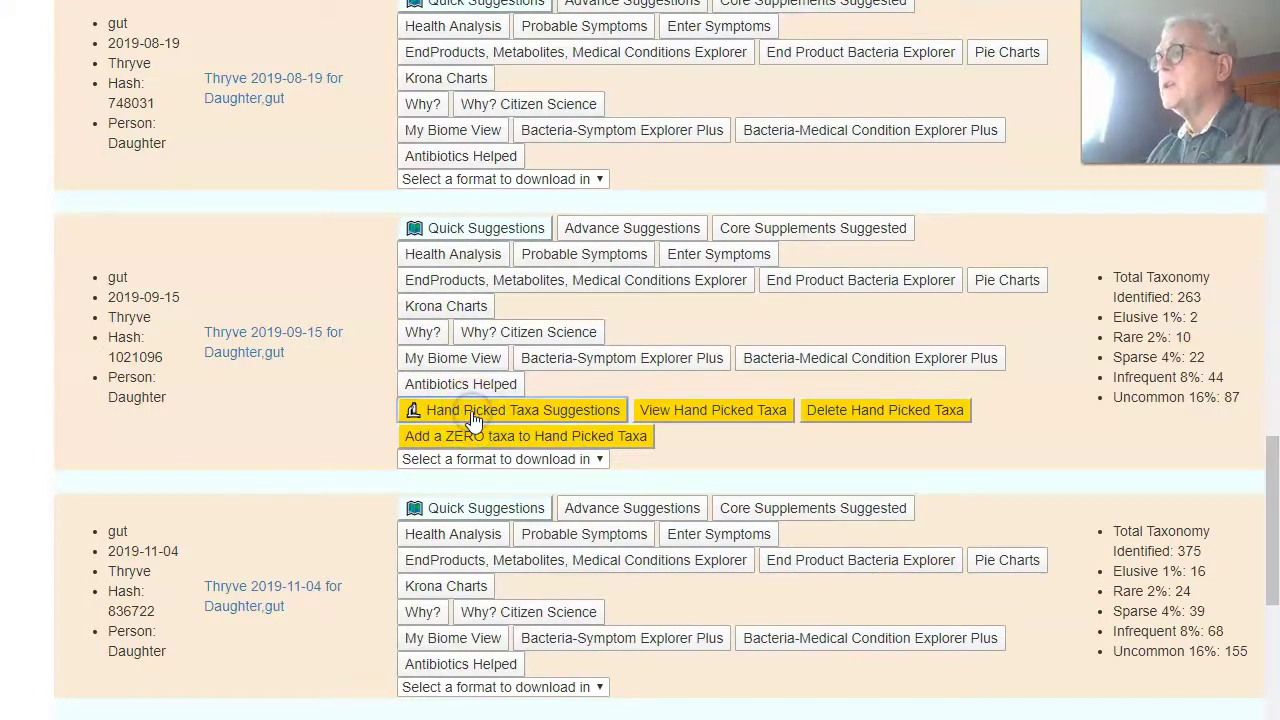
scroll(465, 490, "down", 5)
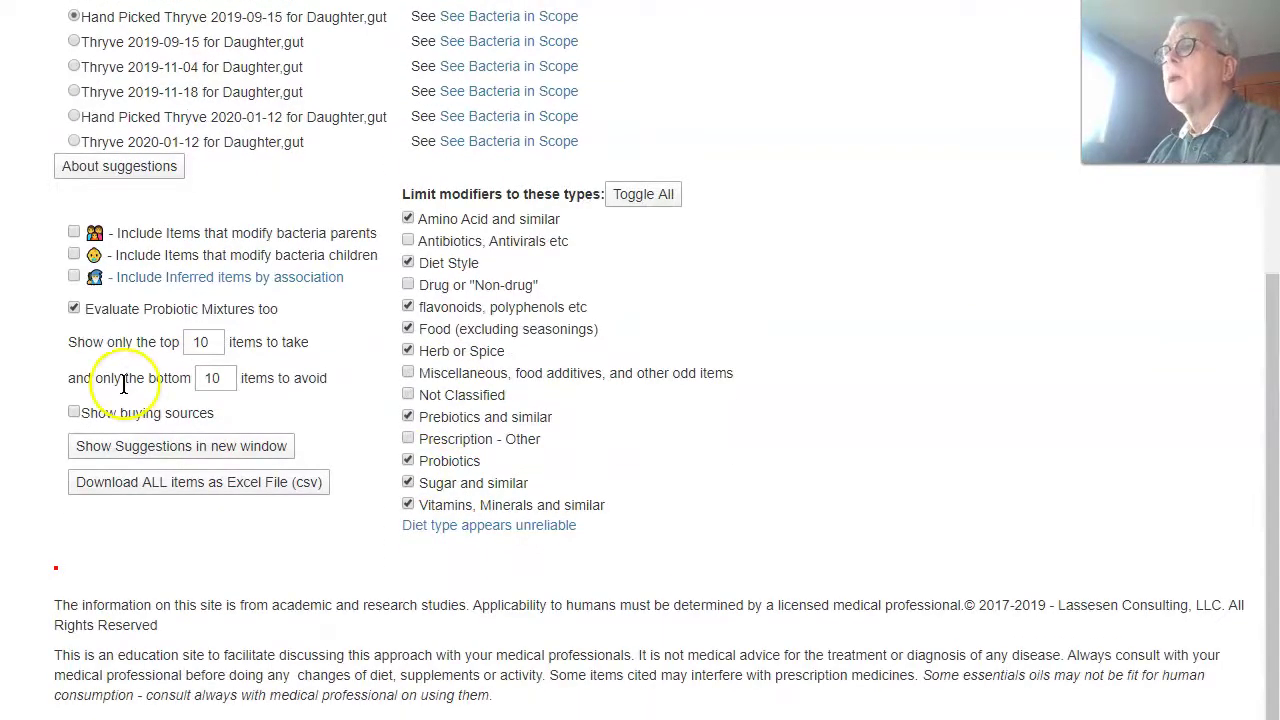
left_click(149, 447)
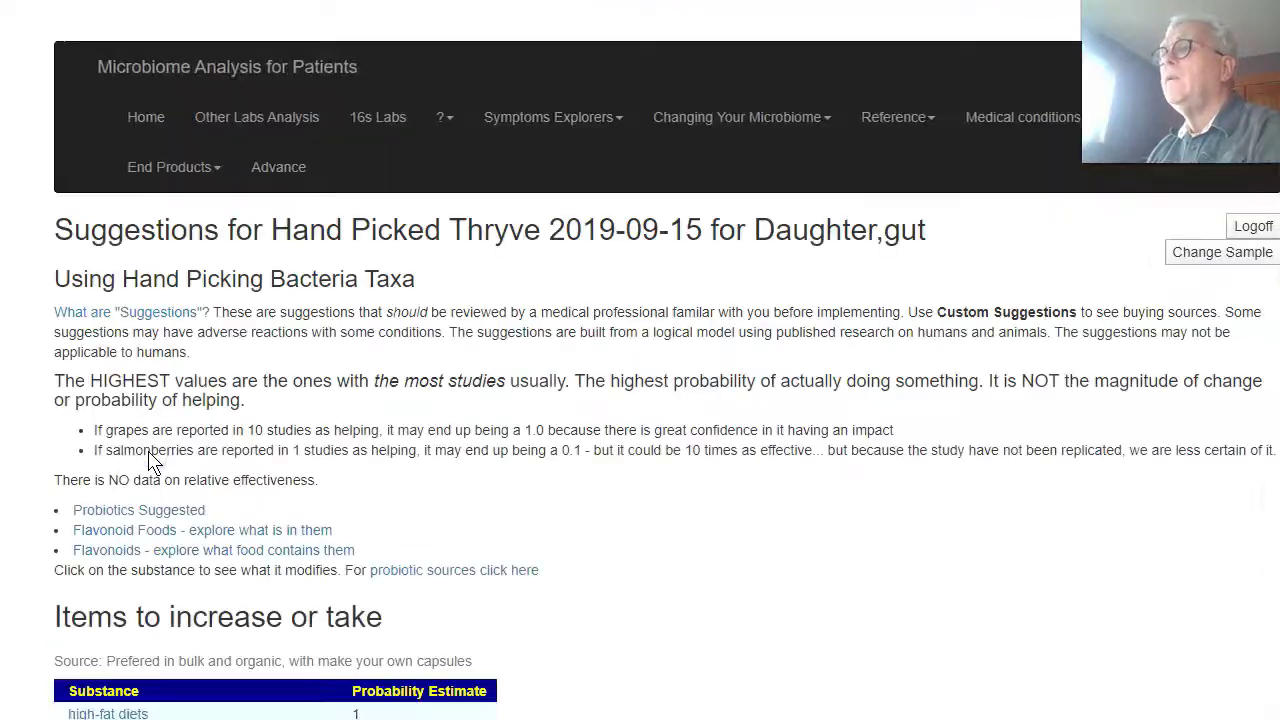
scroll(457, 514, "down", 3)
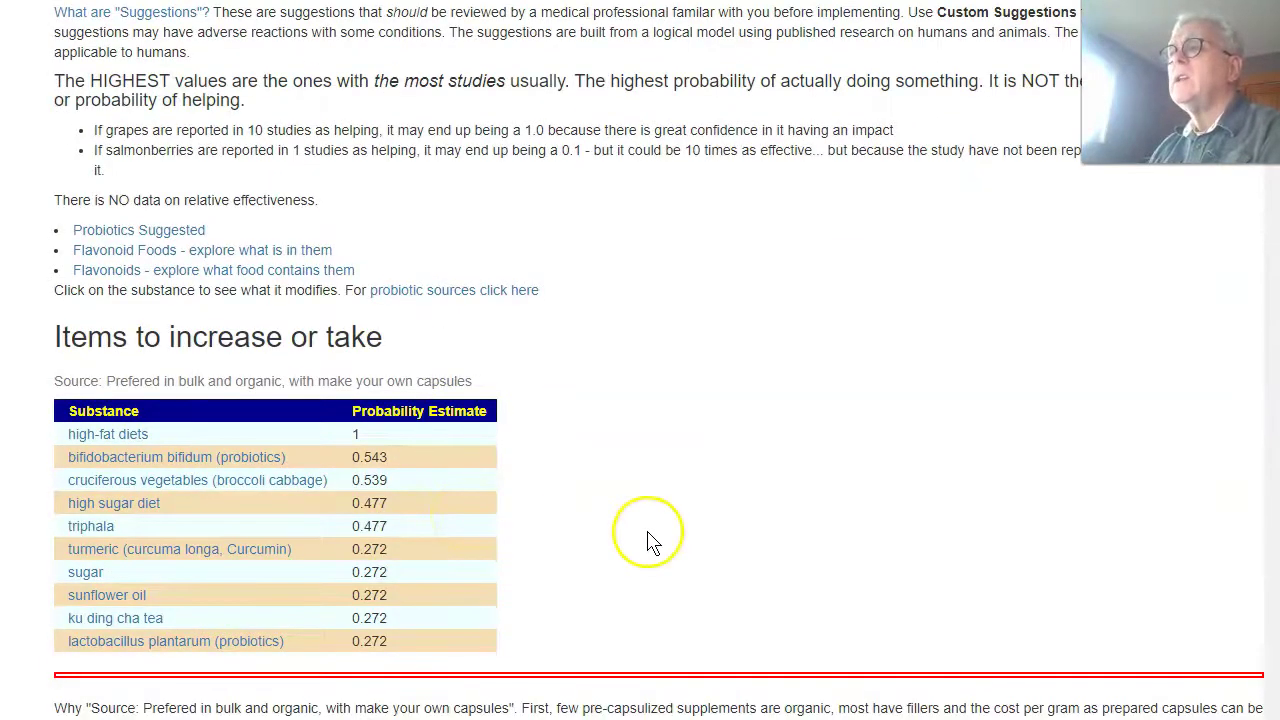
scroll(648, 541, "down", 2)
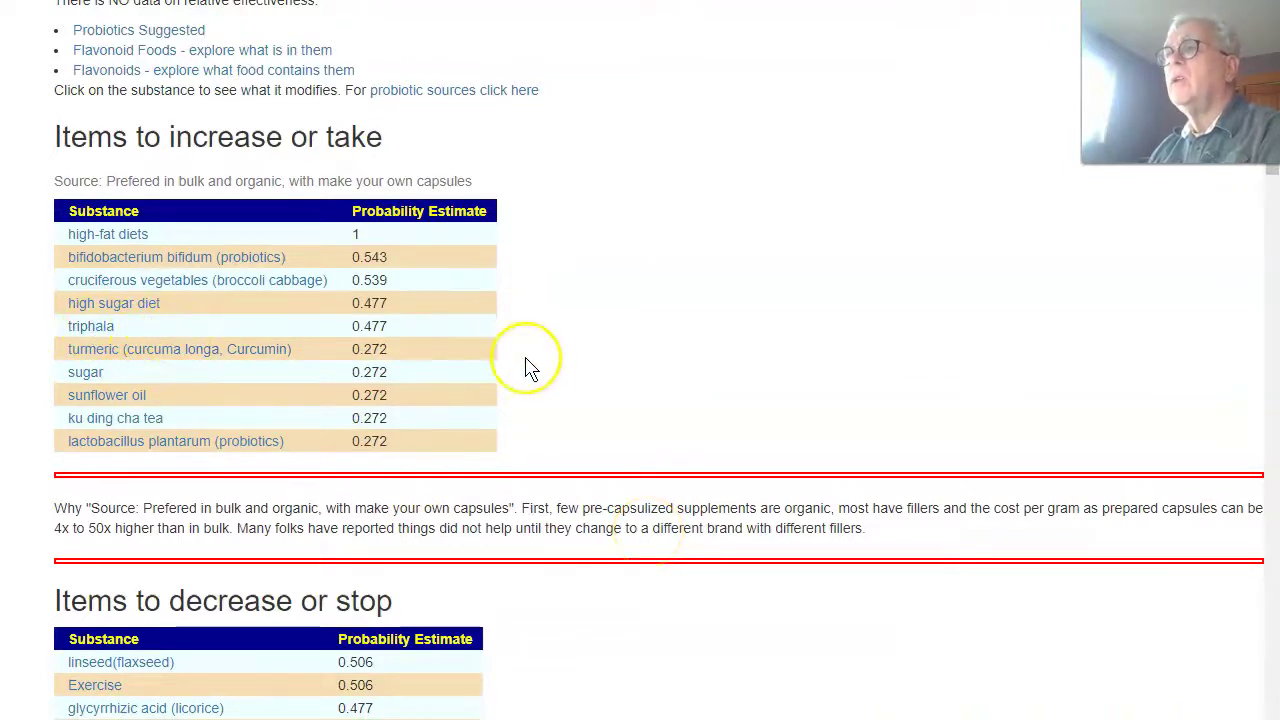
scroll(540, 369, "down", 3)
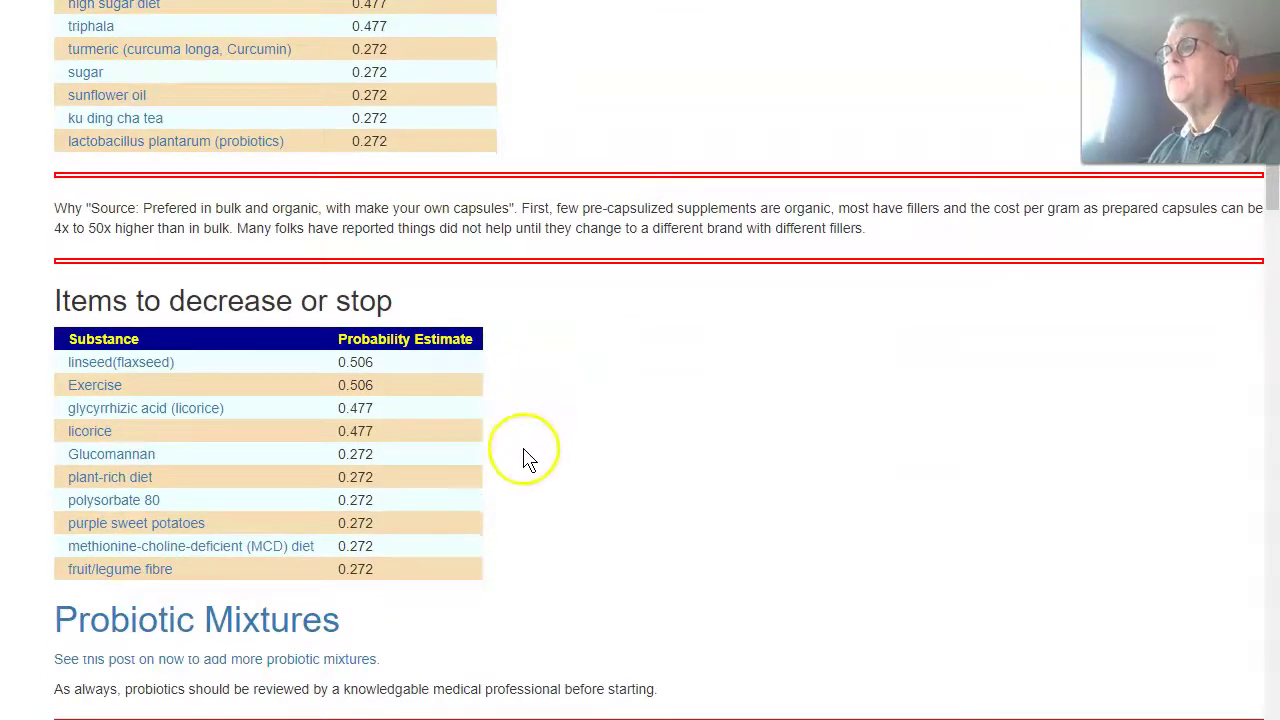